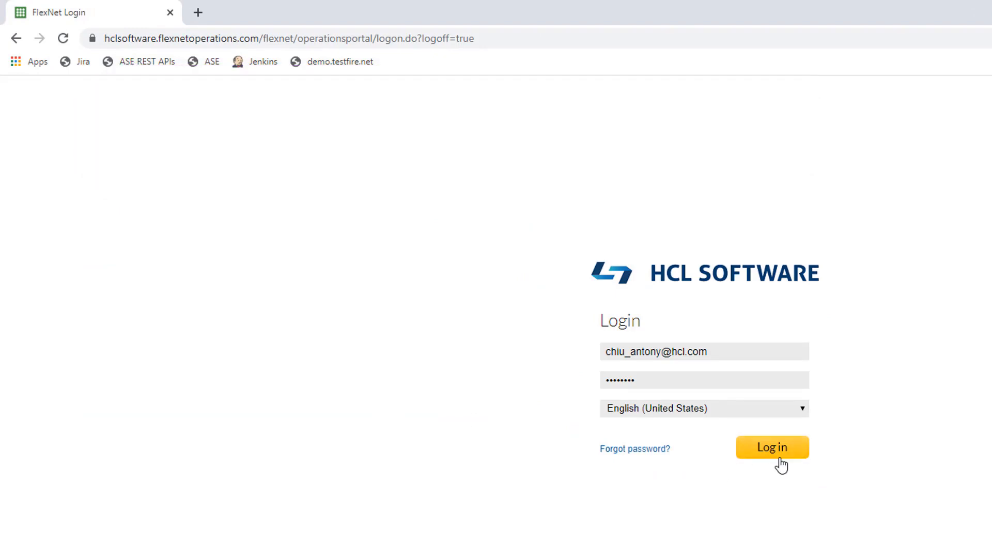
- Sign in and download HCL_CLLS-x64-windows-2018.02-offline.zip from Uncategorized Products > HCL Common Local License Server 1.0
click(778, 459)
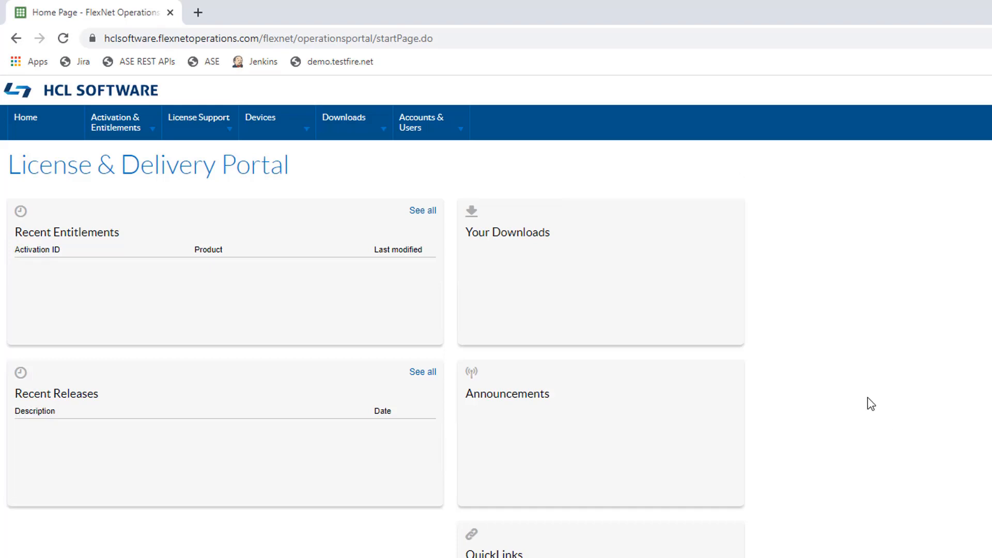
click(335, 118)
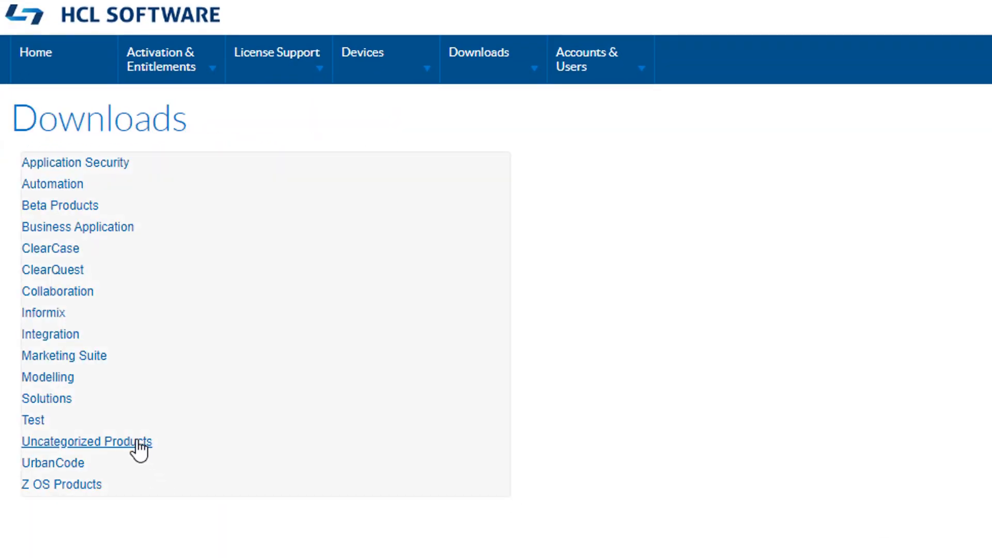
click(141, 443)
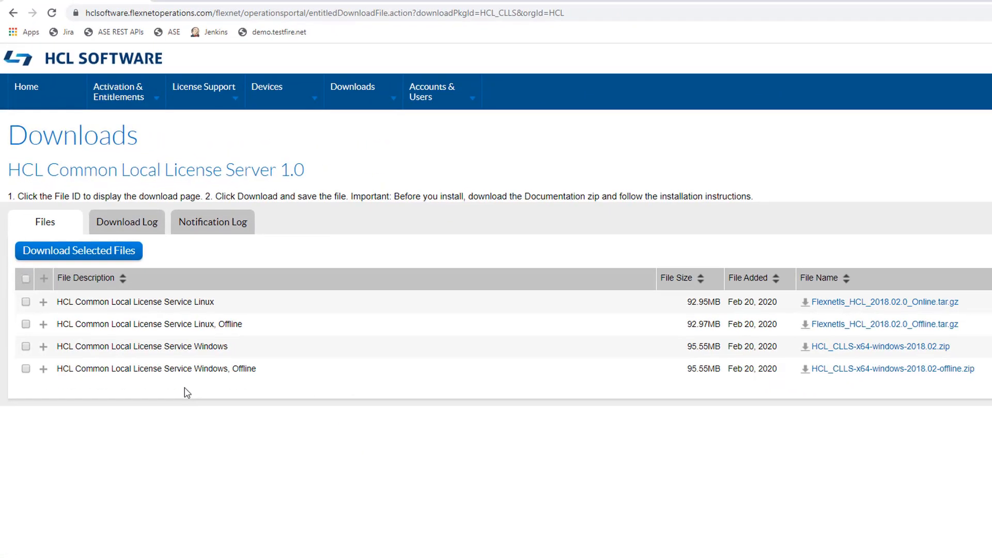
click(43, 370)
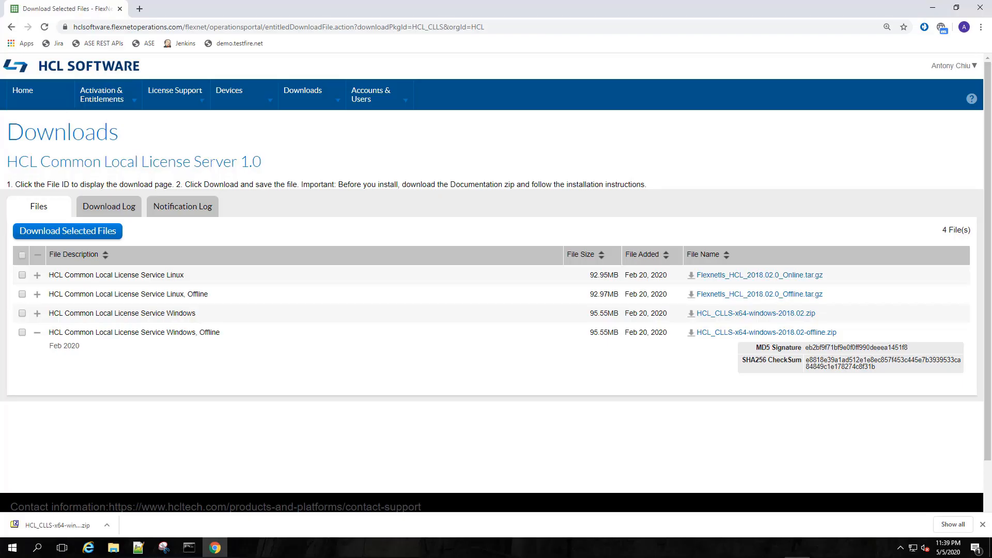
click(107, 523)
- Extract the downloaded HCL_CLLS offline zip into its own folder with 7-Zip
click(132, 490)
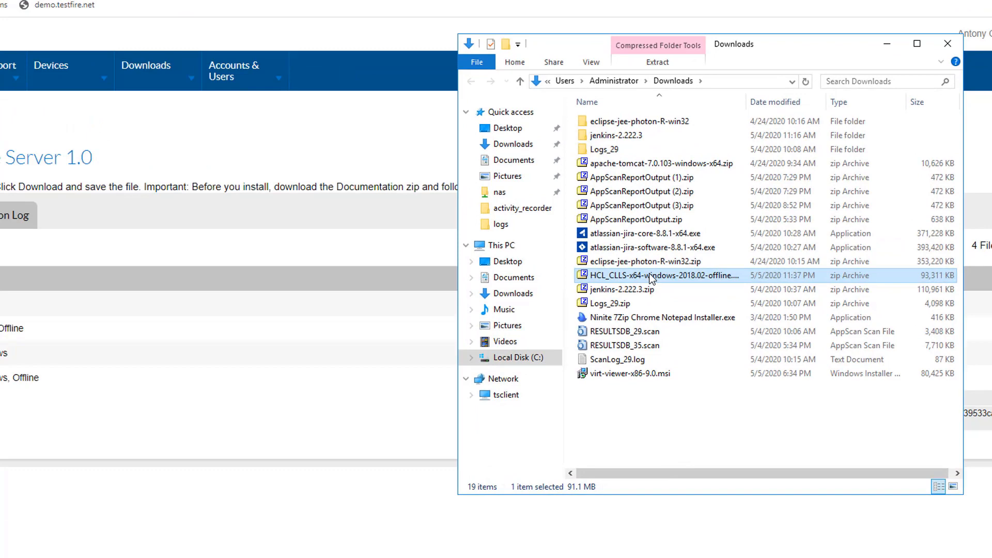
right_click(650, 275)
mouse_move(699, 302)
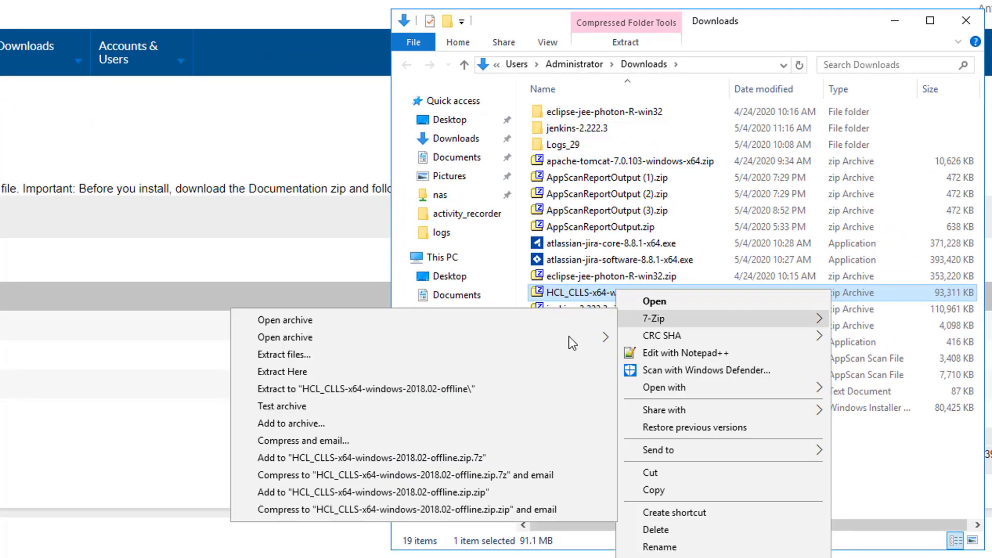
click(504, 391)
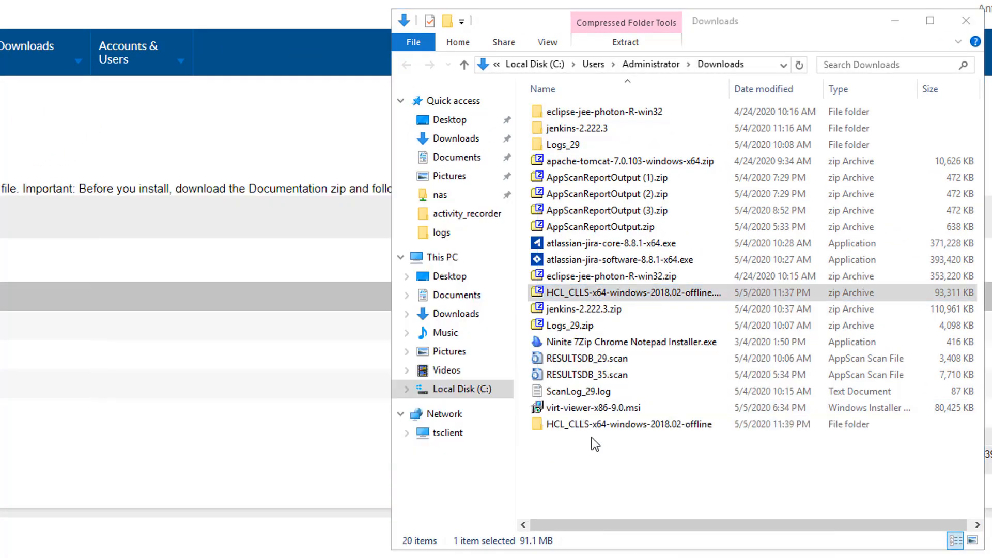
click(653, 474)
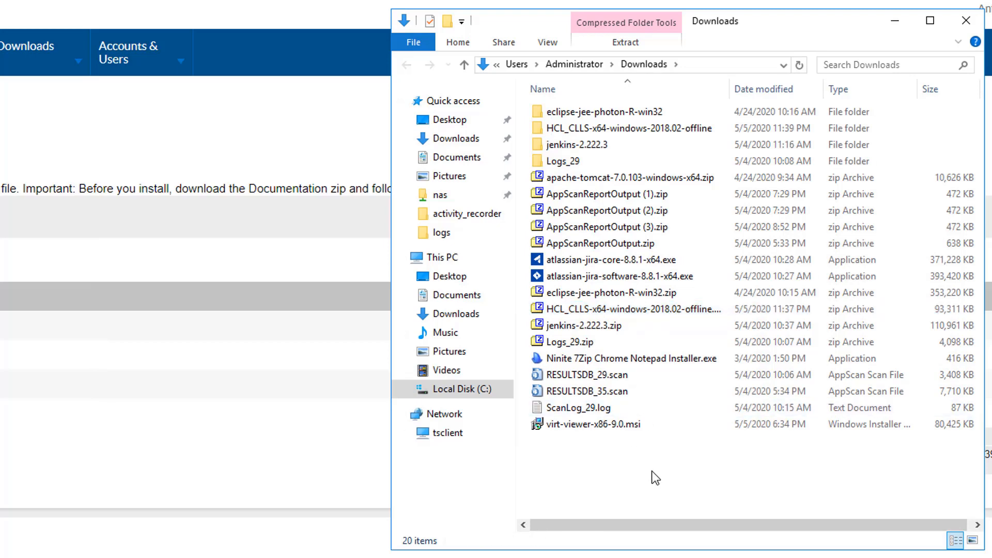
- Open the extracted package's server folder and bring up its background context menu
double_click(665, 130)
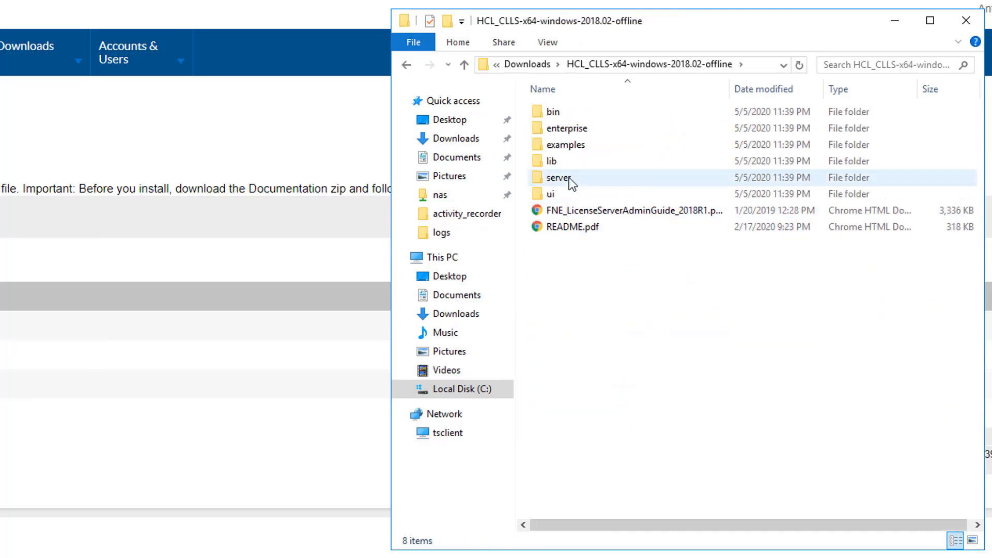
double_click(569, 178)
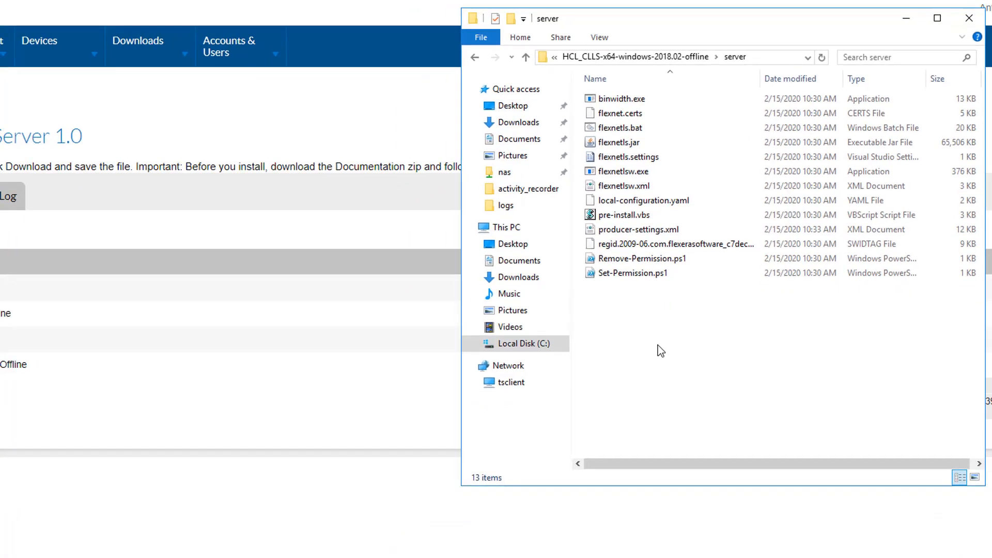
right_click(658, 345)
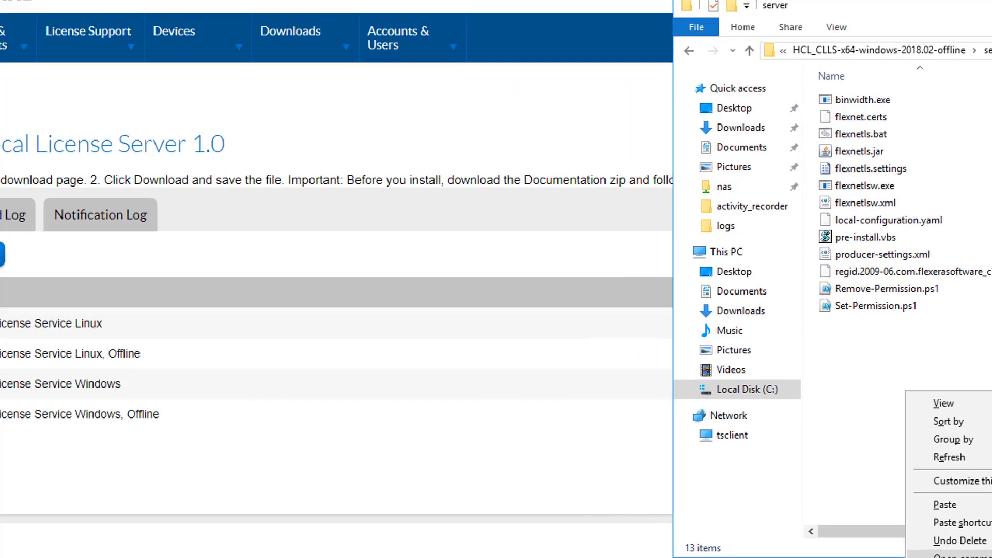
- Open a command window in the server folder, run hostname and copy the result appscanvm2
click(813, 487)
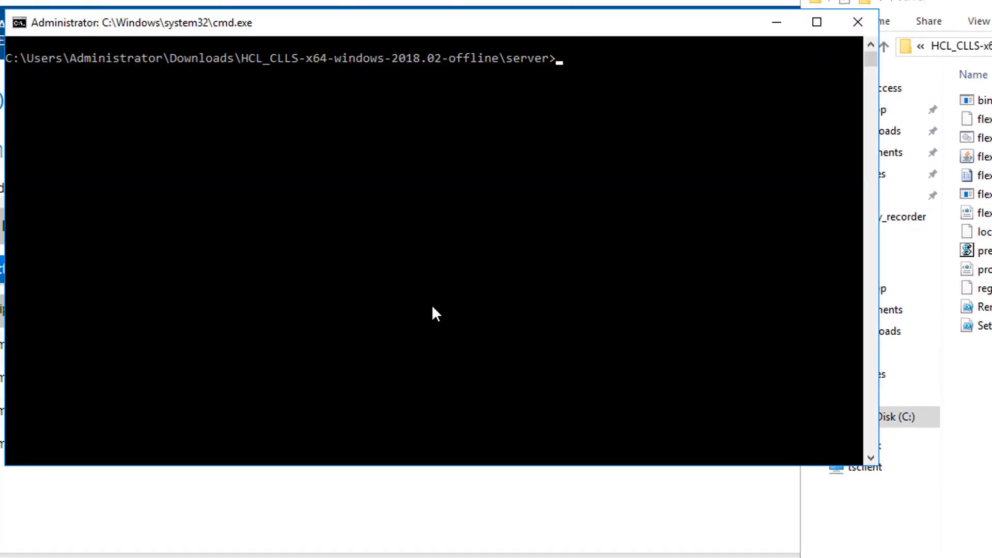
text(hostname)
key(Return)
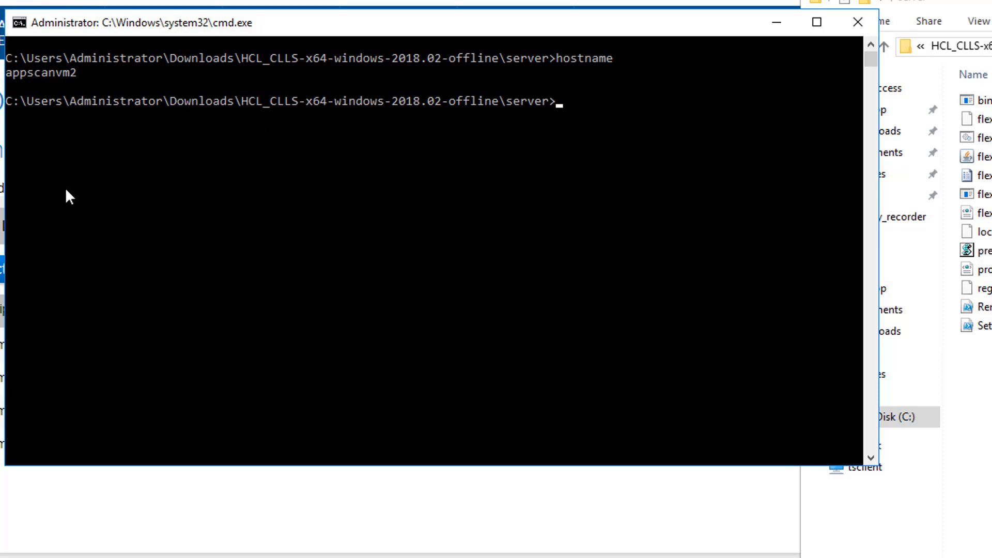
click(79, 73)
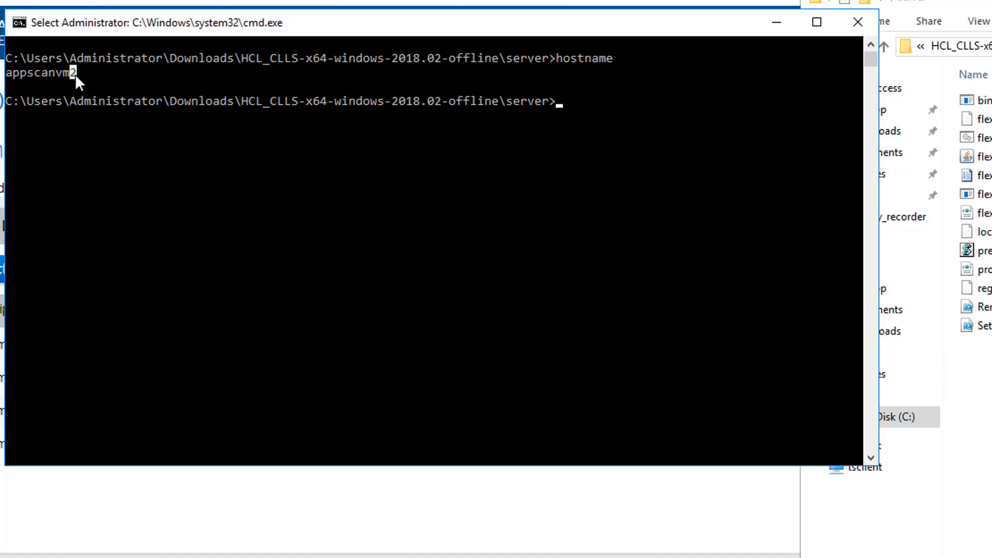
drag(76, 73, 6, 77)
key(ctrl+c)
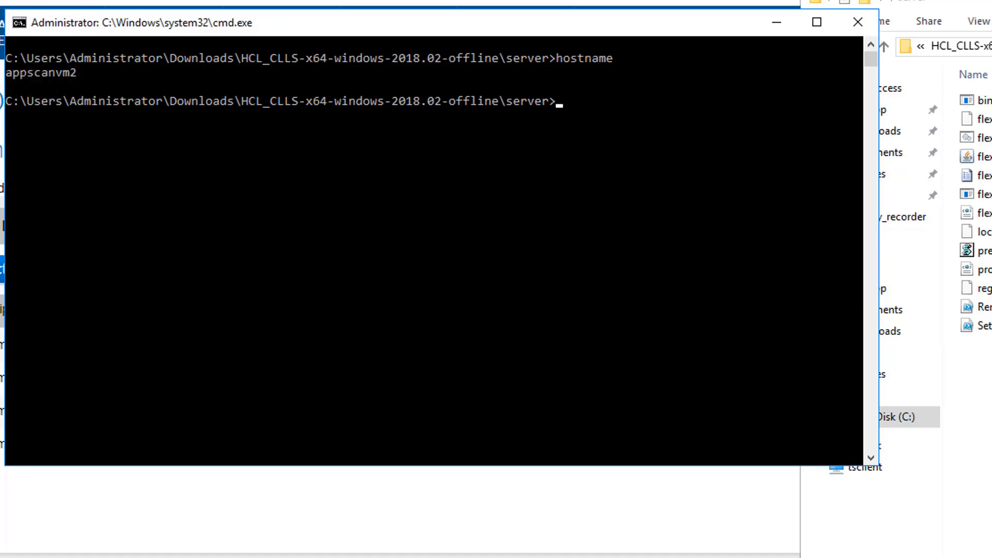
key(alt+Tab)
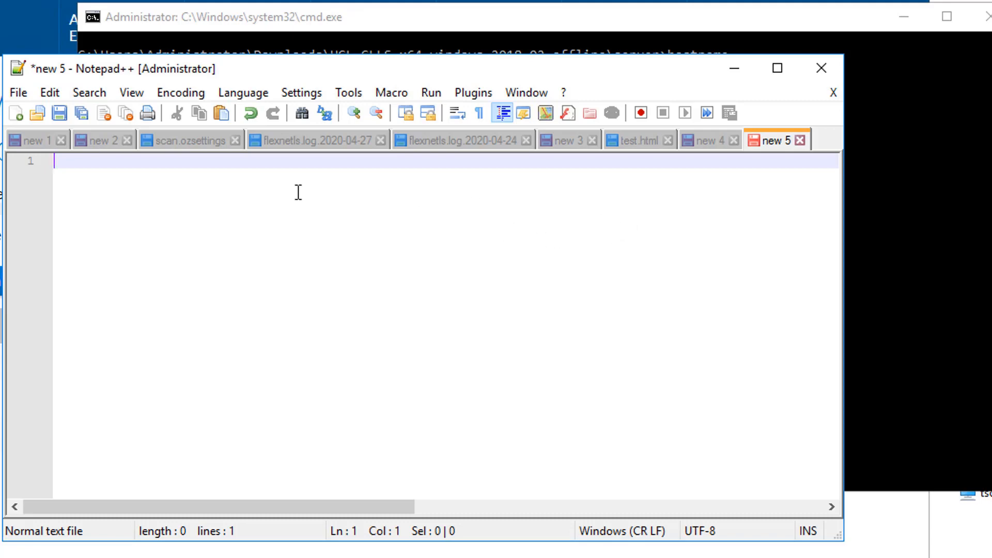
- Paste appscanvm2 and the keytool -genkey command template into the Notepad++ tab new 5
key(ctrl+v)
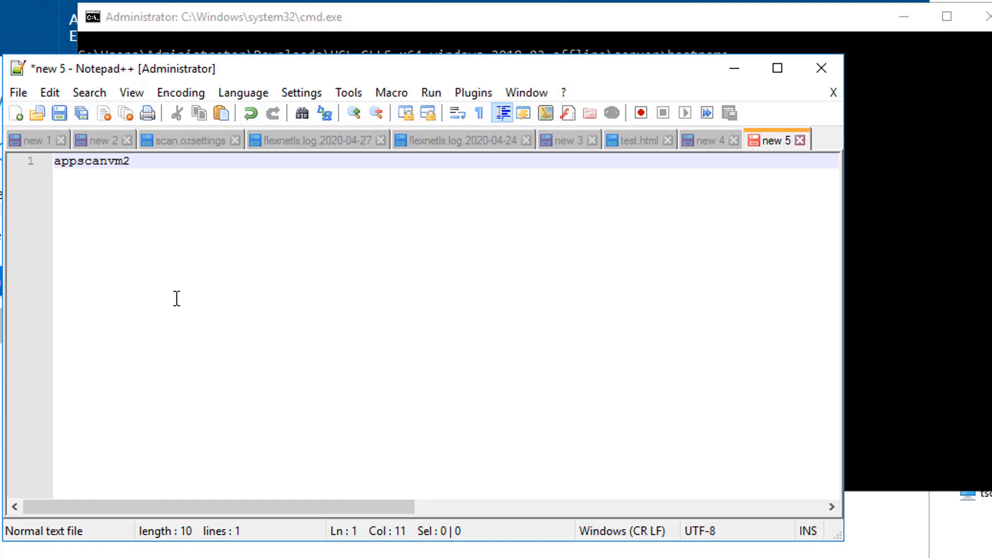
key(Return)
key(Return)
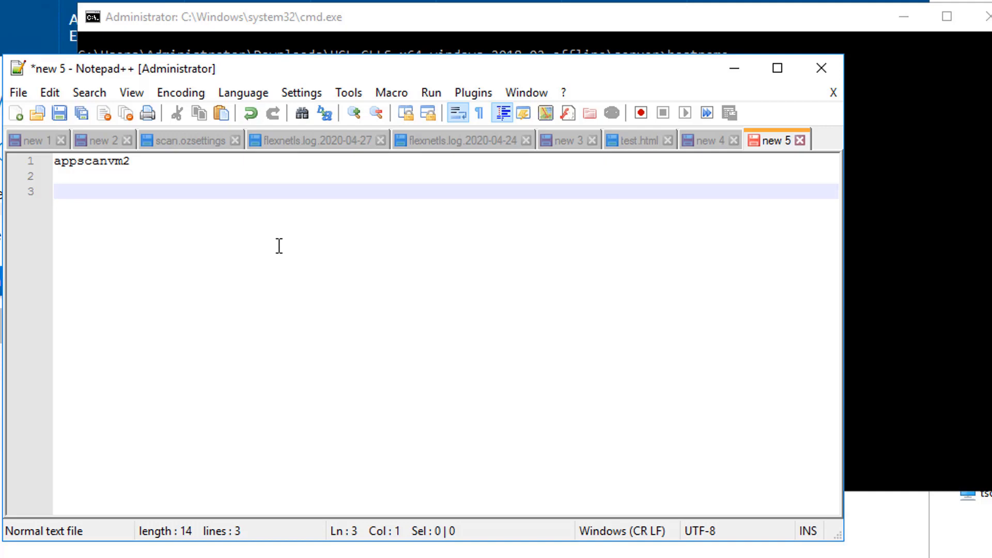
key(ctrl+v)
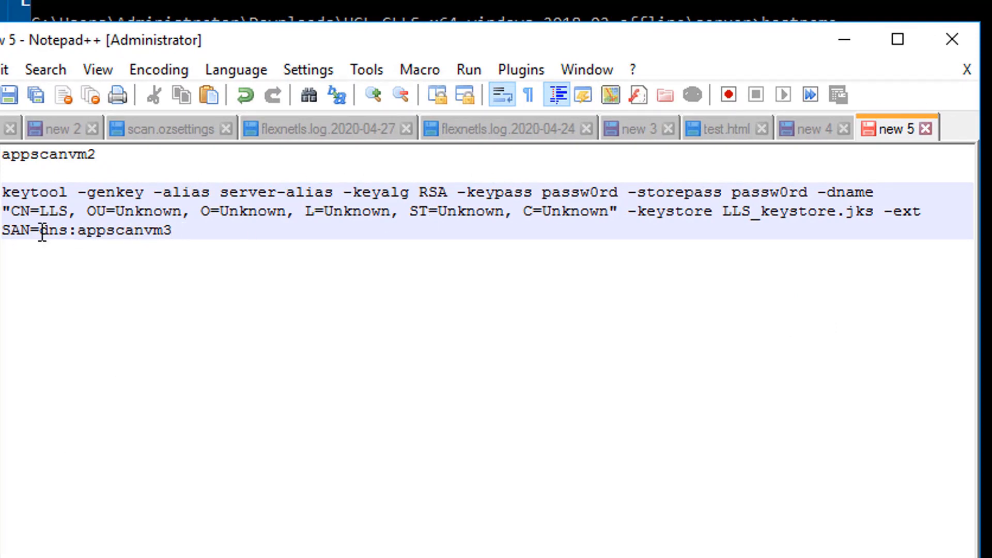
- Replace appscanvm3 with appscanvm2 so the command ends SAN=dns:appscanvm2, and copy it
click(78, 231)
click(43, 154)
double_click(44, 155)
key(ctrl+c)
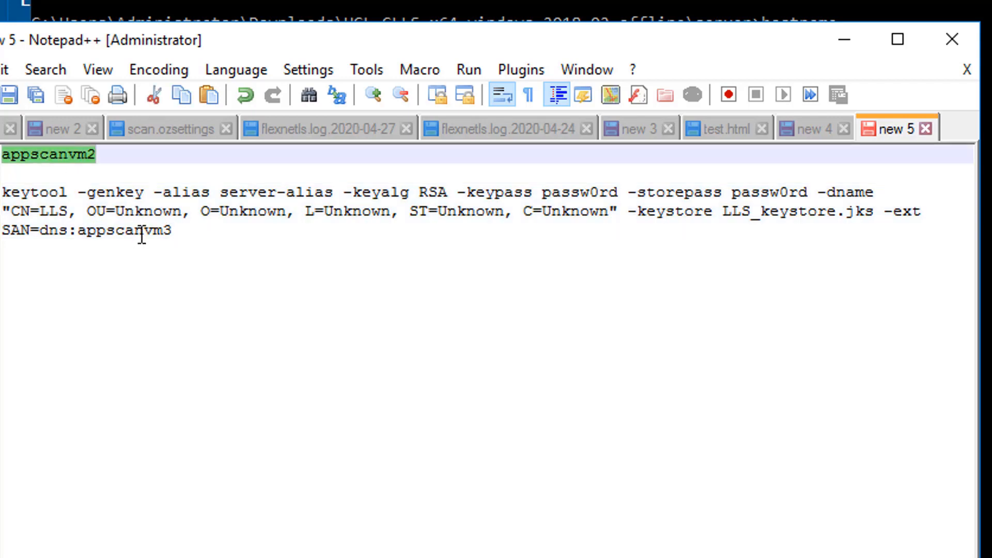
double_click(142, 231)
key(ctrl+v)
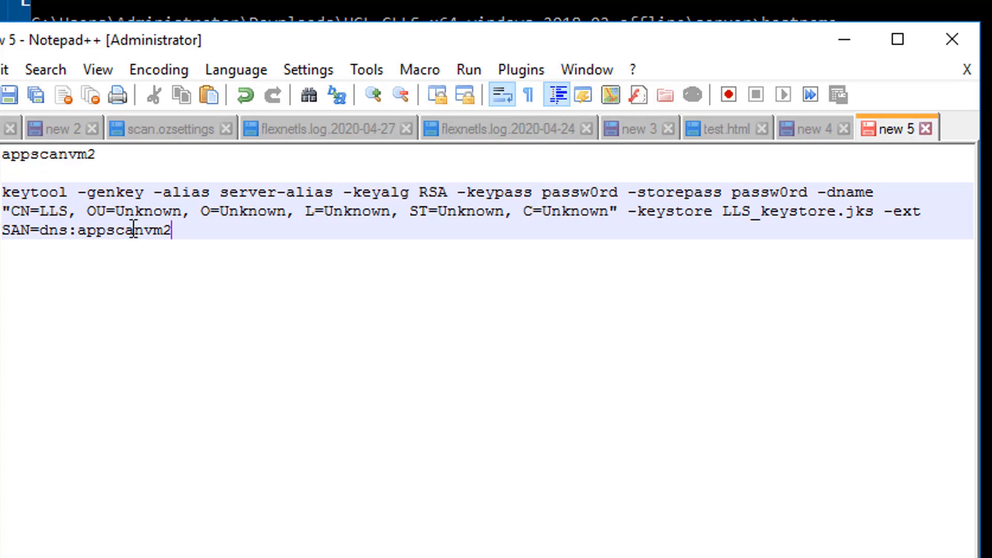
drag(206, 235, 2, 192)
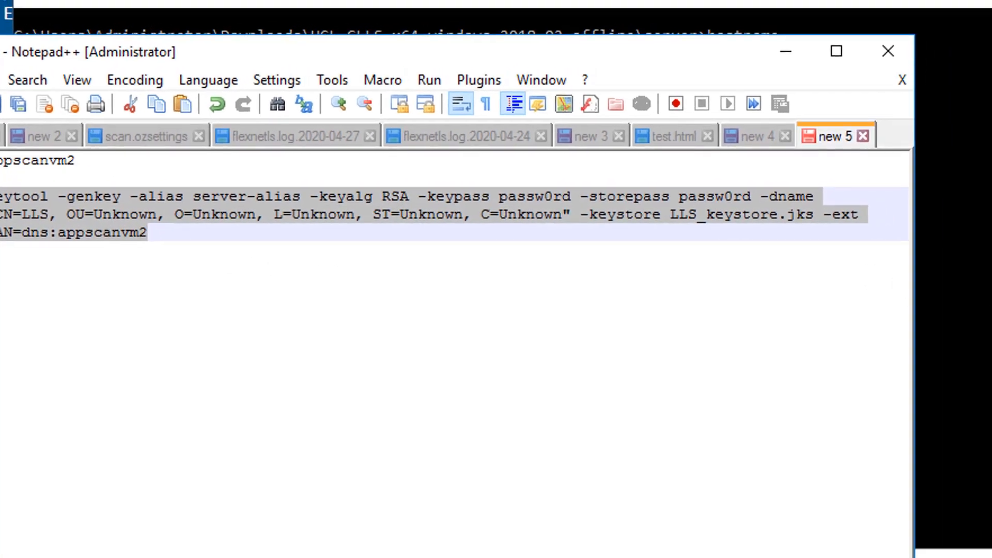
click(908, 313)
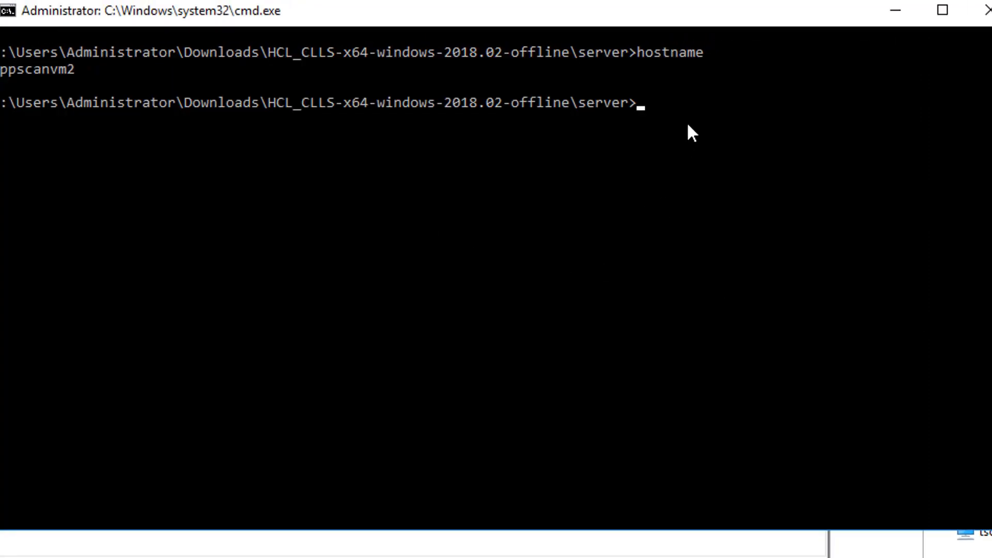
- Run the keytool command at the prompt to create LLS_keystore.jks in the server folder
key(ctrl+v)
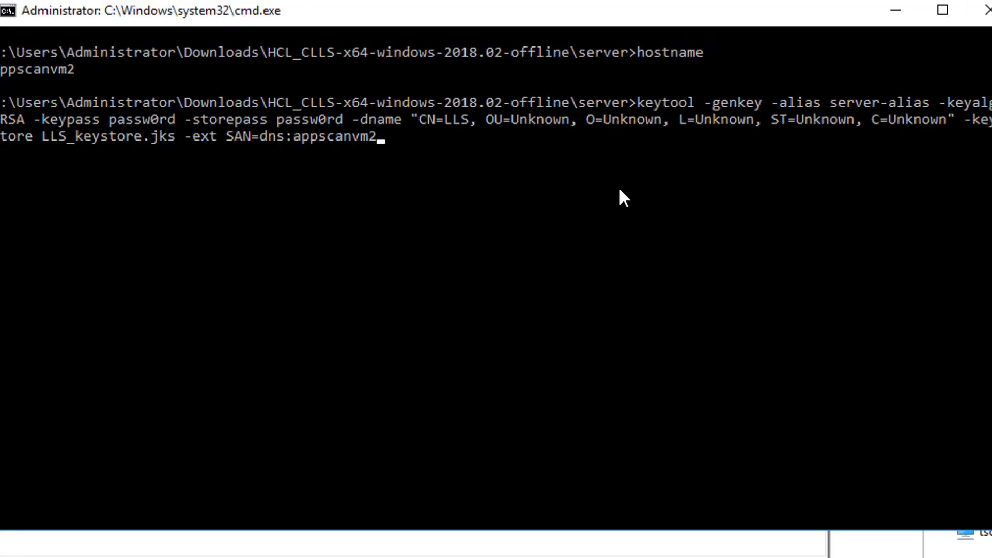
key(Return)
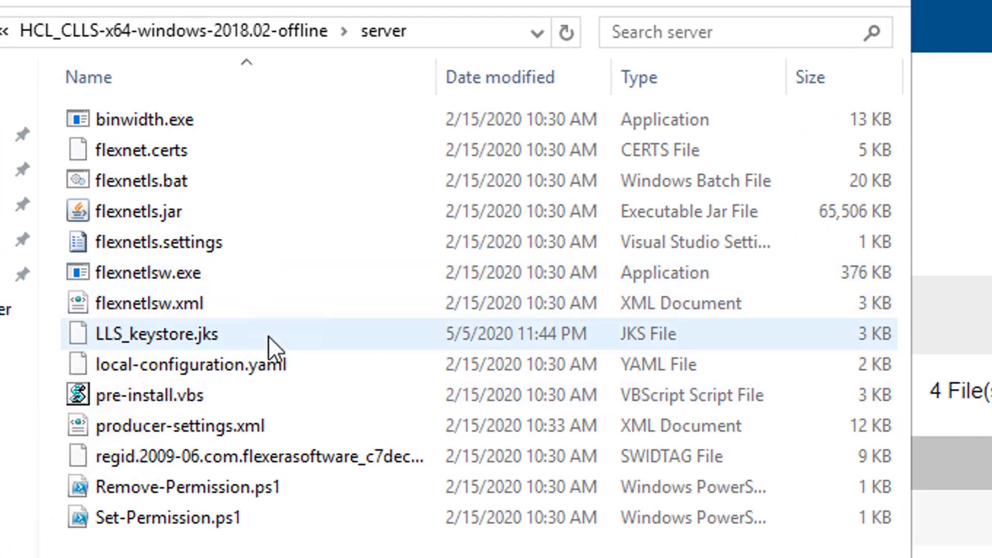
click(146, 328)
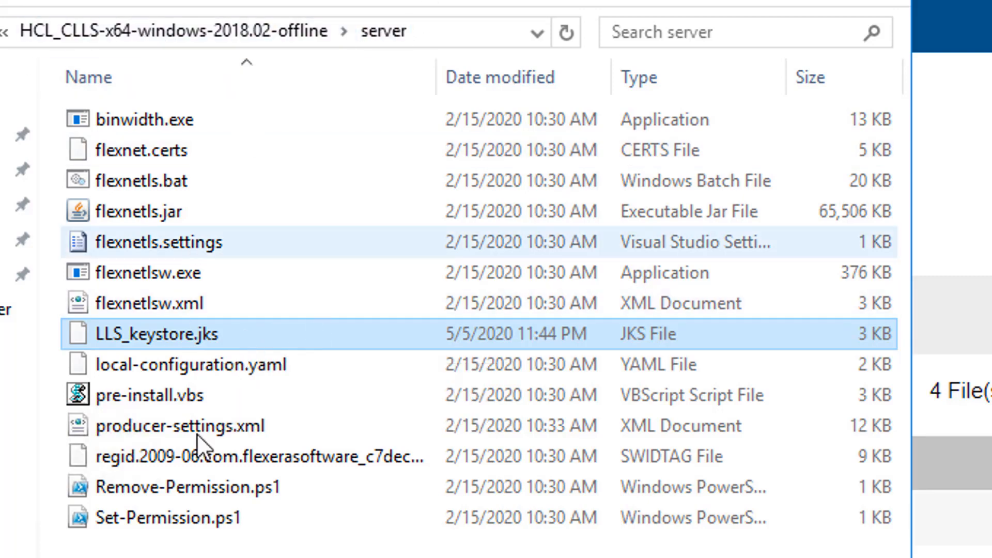
- Select flexnetls.settings in the server folder and bring up its context menu
click(194, 557)
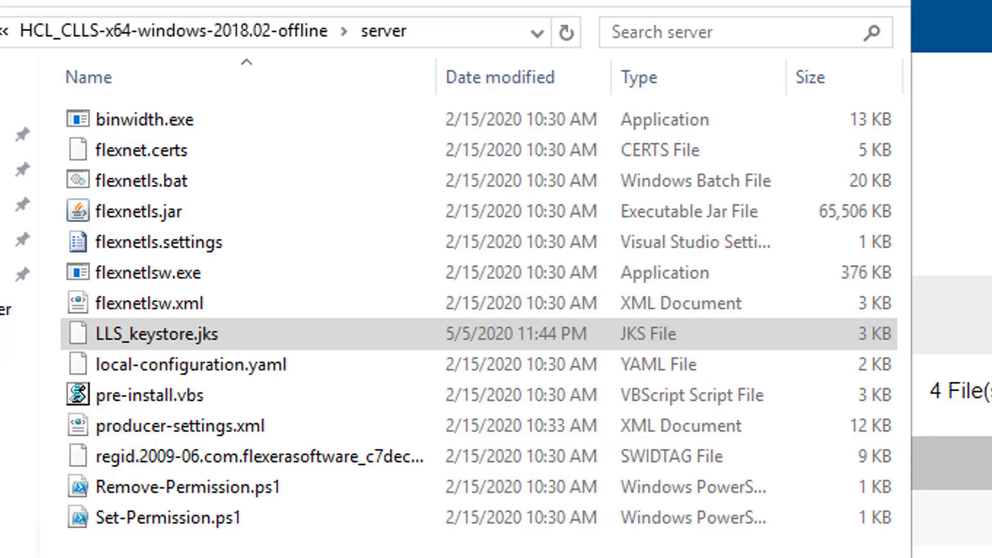
click(347, 283)
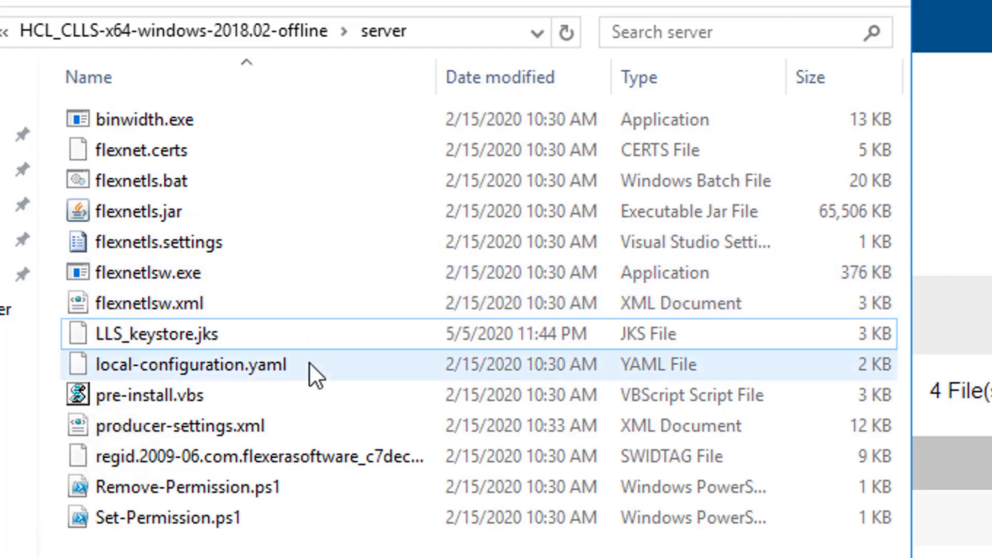
click(249, 216)
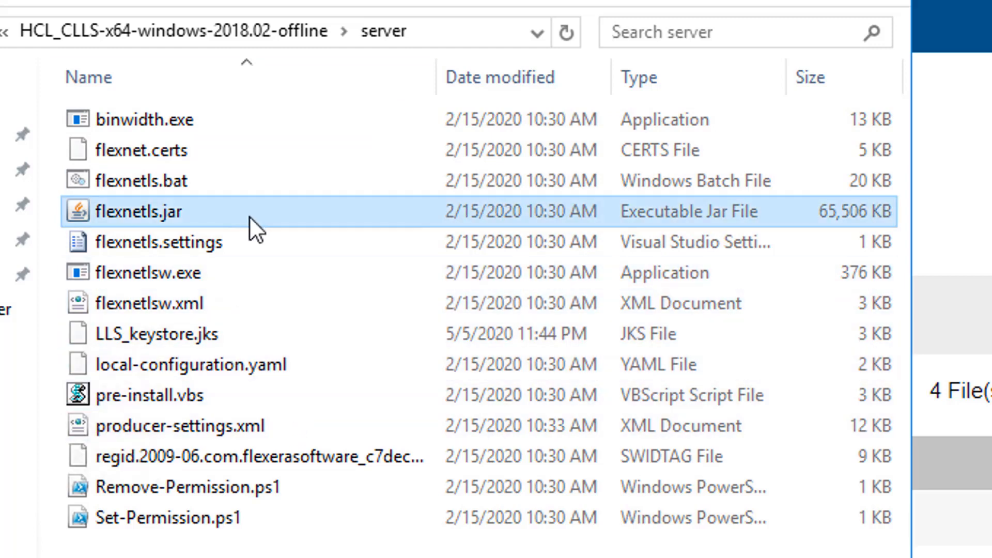
click(274, 242)
right_click(273, 247)
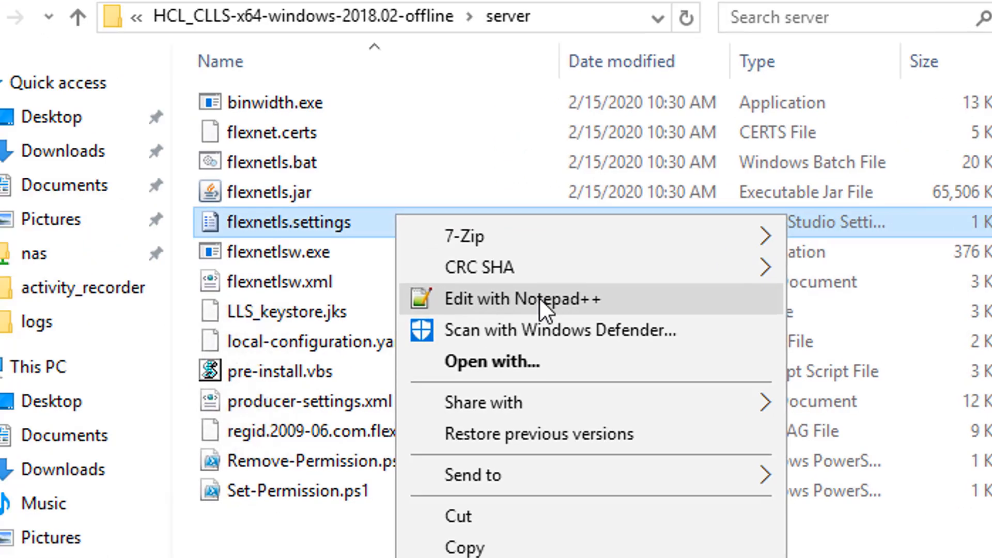
- Add HTTPS_SERVER_CONFIG=https_config.txt on line 42 of flexnetls.settings and save it
click(415, 320)
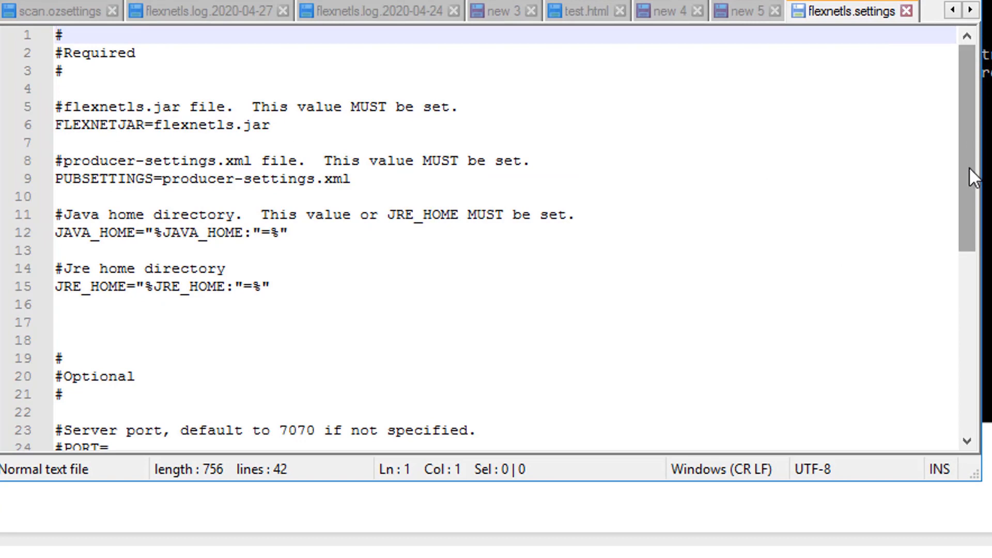
drag(969, 166, 981, 372)
click(339, 429)
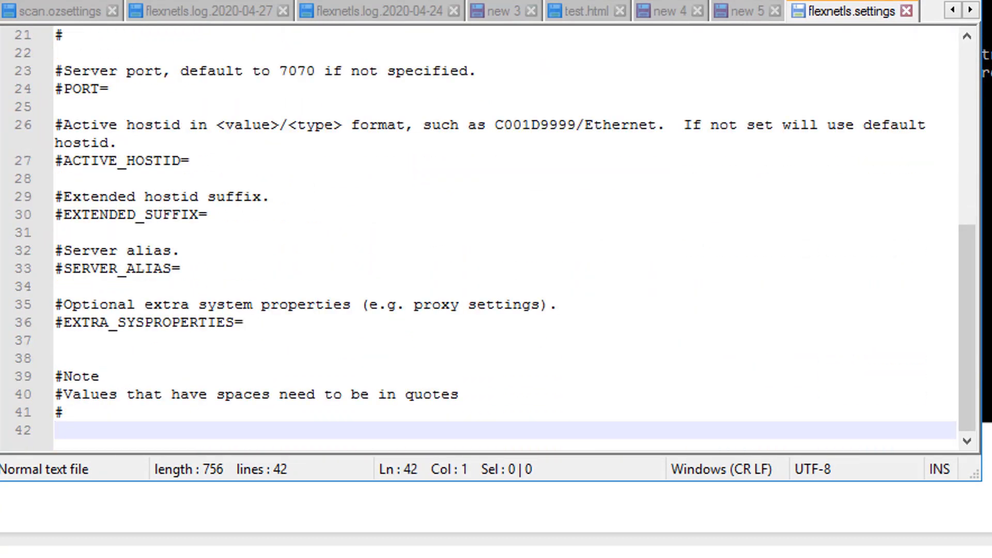
key(ctrl+v)
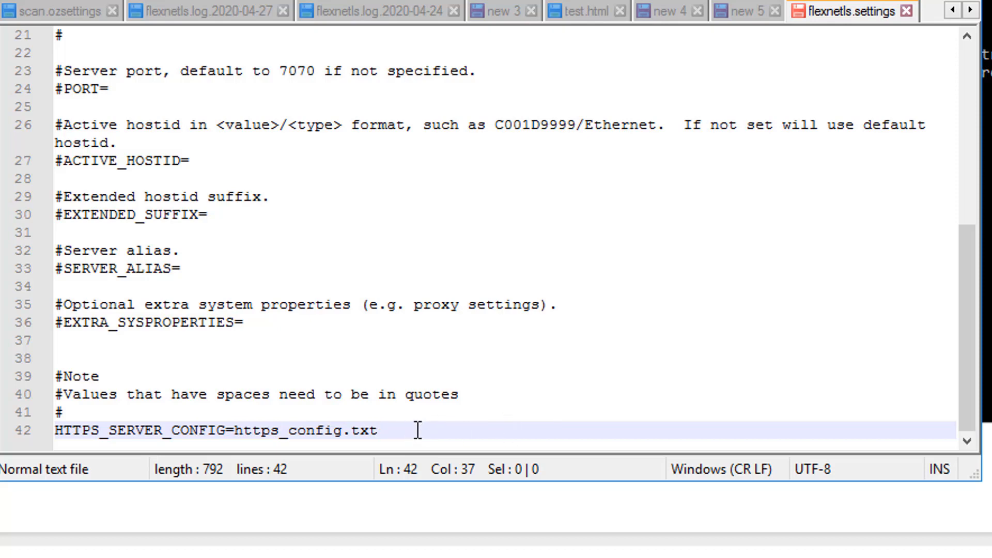
key(ctrl+s)
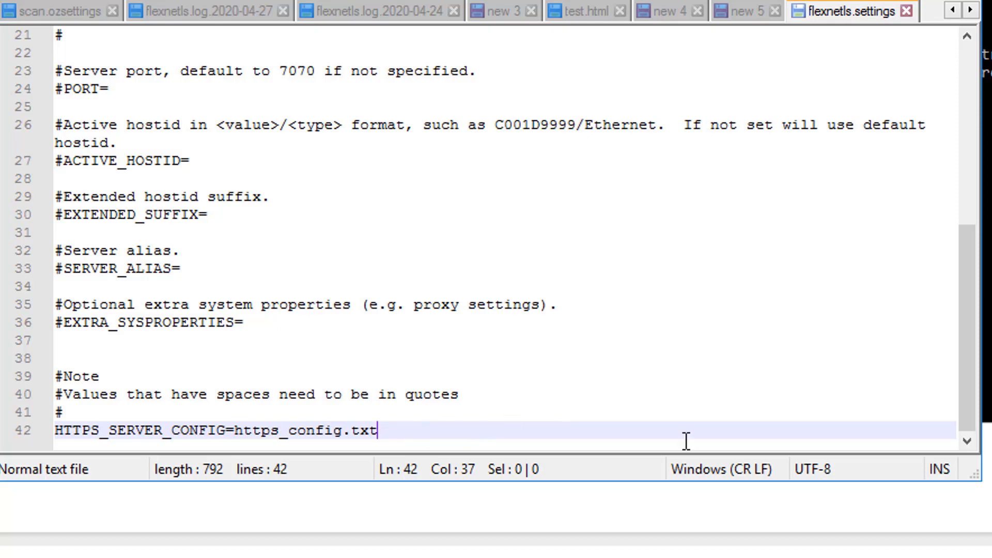
- Save a new file https_config.txt with keystore.path=LLS_keystore.jks, the keystore password and https.port=7443
double_click(932, 11)
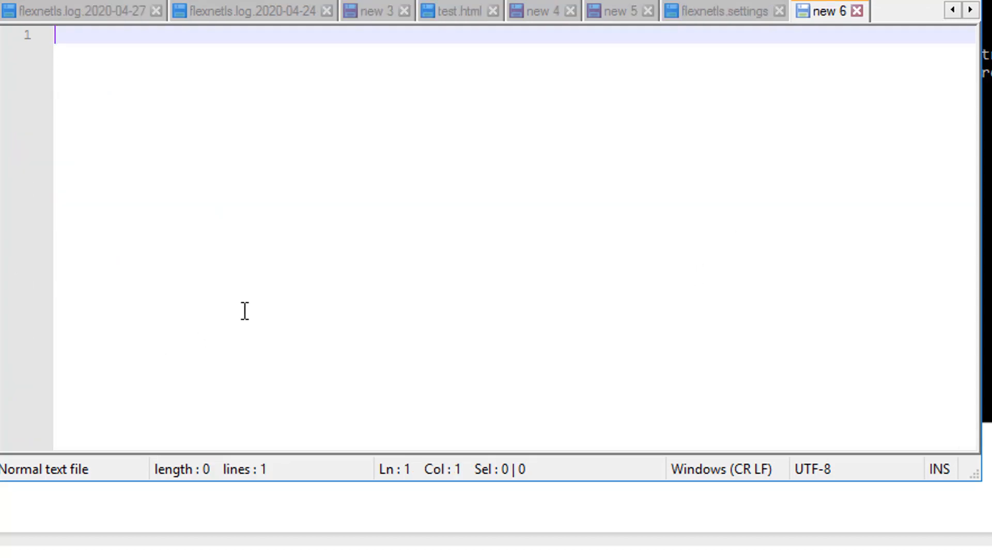
key(ctrl+v)
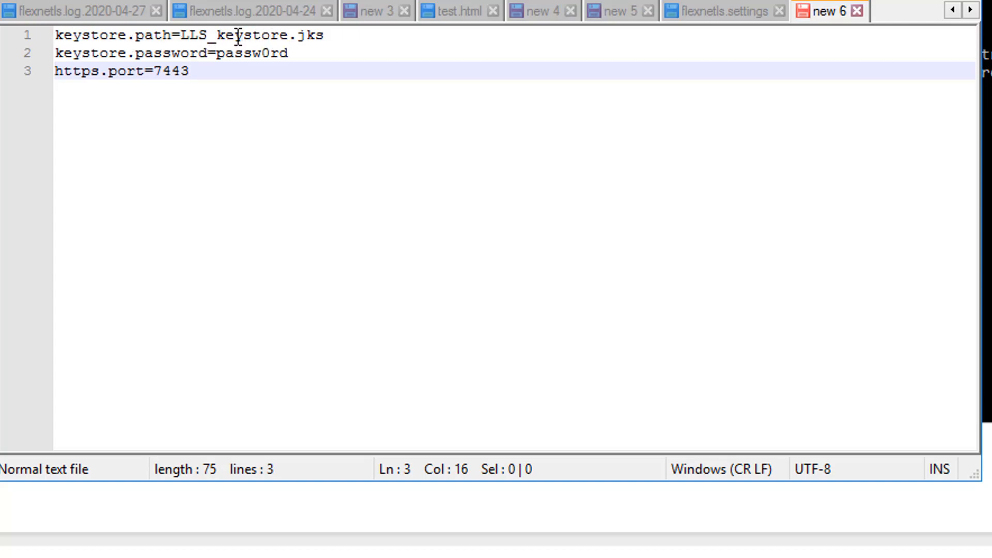
click(346, 37)
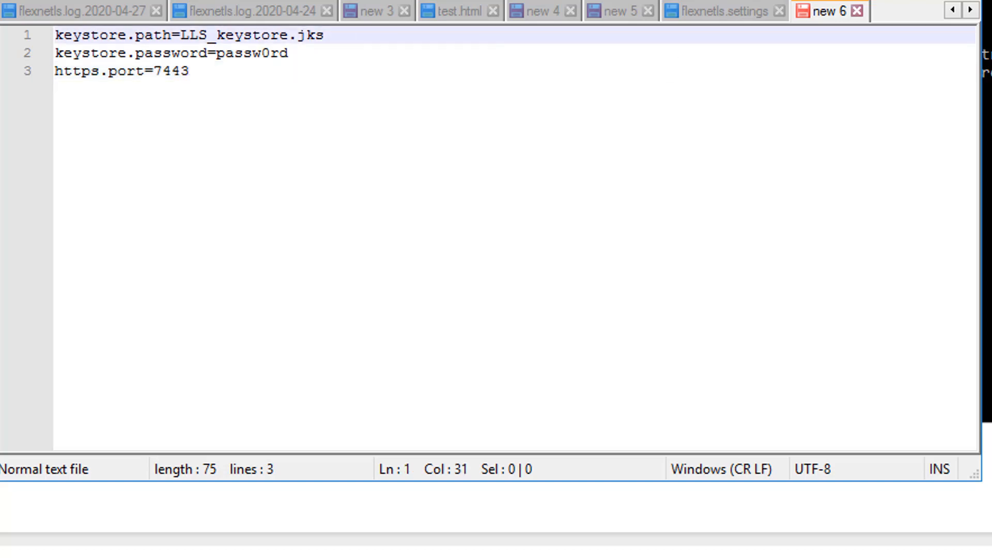
click(319, 58)
click(289, 71)
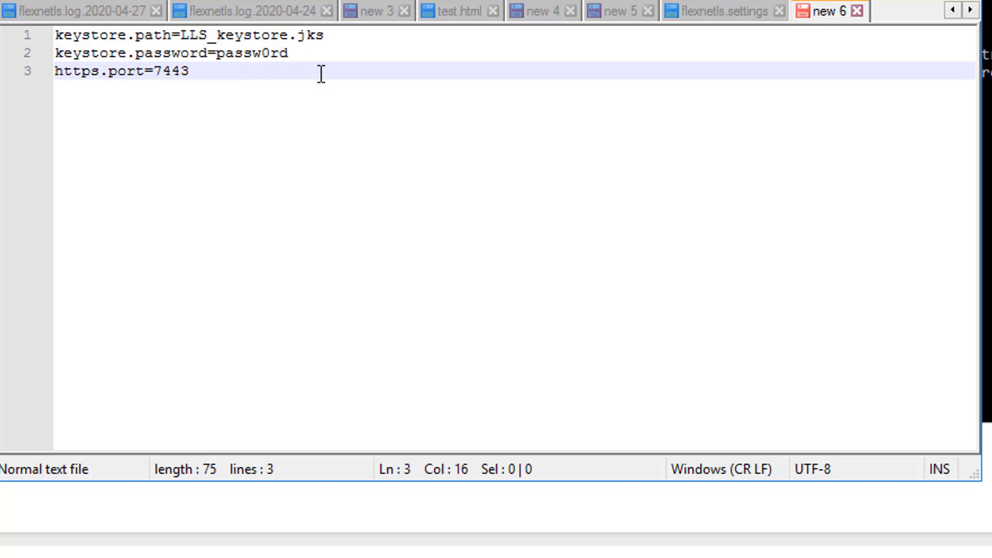
key(ctrl+s)
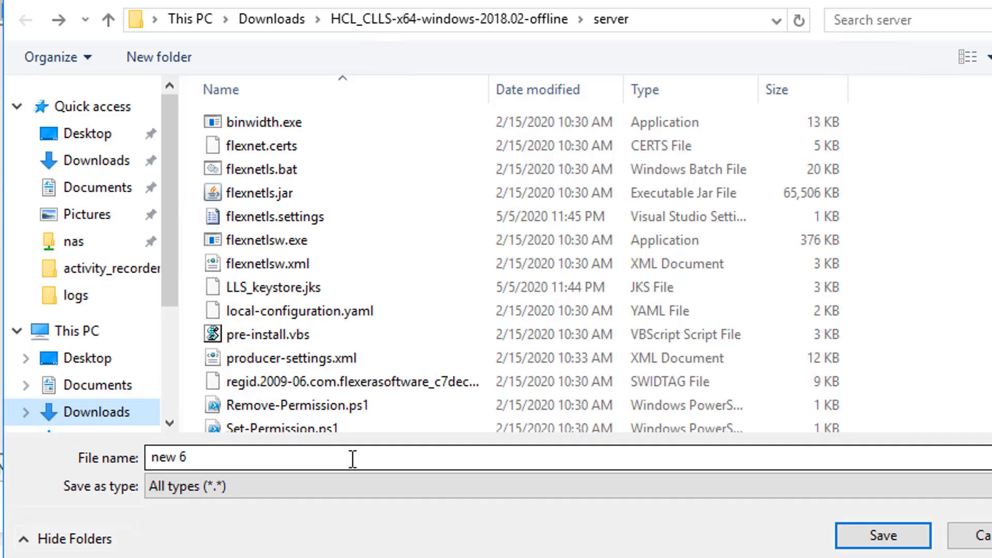
click(267, 457)
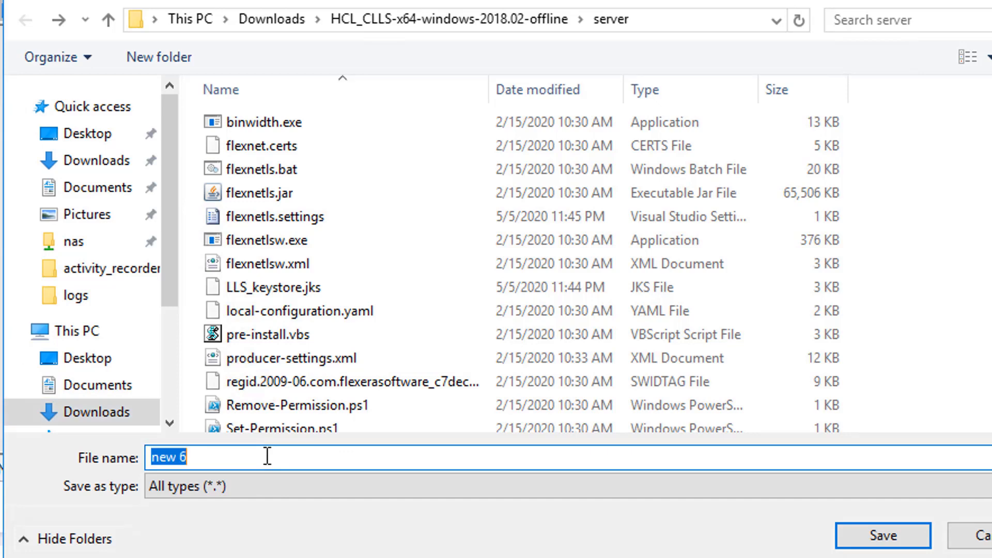
text(htt)
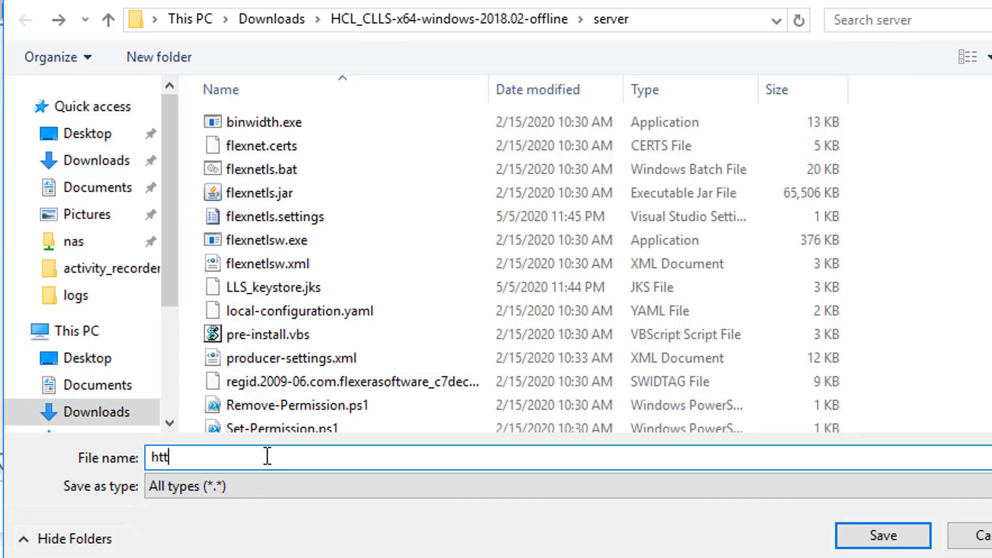
text(ps_config.txt)
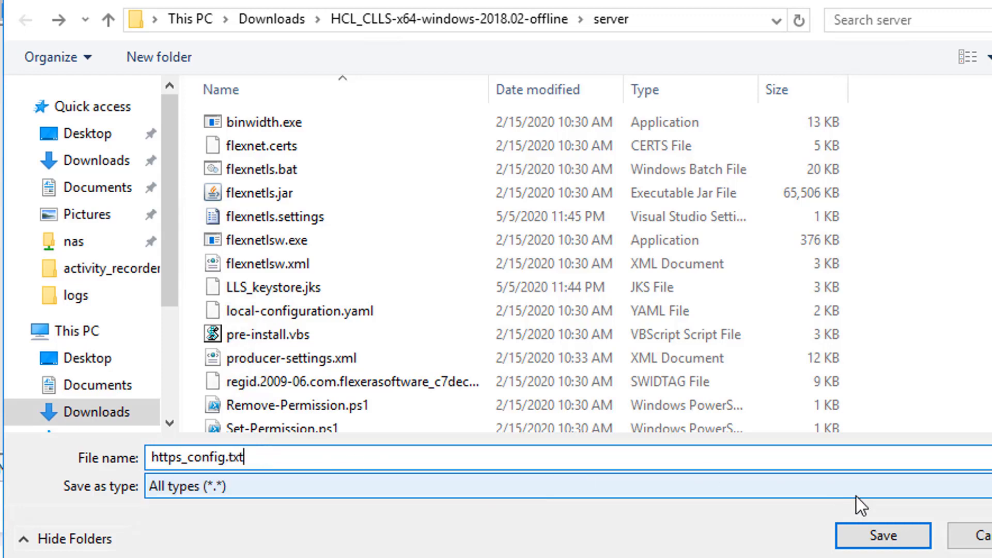
click(881, 538)
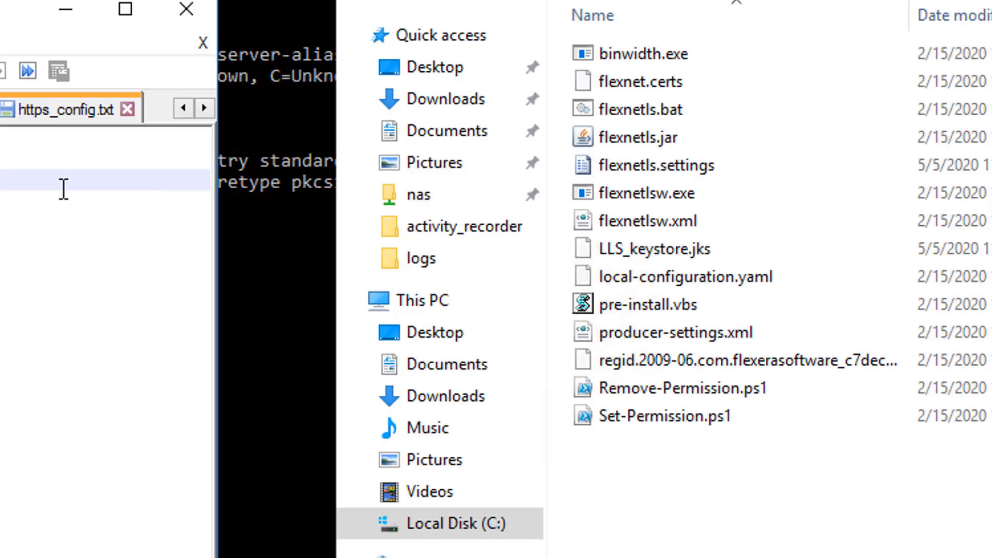
- Install the license server as a Windows service with flexnetls.bat -install
click(267, 313)
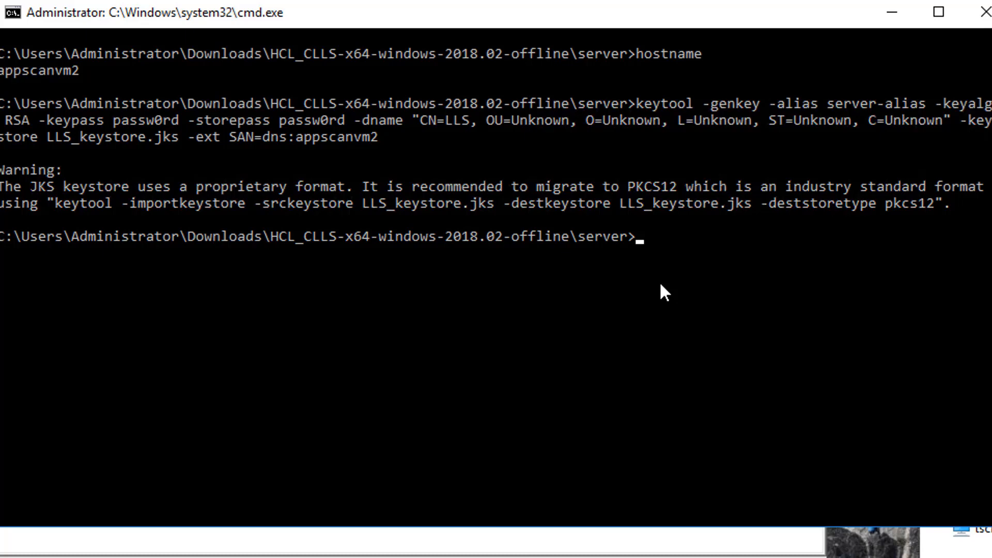
text(flexnetls.)
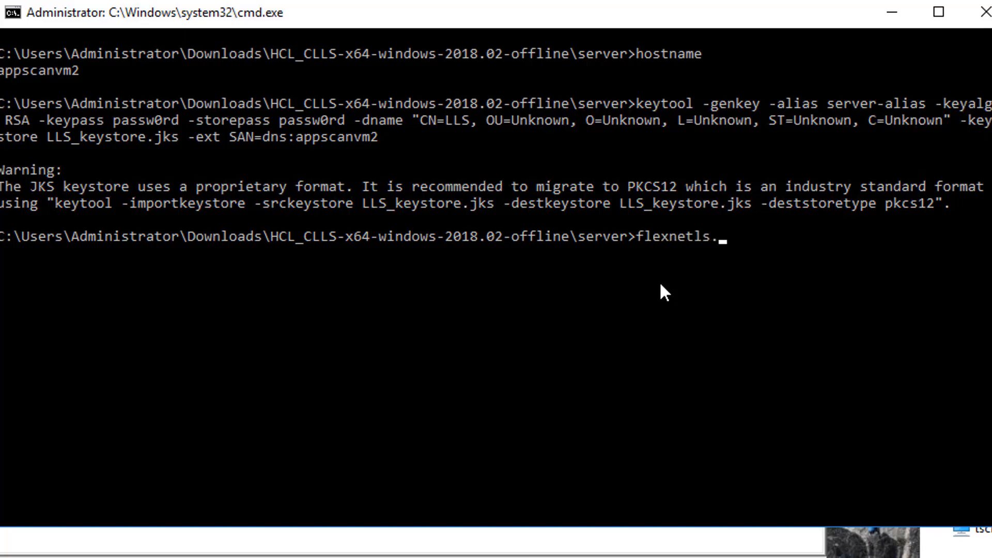
text(bat -install)
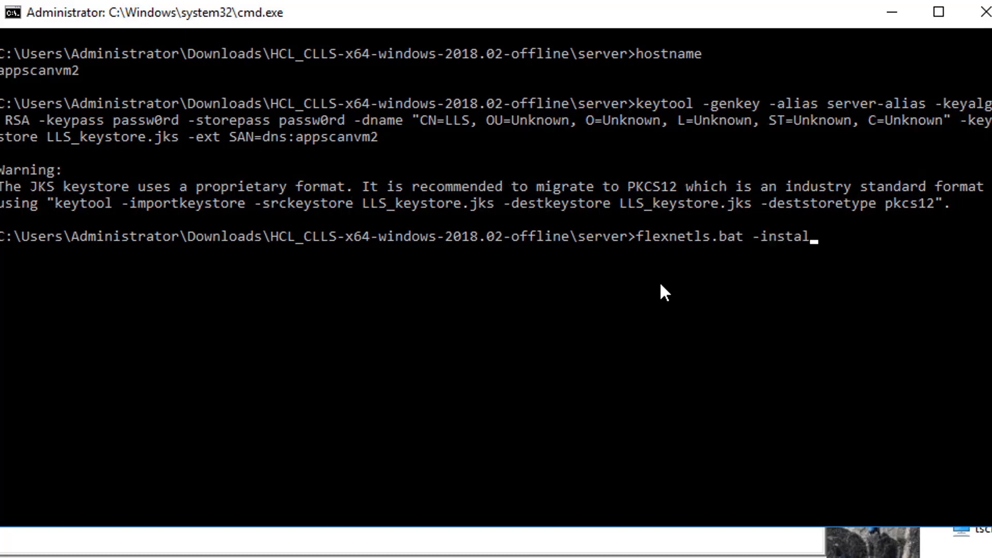
key(Return)
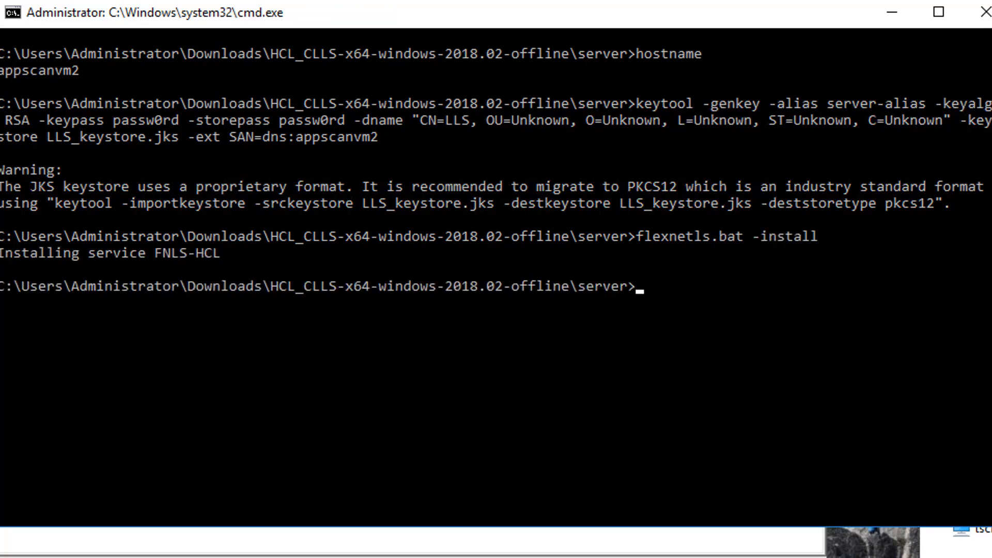
- Start the FNLS-HCL service with flexnetls.bat -start
click(658, 344)
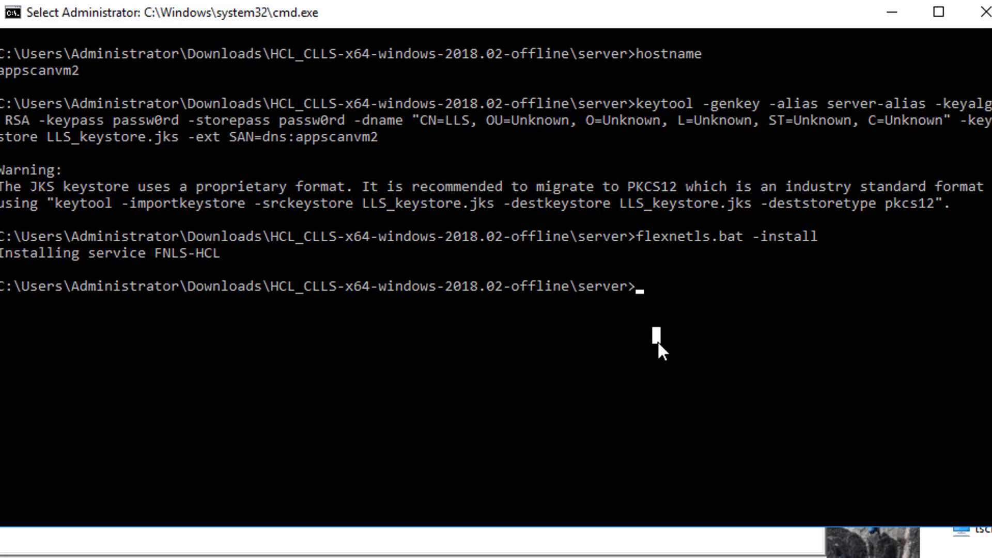
key(Escape)
key(Up)
key(BackSpace)
key(BackSpace)
key(BackSpace)
key(BackSpace)
key(BackSpace)
key(BackSpace)
key(BackSpace)
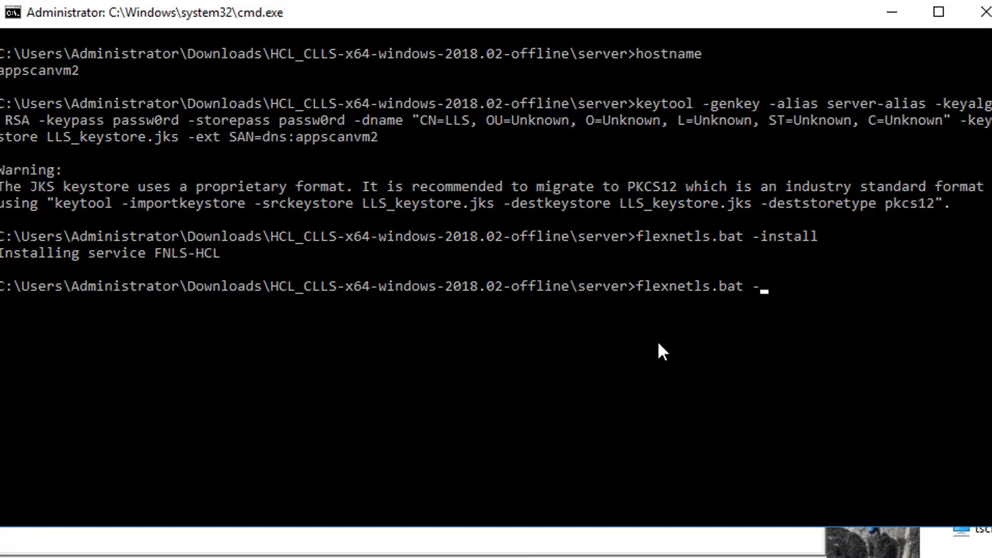
text(start)
key(Return)
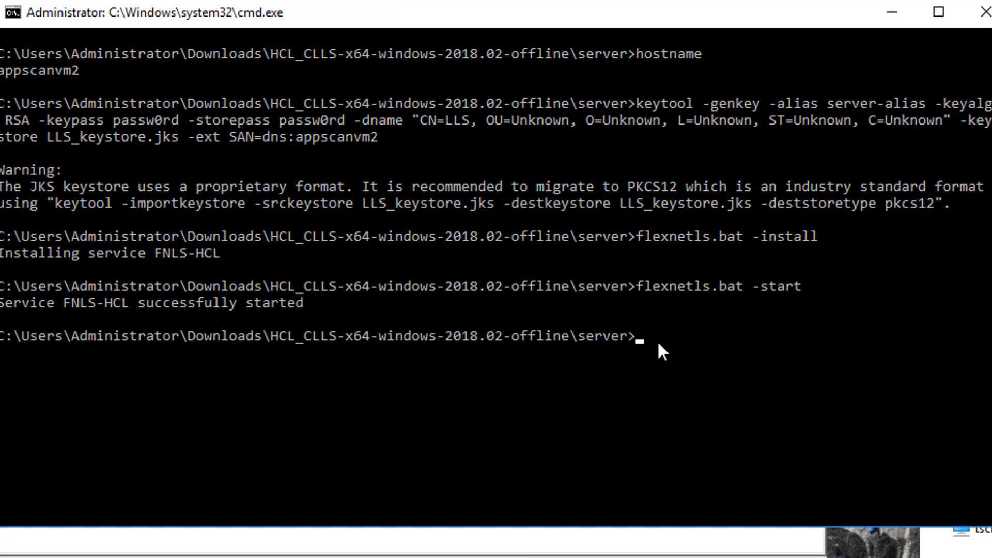
- Check that the service is running with flexnetls.bat -status
key(Up)
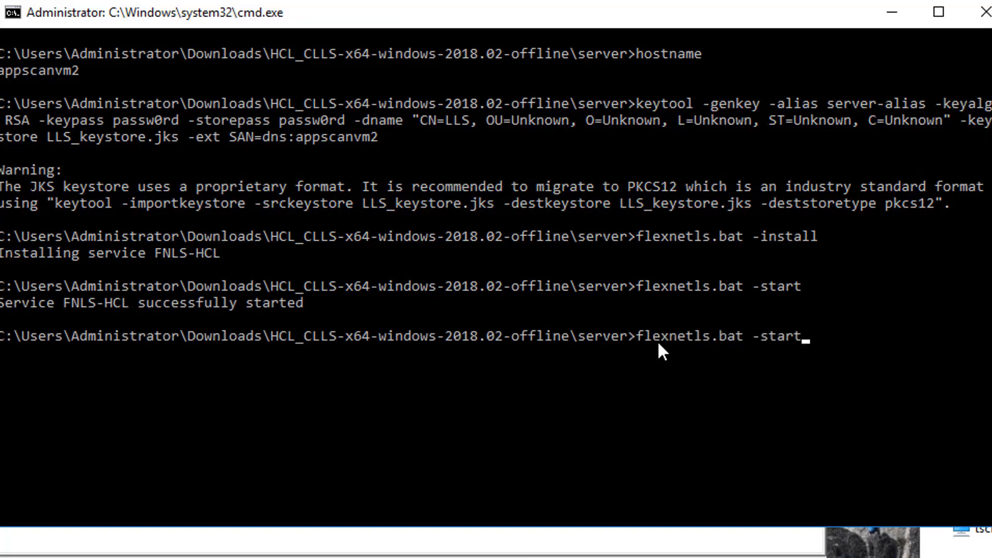
key(BackSpace)
key(BackSpace)
key(BackSpace)
key(BackSpace)
text(tatus)
key(Return)
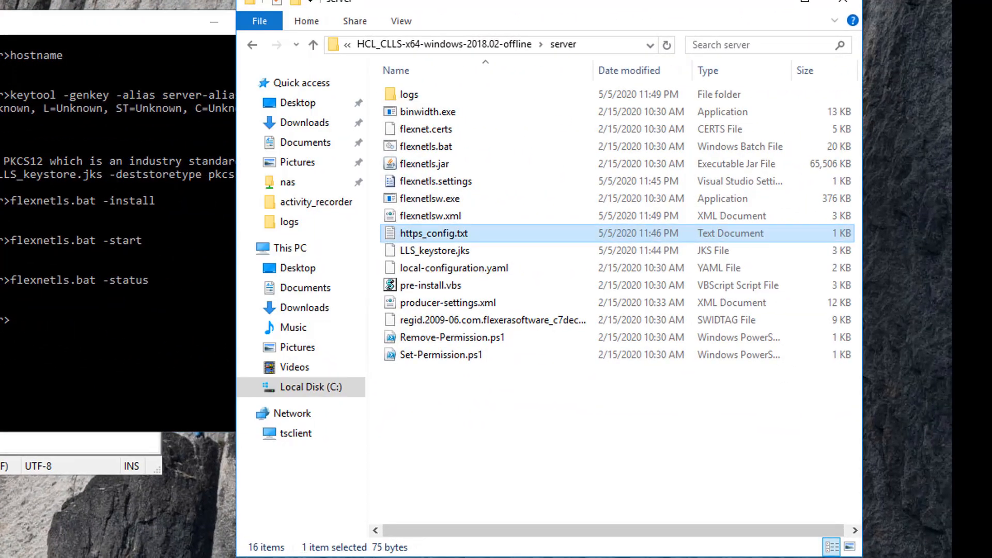
- Browse to C:\Windows\ServiceProfiles\NetworkService in a new File Explorer window
key(super+e)
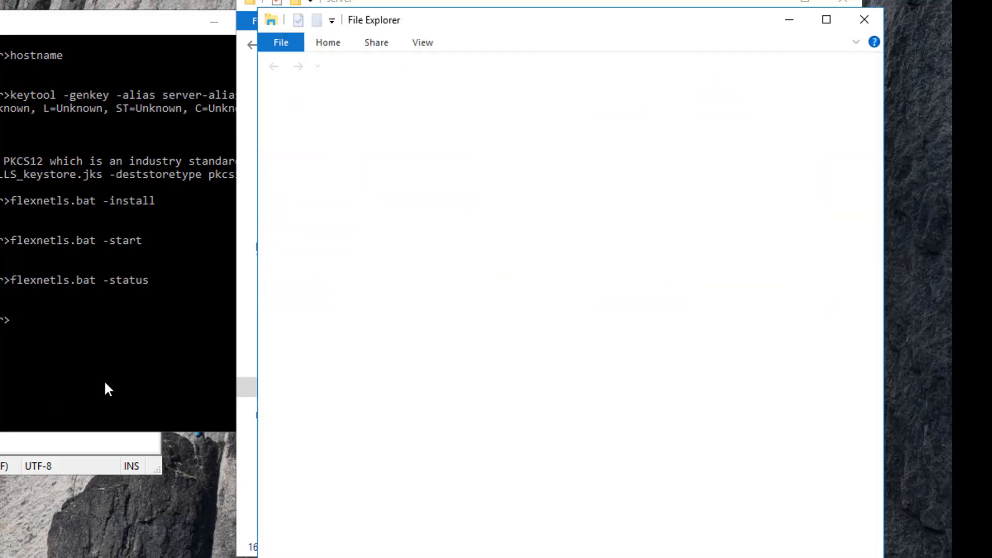
click(342, 408)
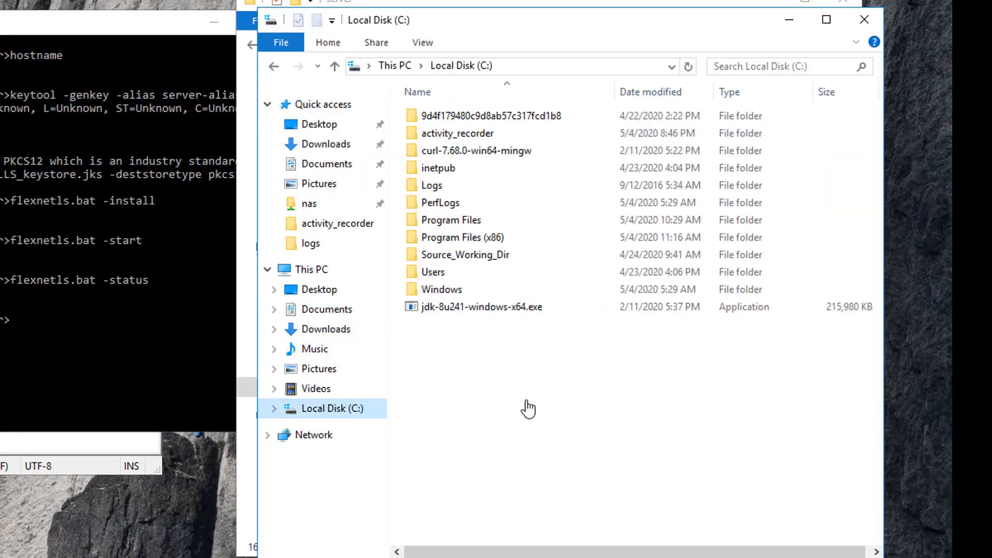
double_click(458, 289)
scroll(478, 468, down, 3)
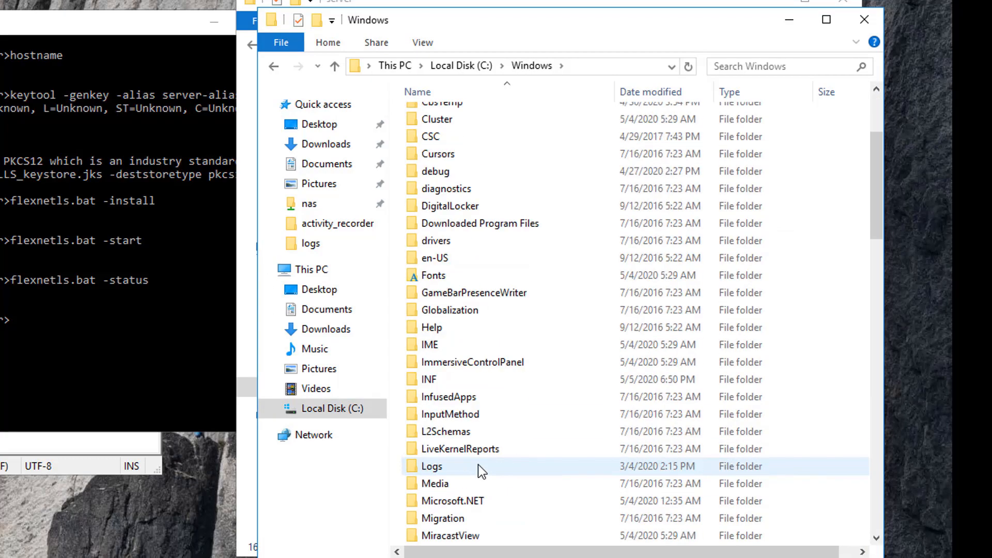
scroll(479, 468, down, 8)
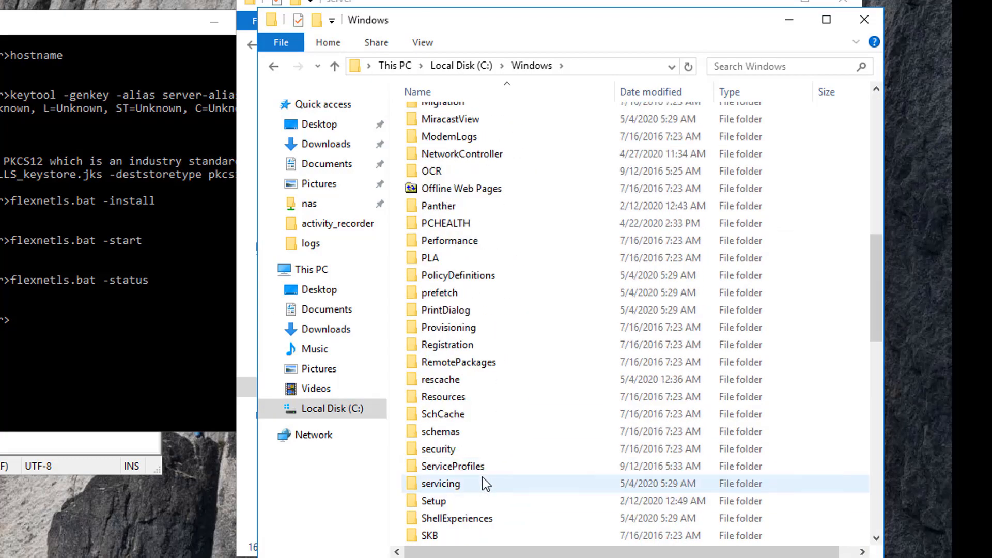
double_click(483, 467)
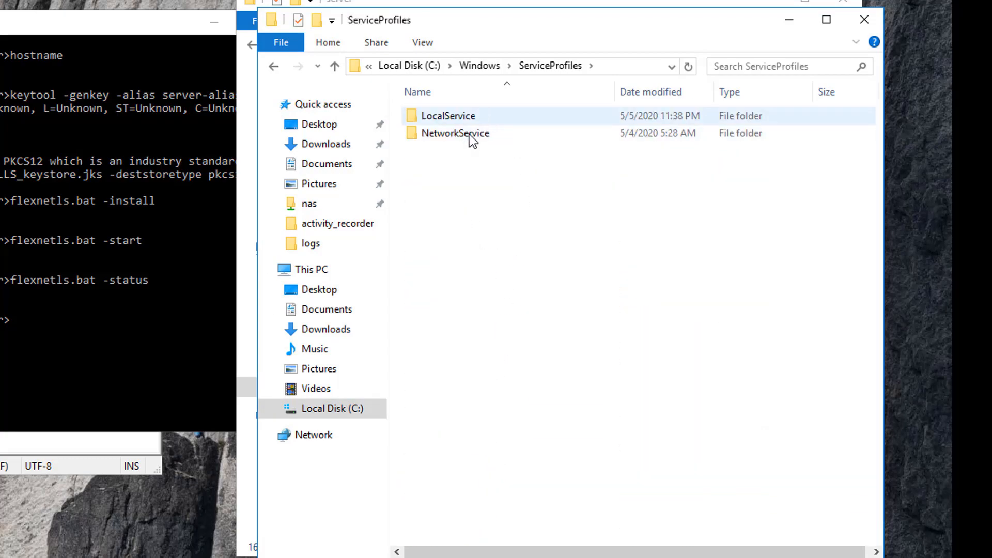
double_click(470, 134)
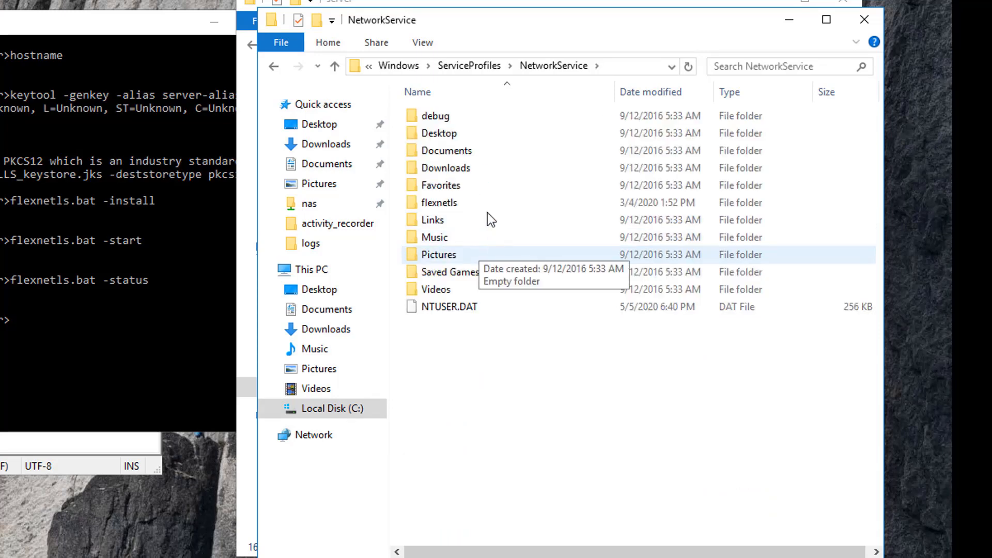
- Open flexnetls\HCL\logs and bring up the context menu for flexnetls.log
double_click(466, 203)
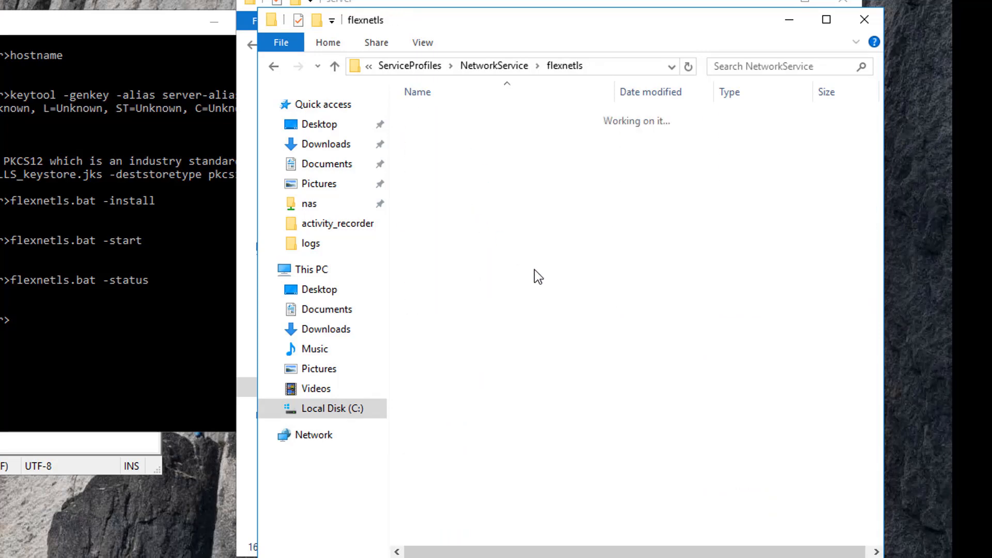
double_click(461, 116)
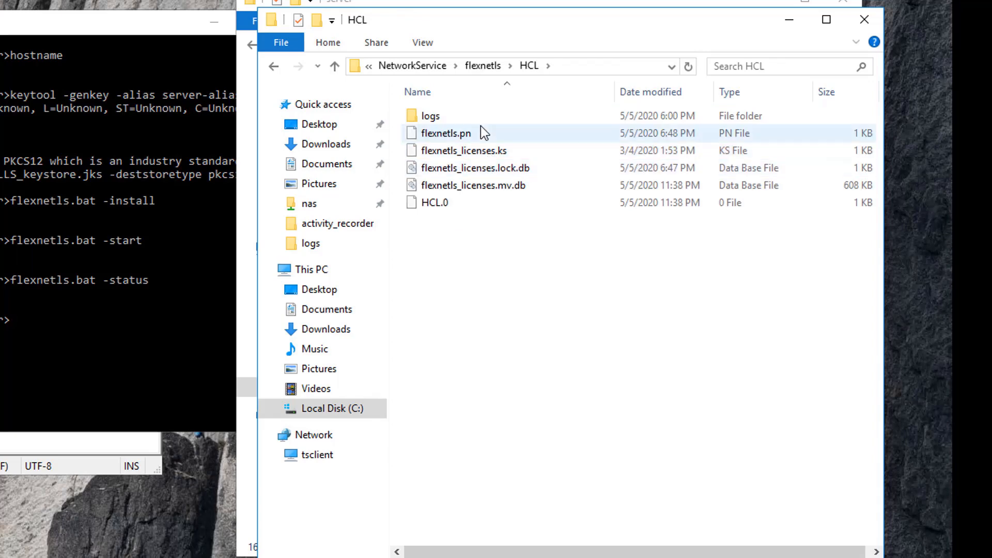
double_click(479, 121)
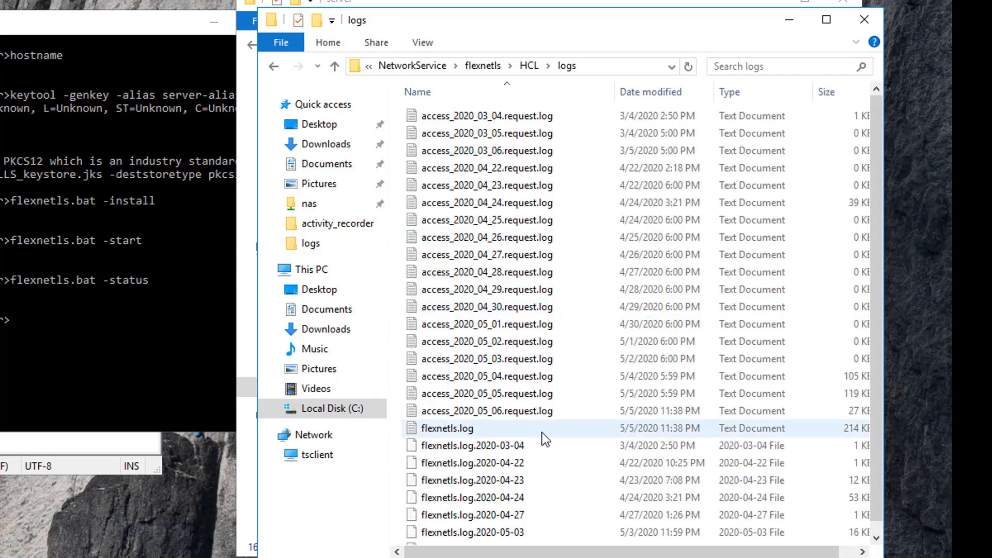
click(449, 430)
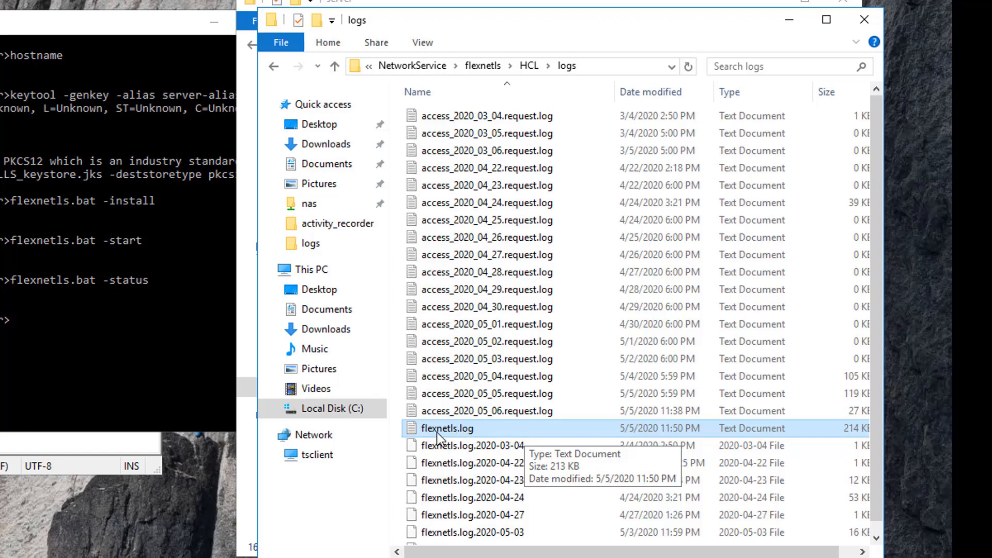
right_click(479, 431)
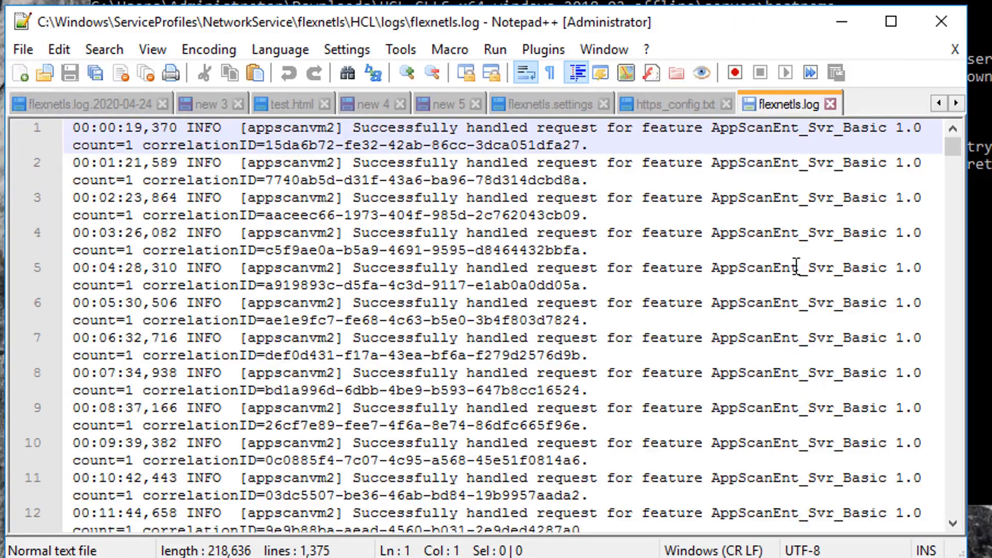
- Review the final FlexNet License Server 2018.02 startup lines in flexnetls.log, then search Windows for 'service'
drag(952, 146, 924, 544)
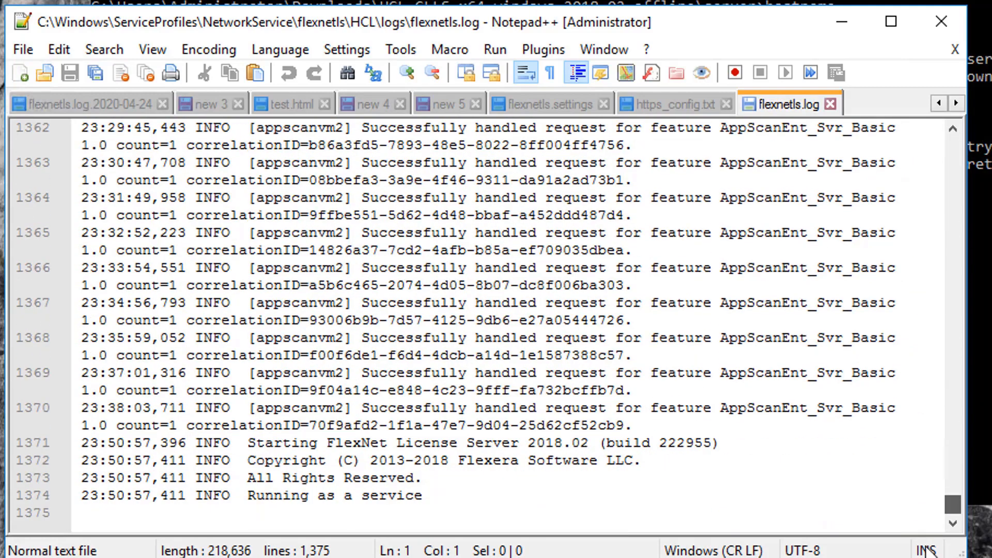
click(641, 510)
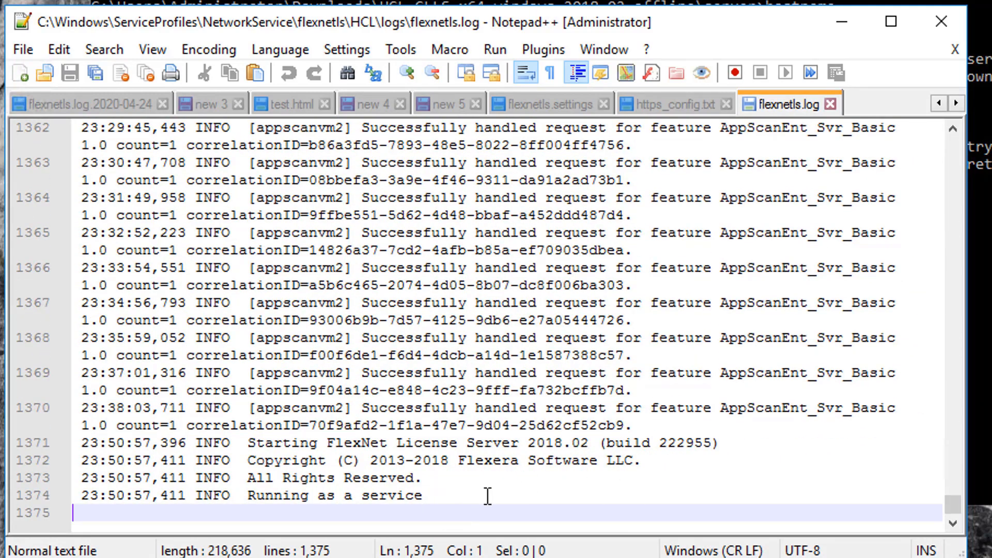
drag(265, 443, 541, 483)
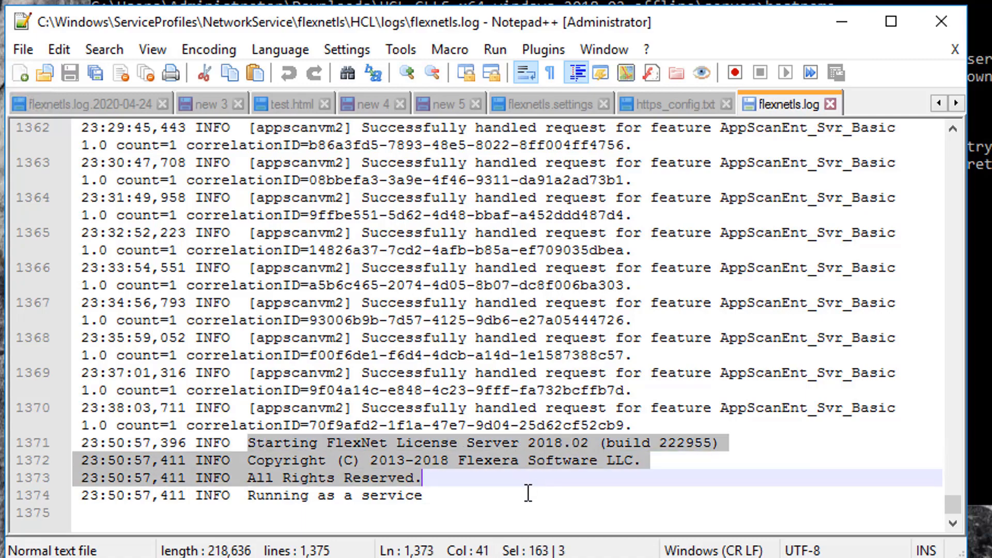
click(528, 496)
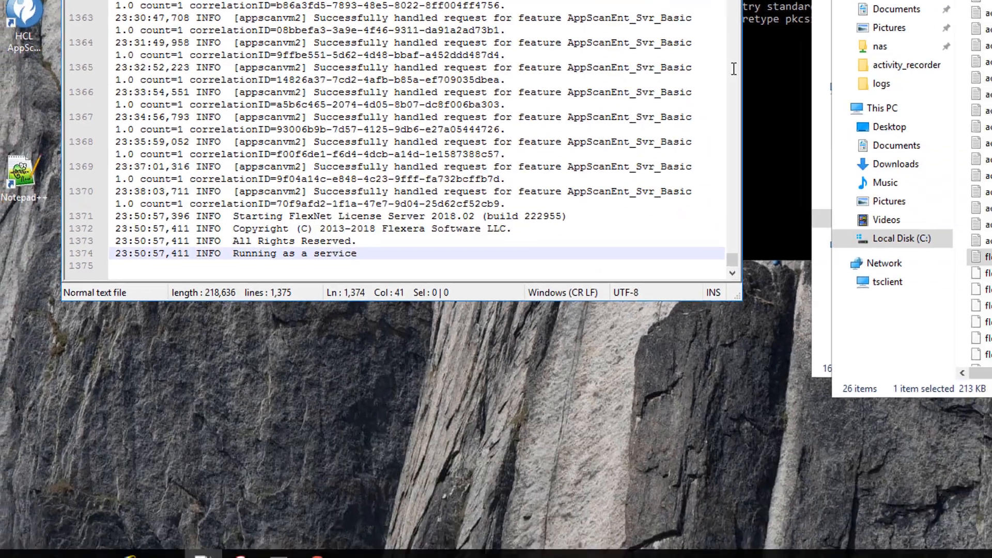
key(super)
text(service)
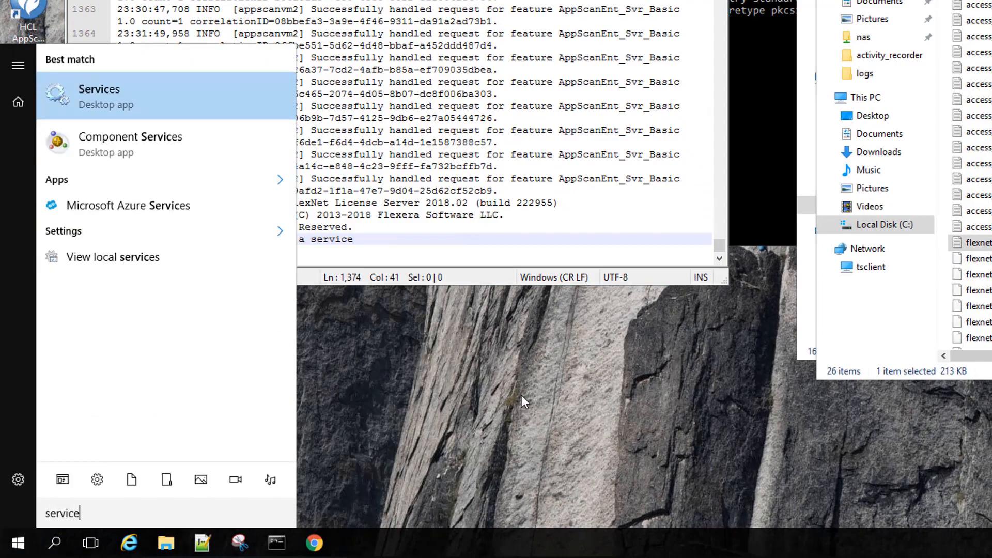
- Open Services, enlarge it, select the running FlexNet License Server - HCL service, and return to flexnetls.log
key(Return)
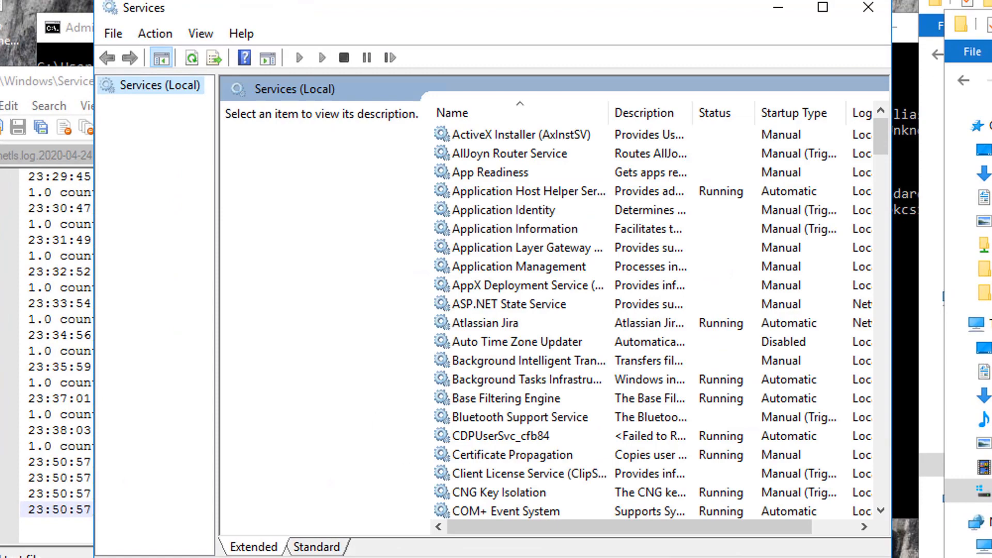
drag(94, 557, 0, 557)
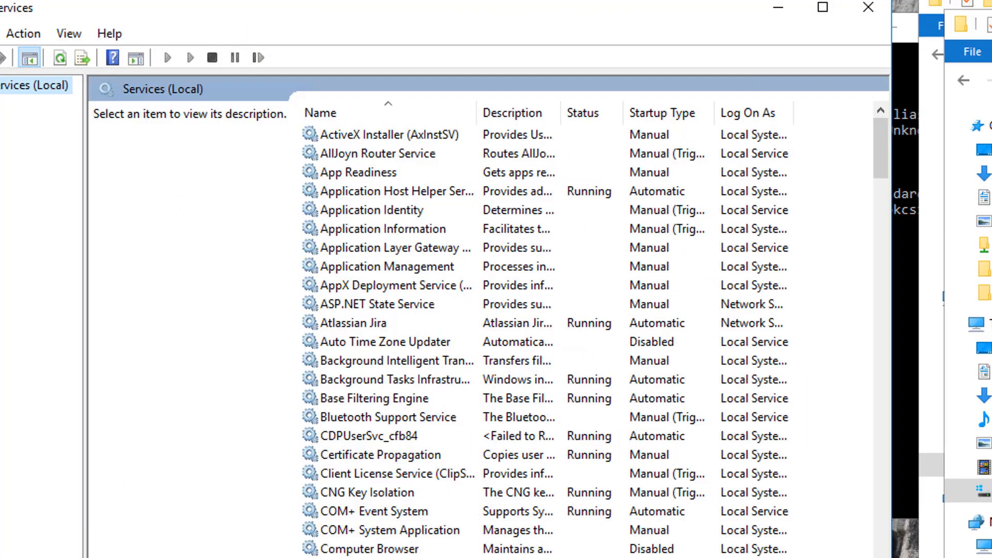
scroll(391, 378, down, 11)
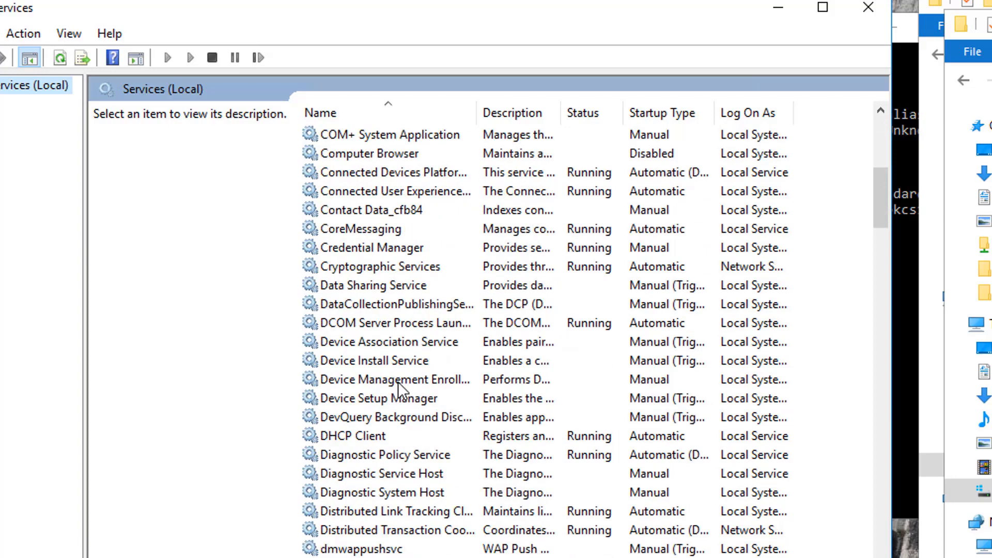
click(377, 455)
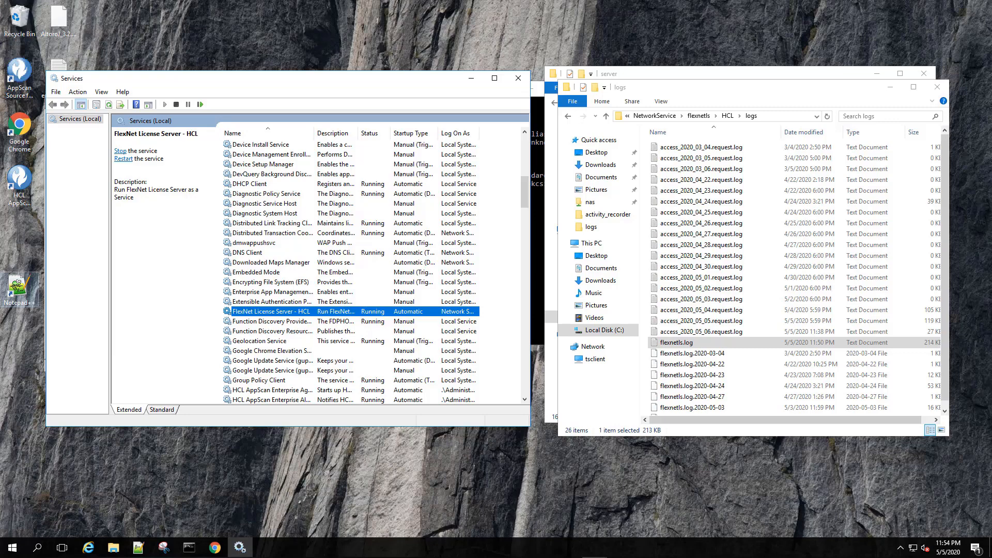
click(138, 547)
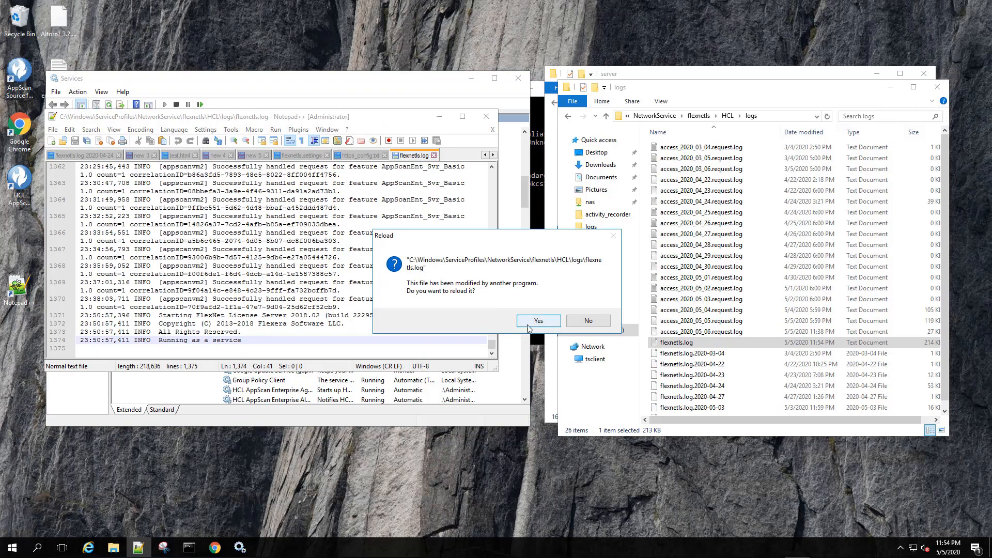
- Reload flexnetls.log and fill the curl authorize command with host appscanvm2 and port 7443
click(533, 321)
click(263, 152)
click(300, 275)
key(Return)
key(Return)
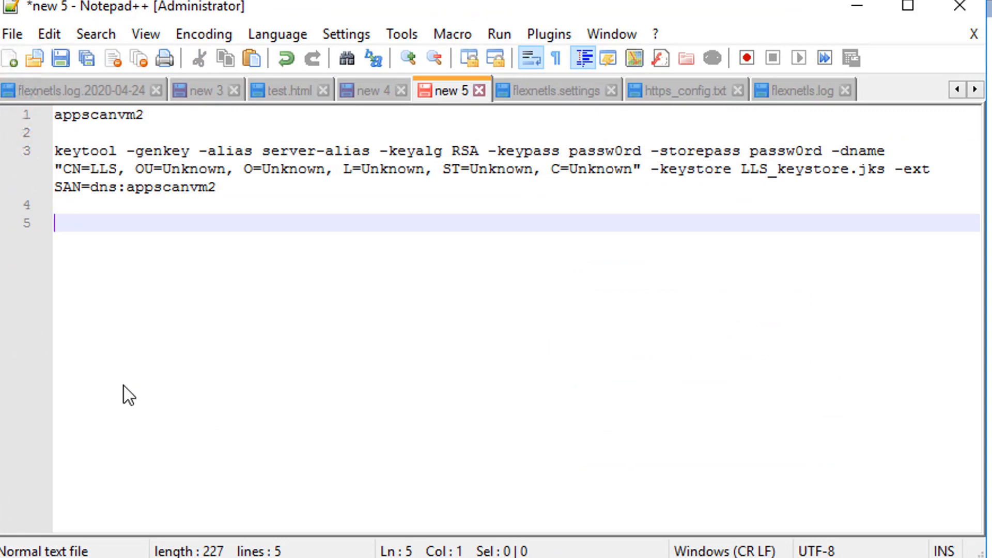
key(ctrl+v)
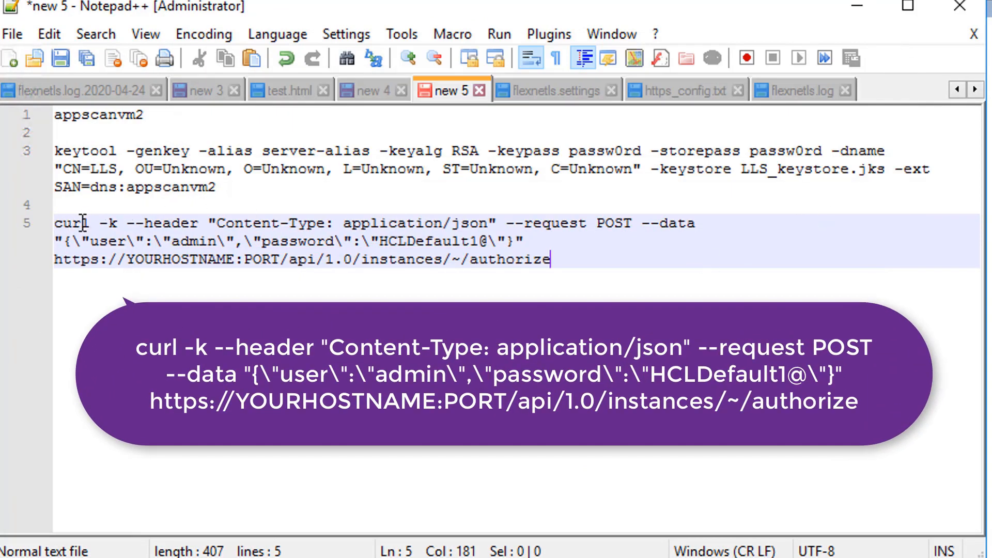
key(Home)
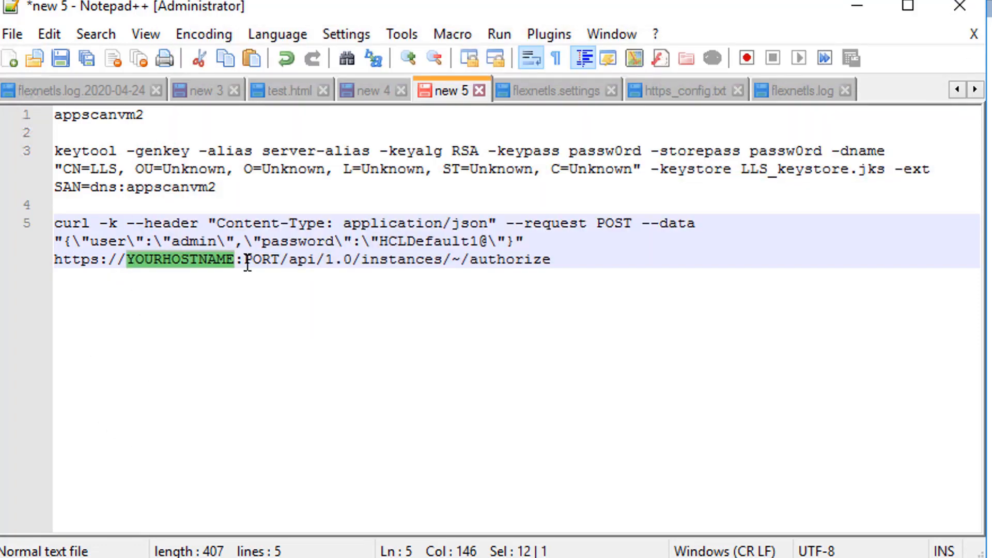
double_click(115, 116)
key(ctrl+c)
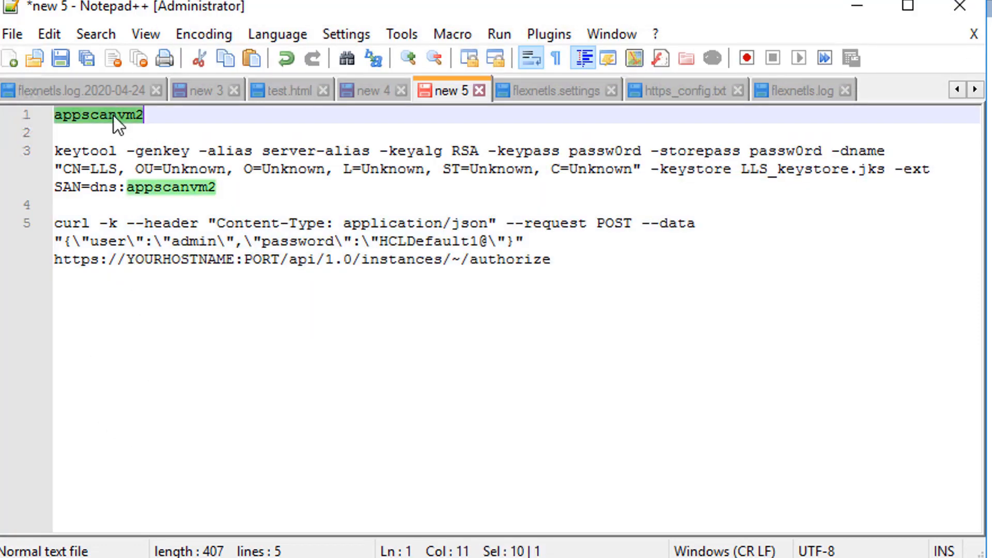
double_click(193, 259)
key(ctrl+v)
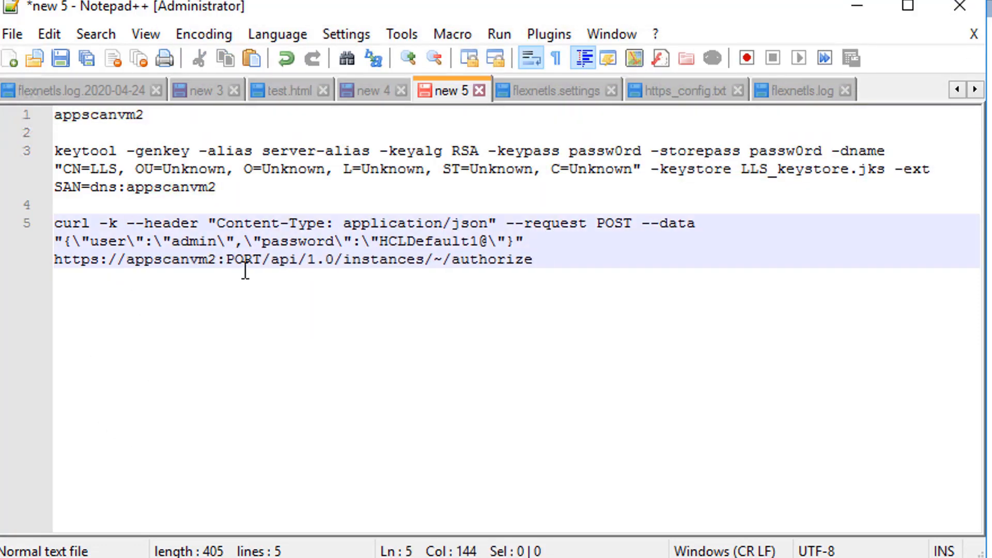
double_click(239, 260)
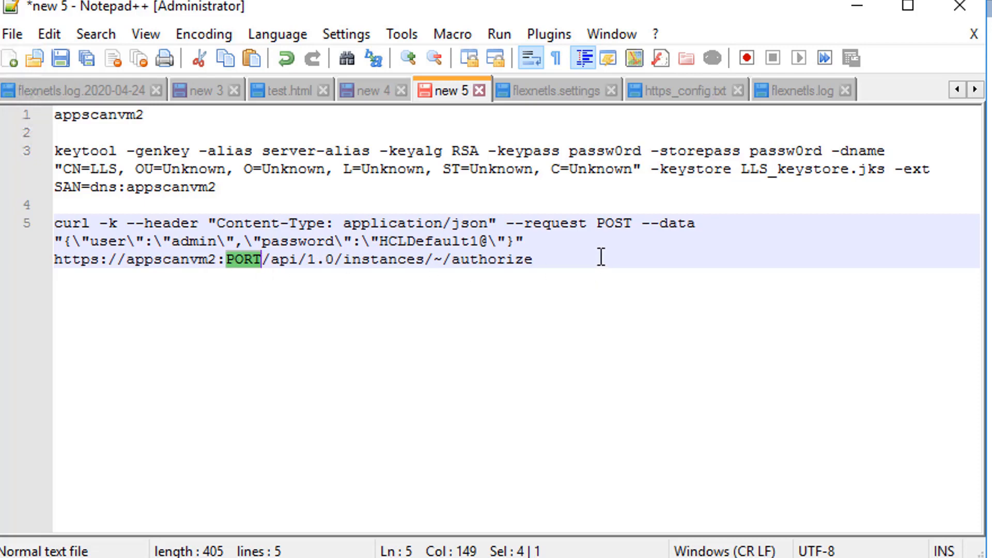
text(74)
text(43)
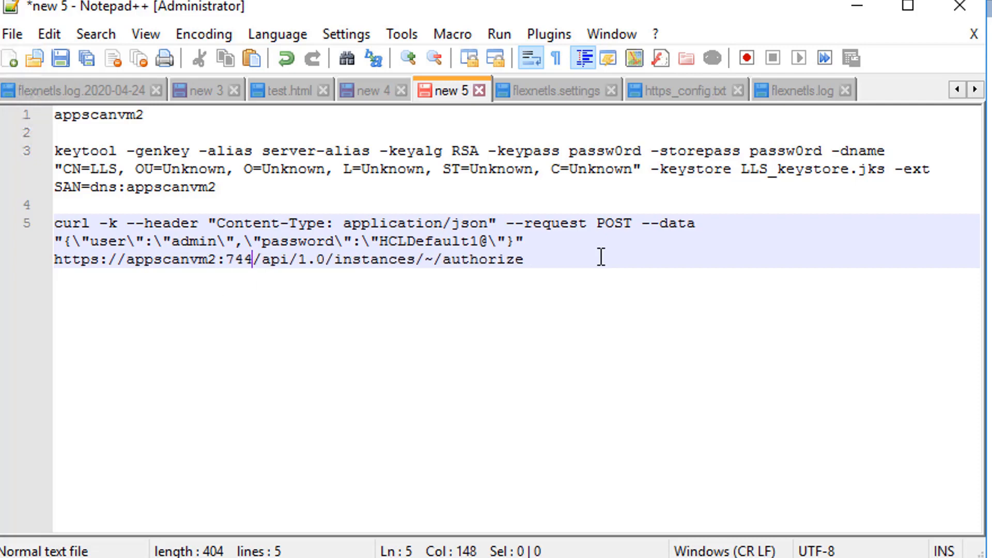
- Note 7443 under the hostname and paste the authorize command into the Command Prompt
click(269, 130)
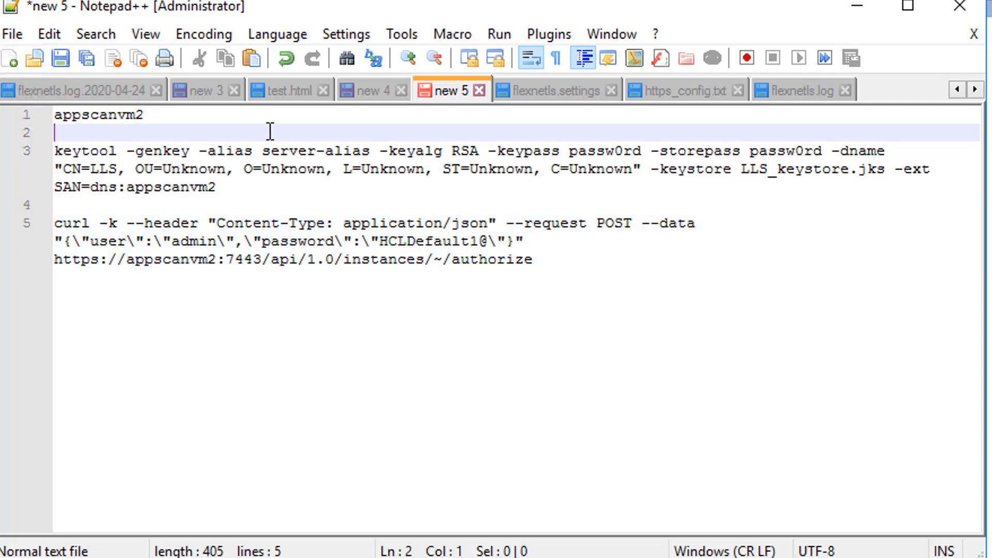
text(7443)
key(Return)
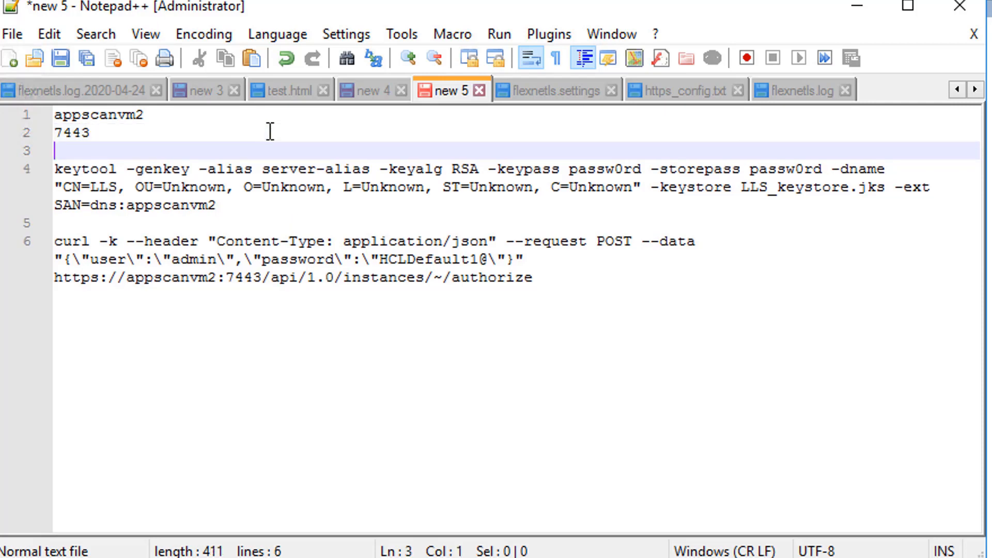
click(620, 278)
key(ctrl+shift+Left)
drag(561, 272, 55, 242)
key(alt+Tab)
right_click(938, 383)
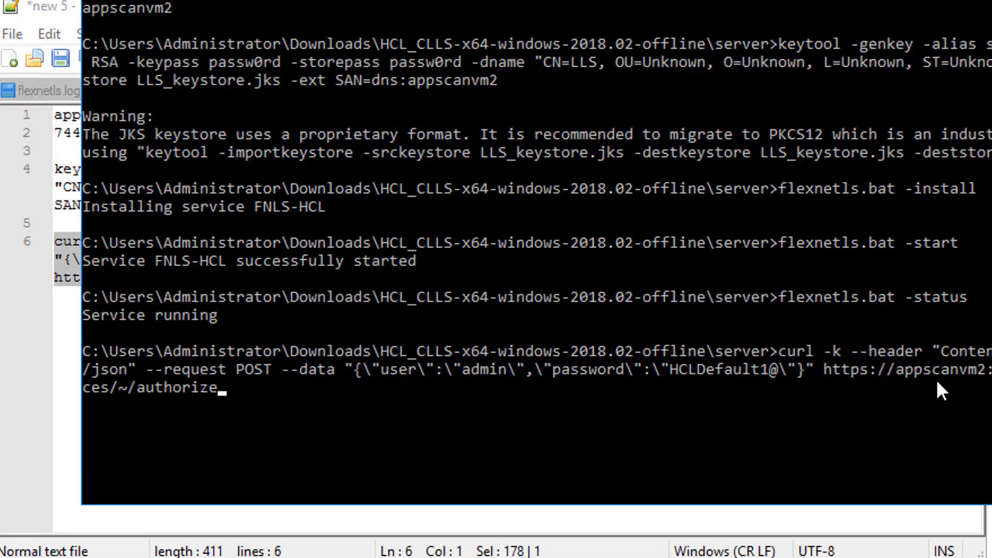
- Run the curl authorize request and copy the returned access token from the console output
key(Return)
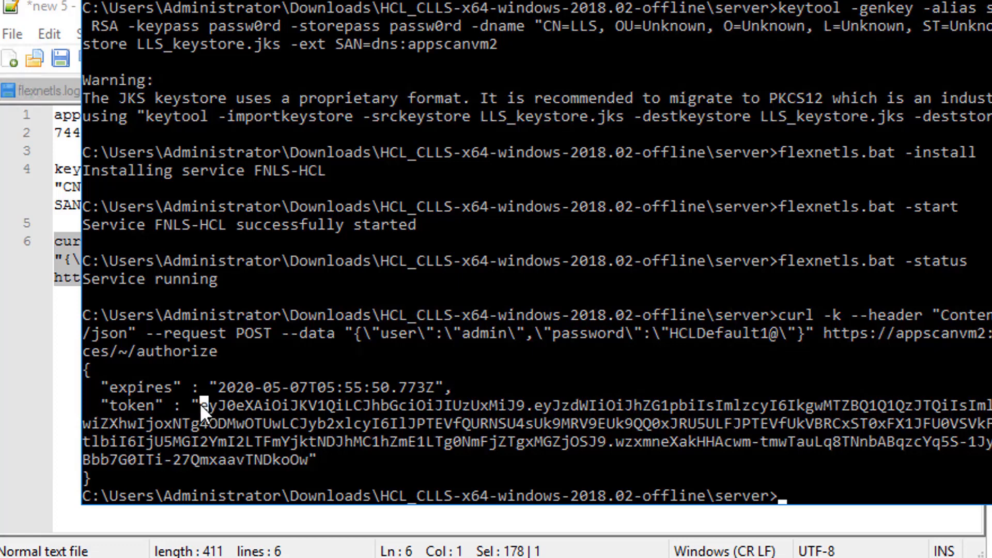
drag(203, 401, 303, 462)
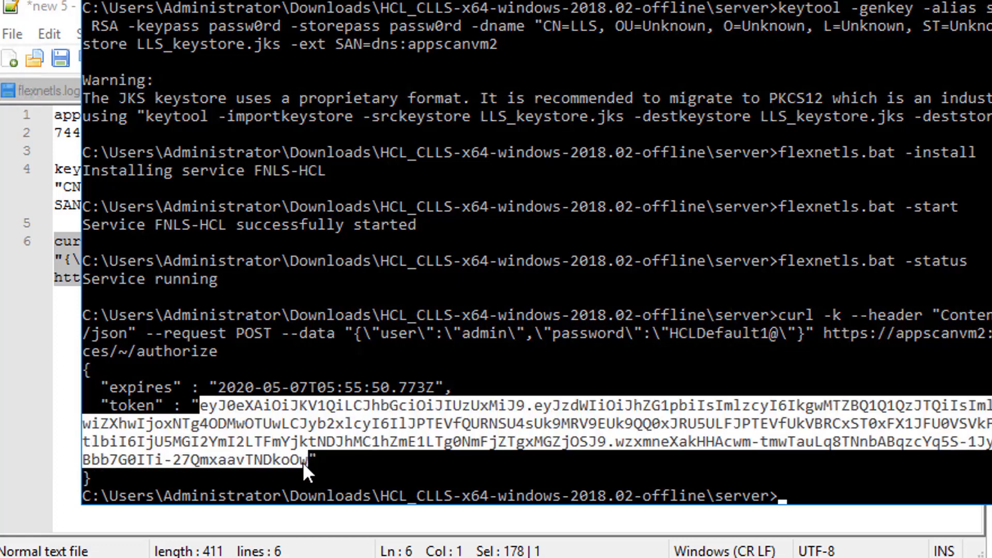
right_click(498, 436)
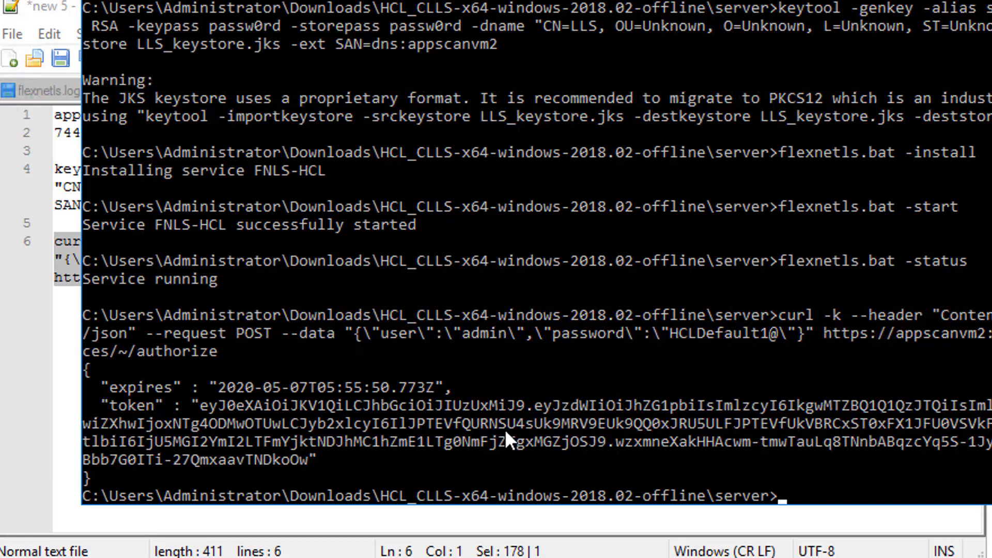
click(65, 315)
- Save the access token on line 8 and put it into the pasted hostids curl template
key(Return)
key(Return)
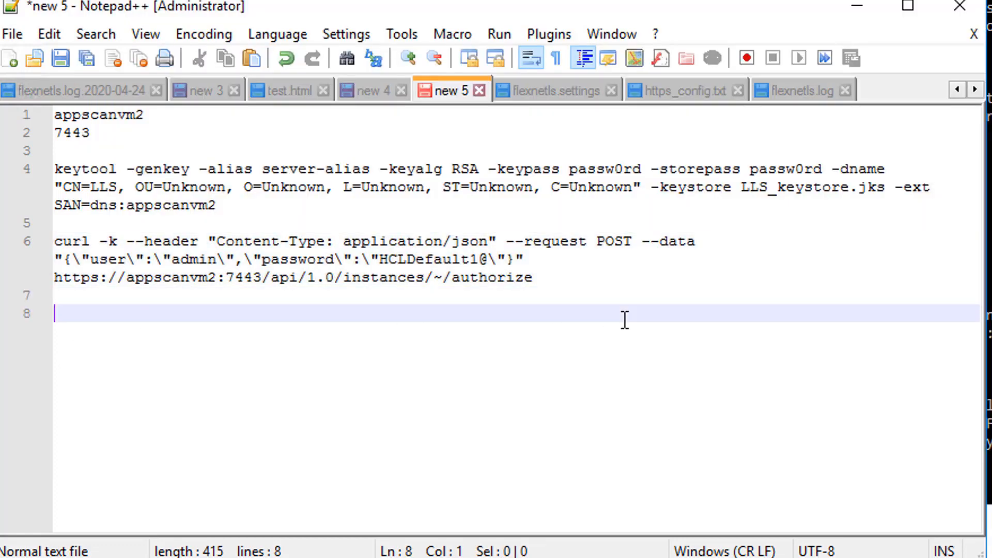
key(ctrl+v)
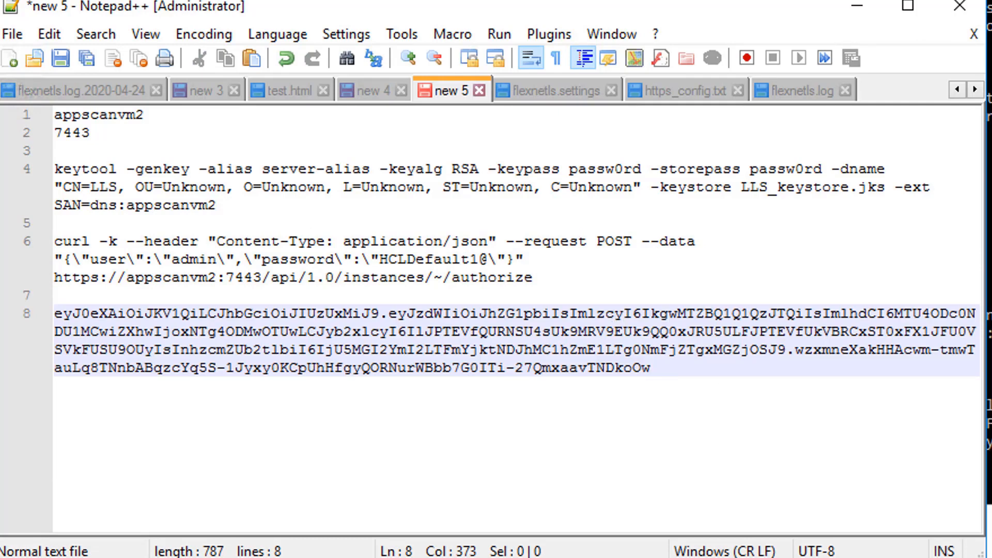
key(Return)
key(Return)
key(ctrl+v)
click(542, 349)
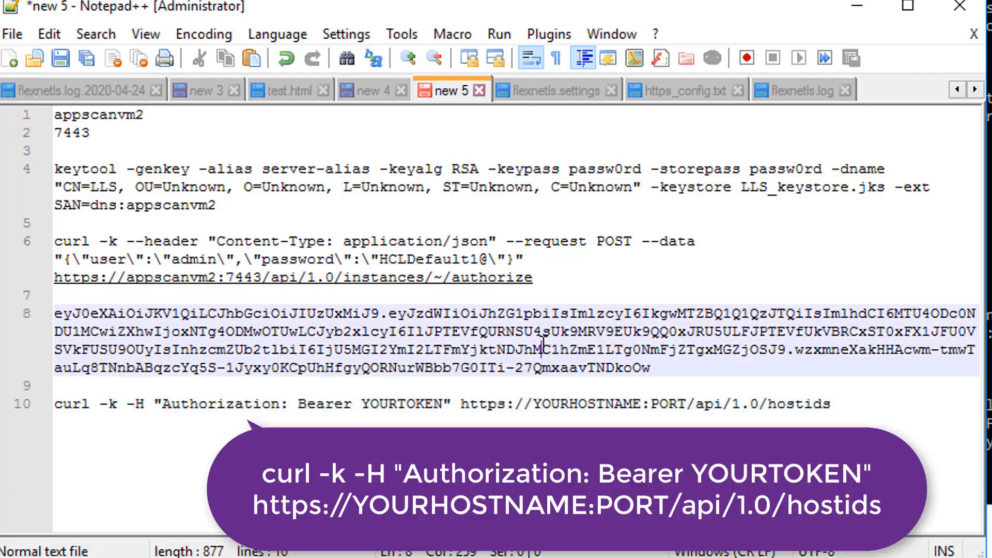
triple_click(543, 344)
click(673, 367)
drag(673, 367, 55, 313)
key(ctrl+c)
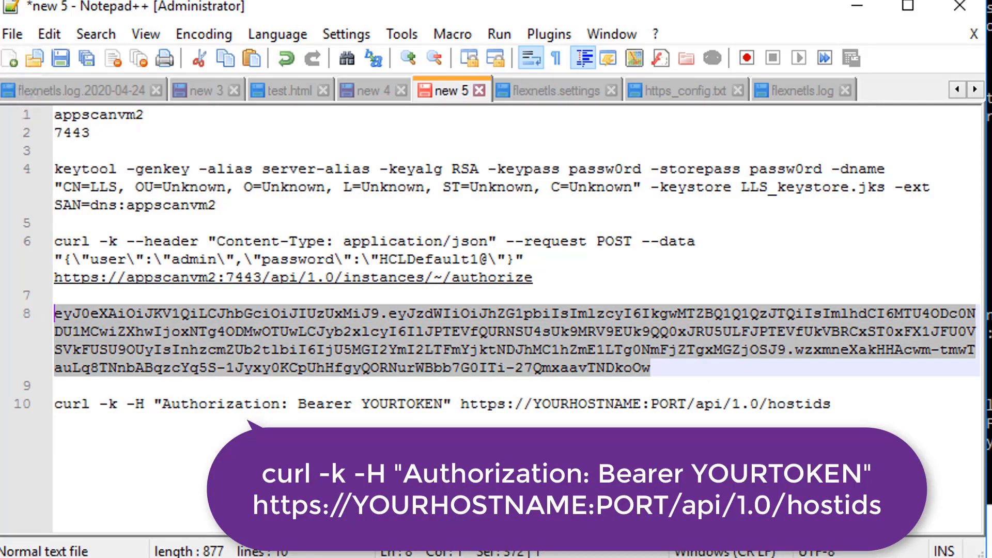
double_click(401, 404)
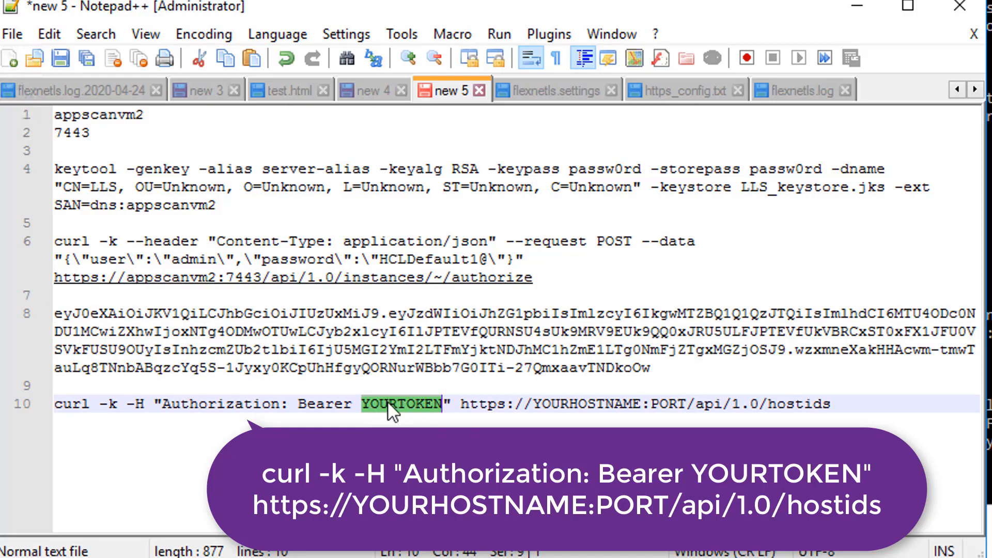
key(ctrl+v)
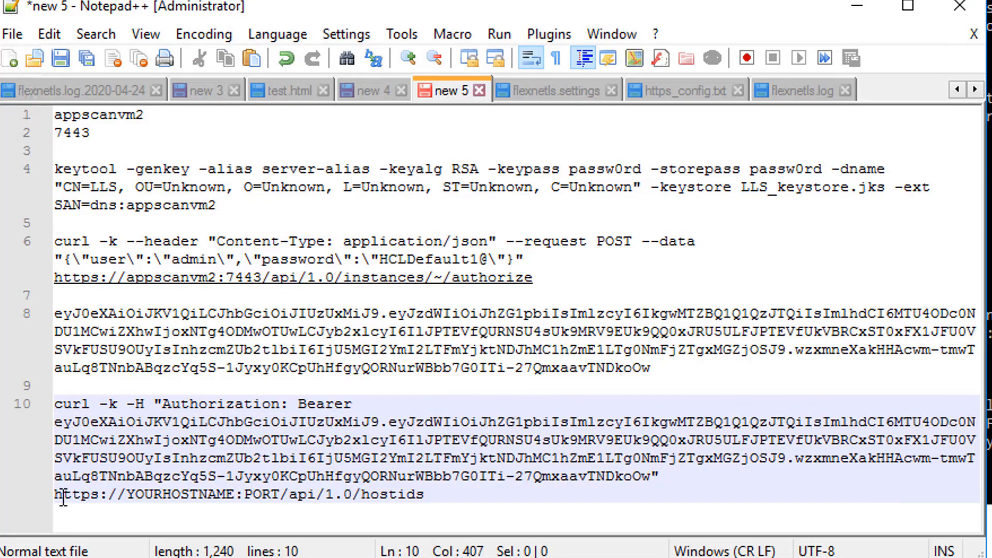
- Fill the hostids command with host appscanvm2 and port 7443, then copy it
double_click(112, 116)
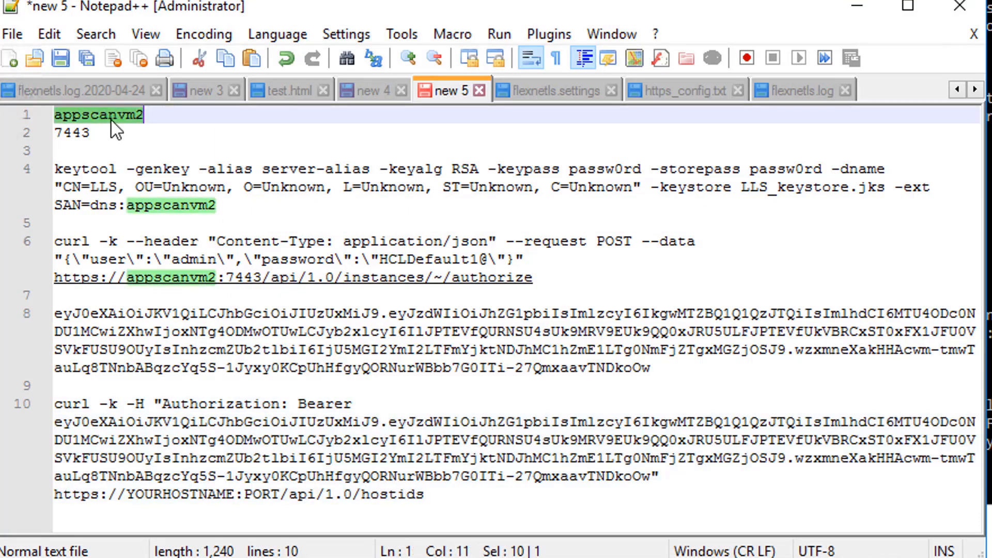
key(ctrl+c)
double_click(173, 494)
key(ctrl+v)
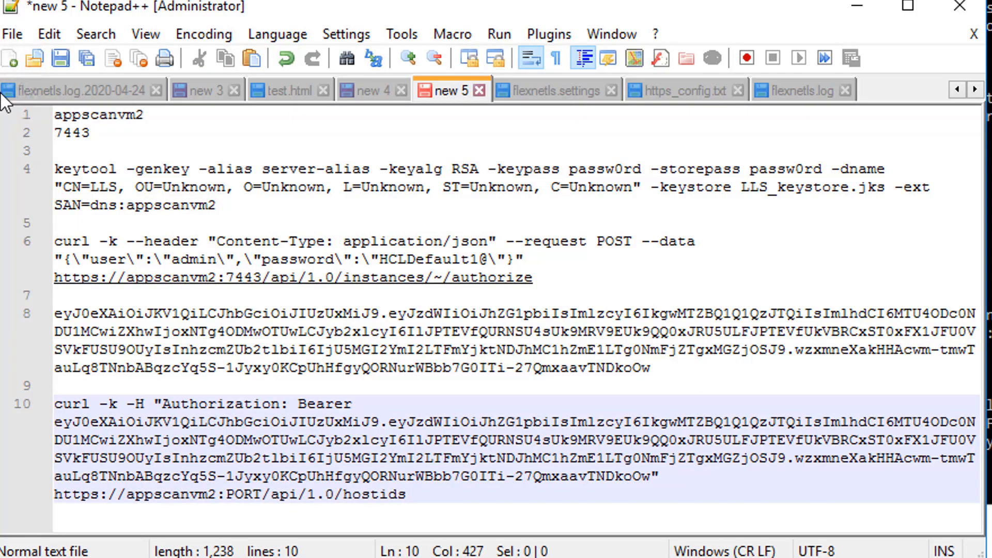
double_click(86, 132)
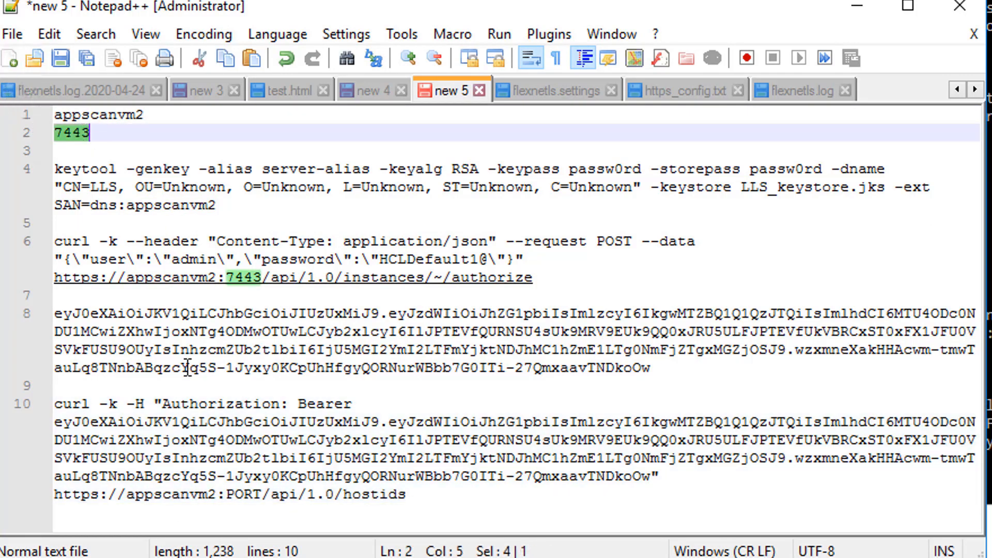
double_click(250, 495)
key(ctrl+v)
drag(467, 500, 46, 406)
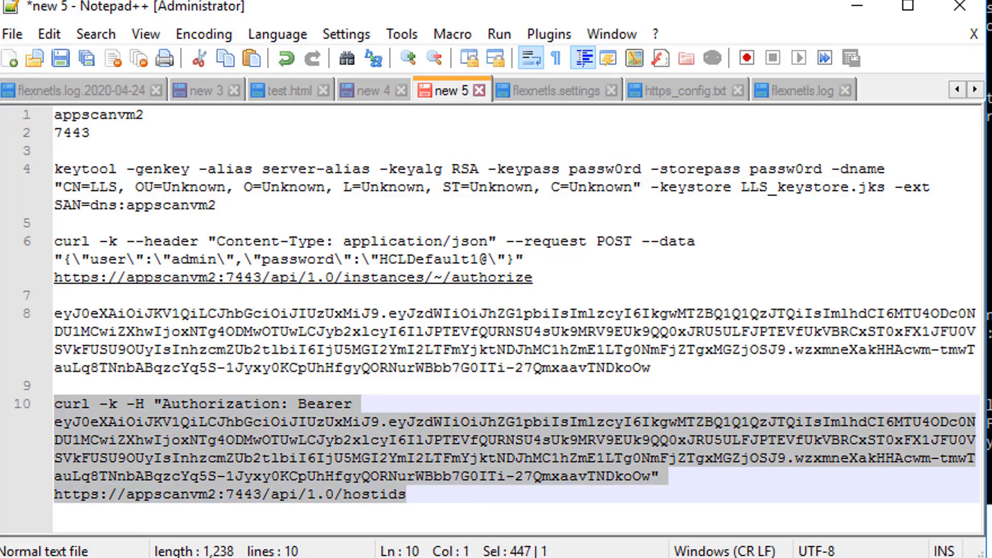
key(alt+Tab)
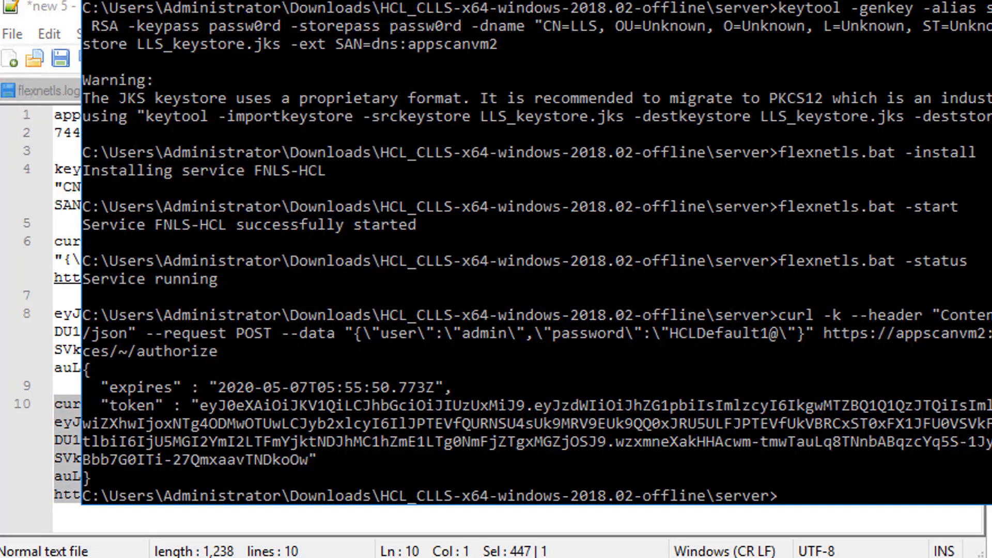
- Run the pasted hostids request and copy the ETHERNET host ID DE328222D0EA from the output
right_click(846, 368)
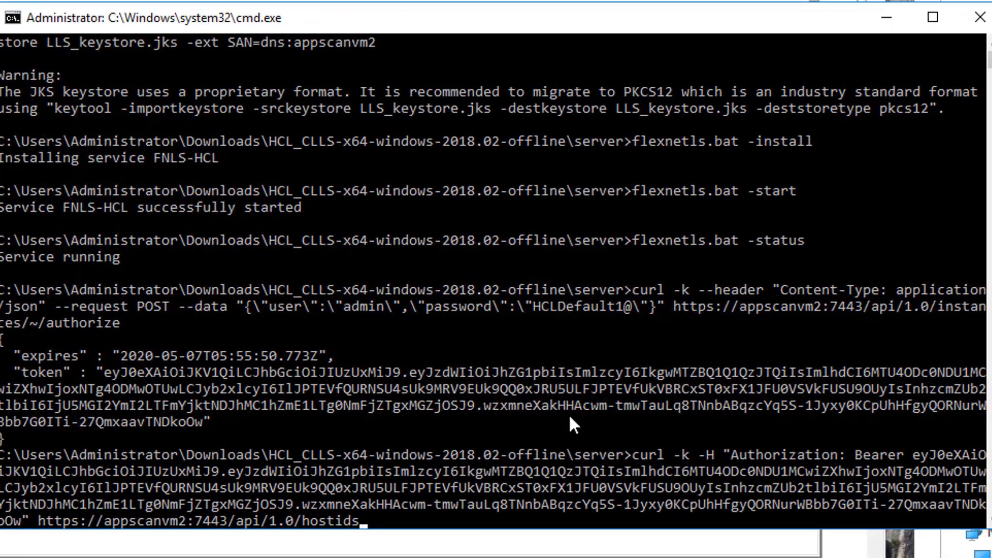
key(Return)
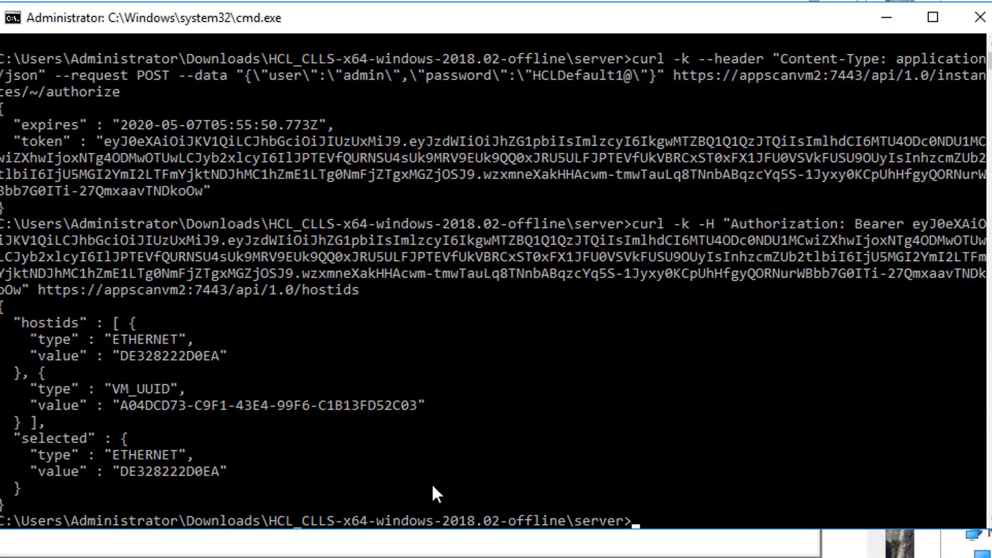
click(248, 355)
click(378, 318)
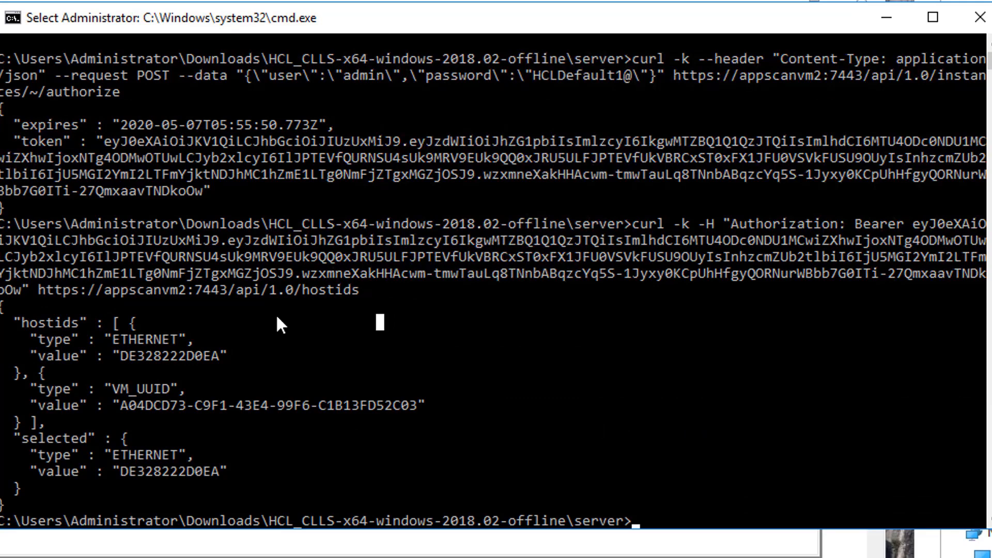
click(127, 356)
key(ctrl+c)
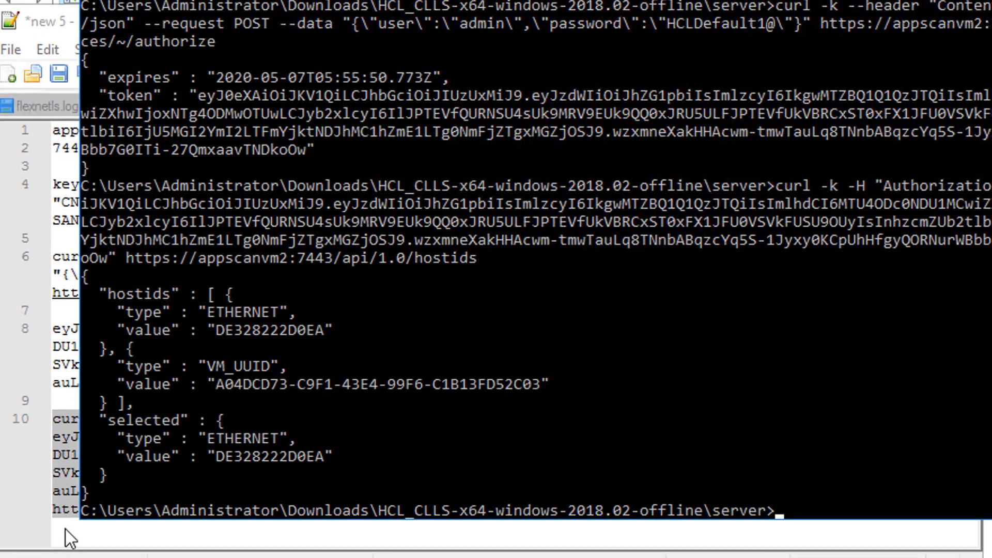
click(69, 534)
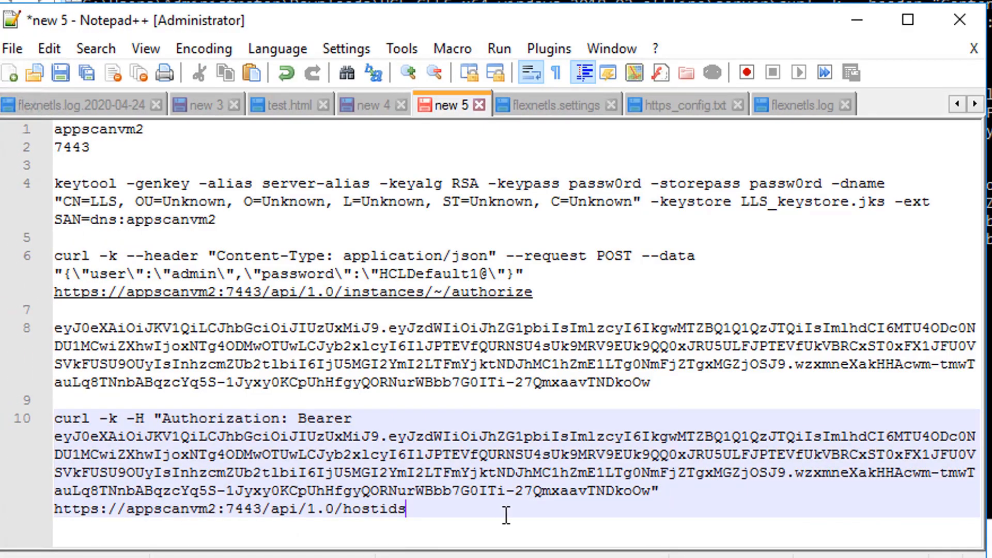
- Paste DE328222D0EA on line 12 below the hostids command
key(Return)
key(Return)
key(ctrl+v)
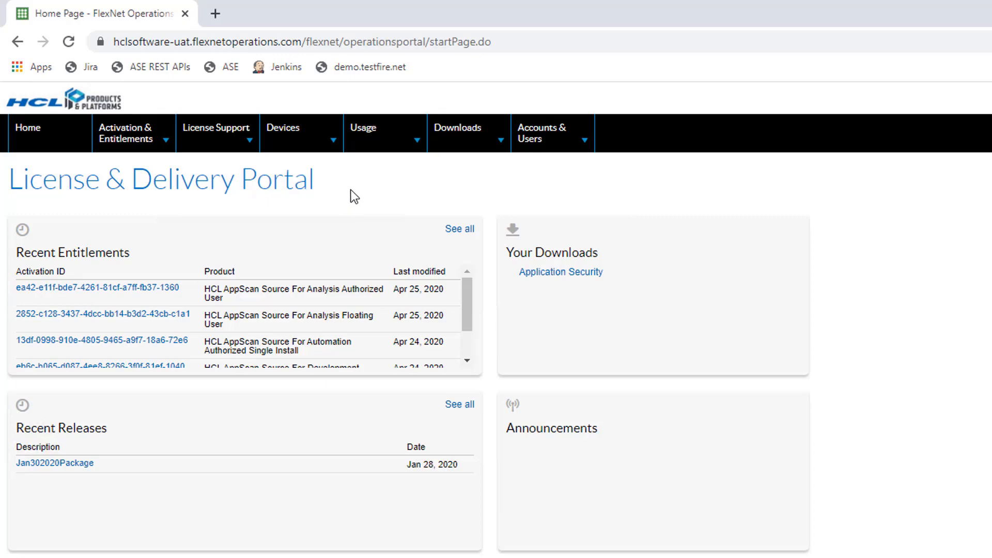
- Start a new device named LLS_test and mark it as running a license server
mouse_move(288, 129)
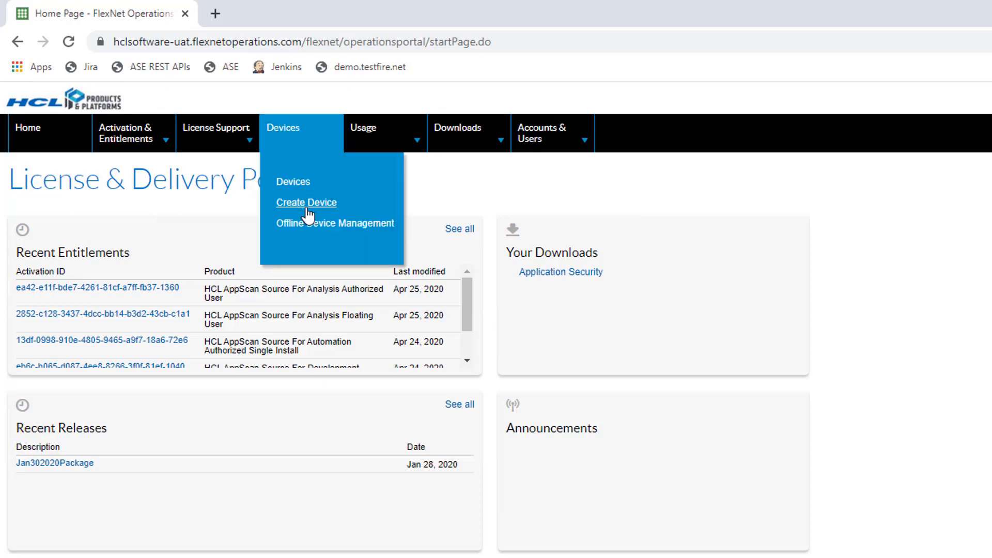
click(307, 207)
click(281, 241)
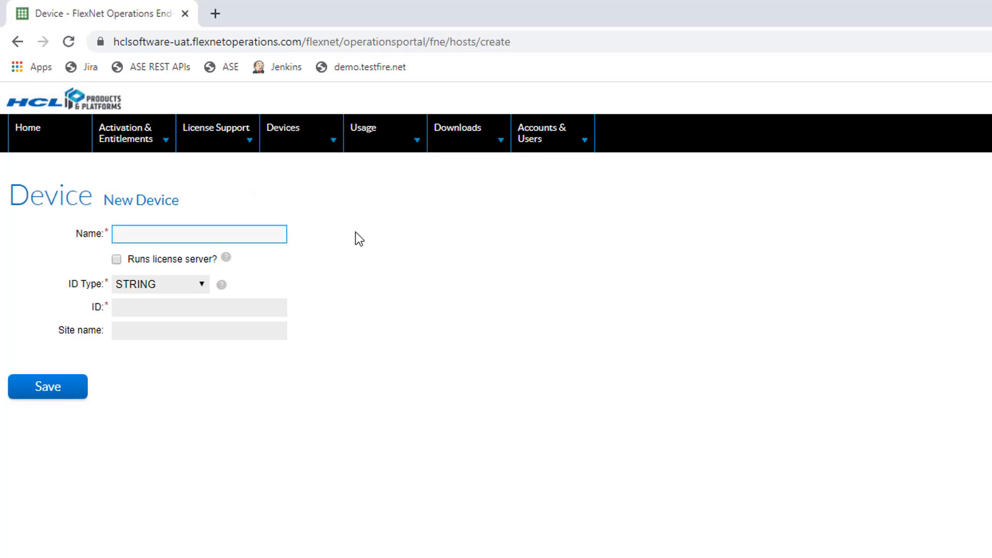
text(LLS_test)
click(136, 260)
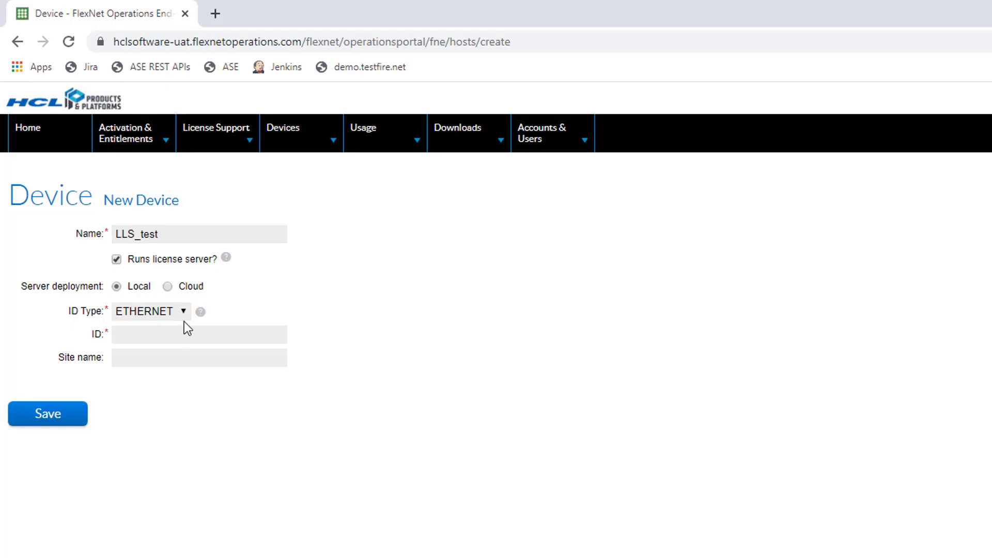
- Enter the device ID DE328222D0EA from the notes and save the device
key(alt+Tab)
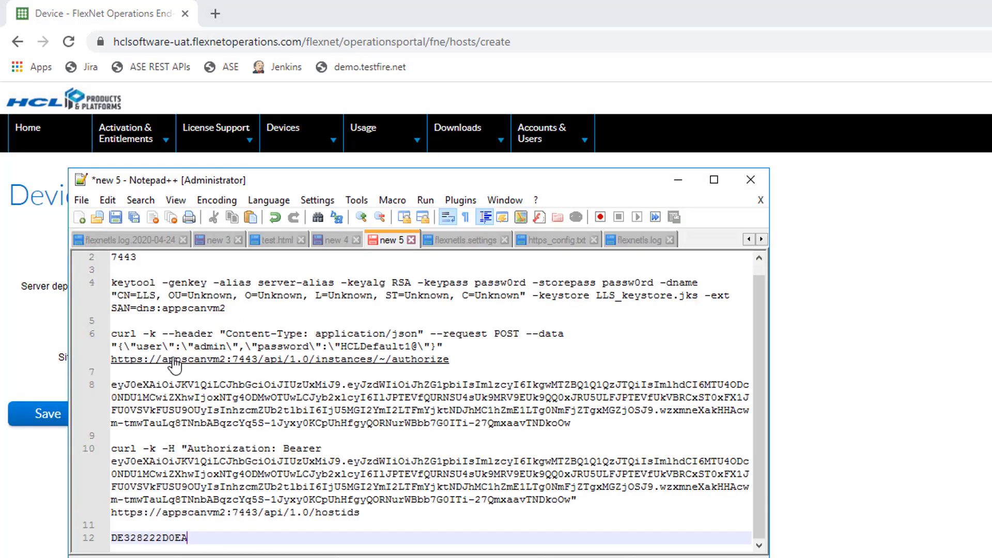
double_click(151, 537)
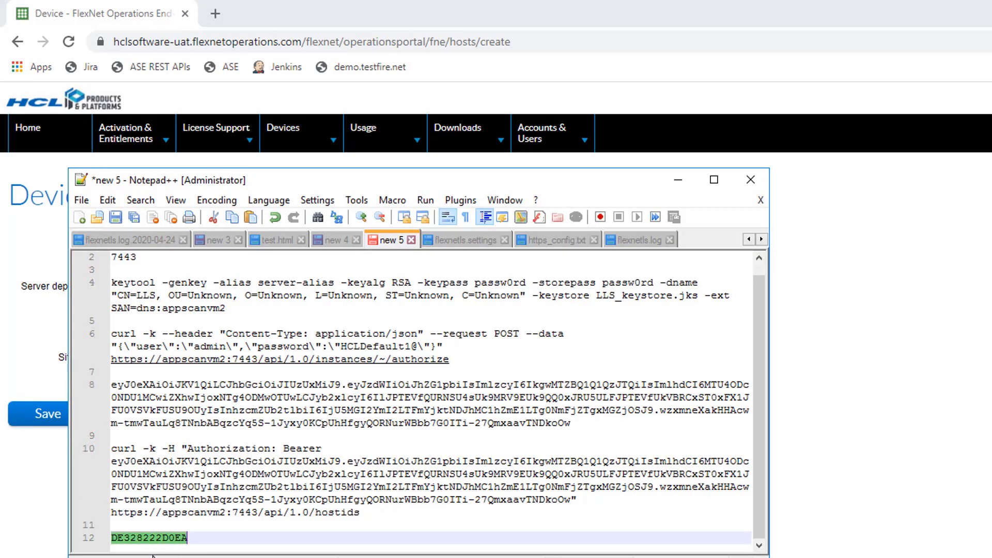
key(alt+Tab)
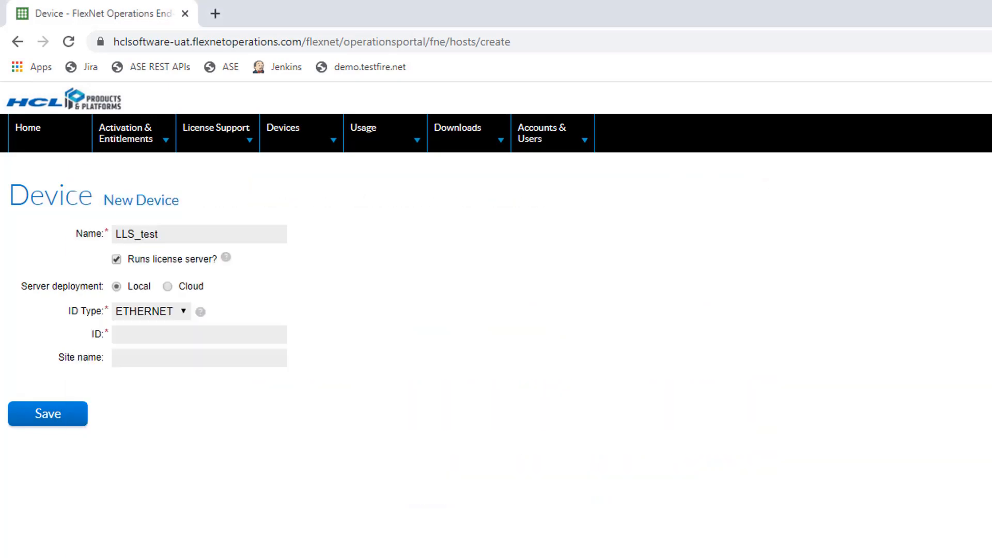
click(151, 337)
key(ctrl+v)
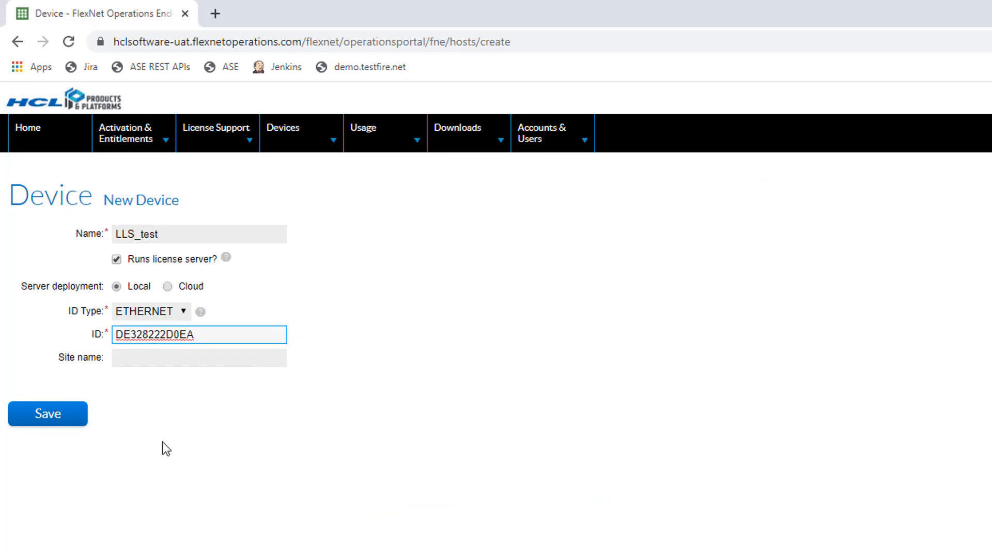
click(164, 443)
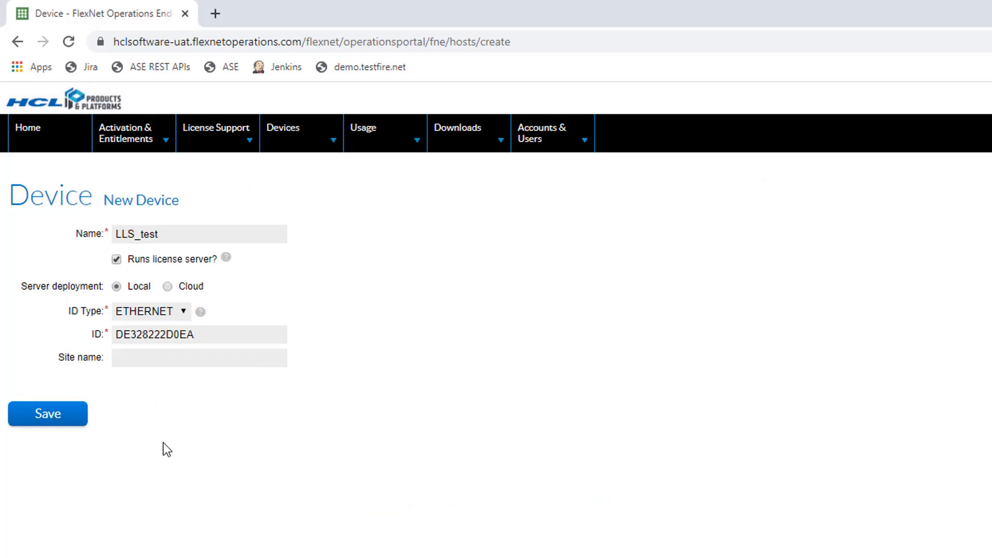
click(78, 421)
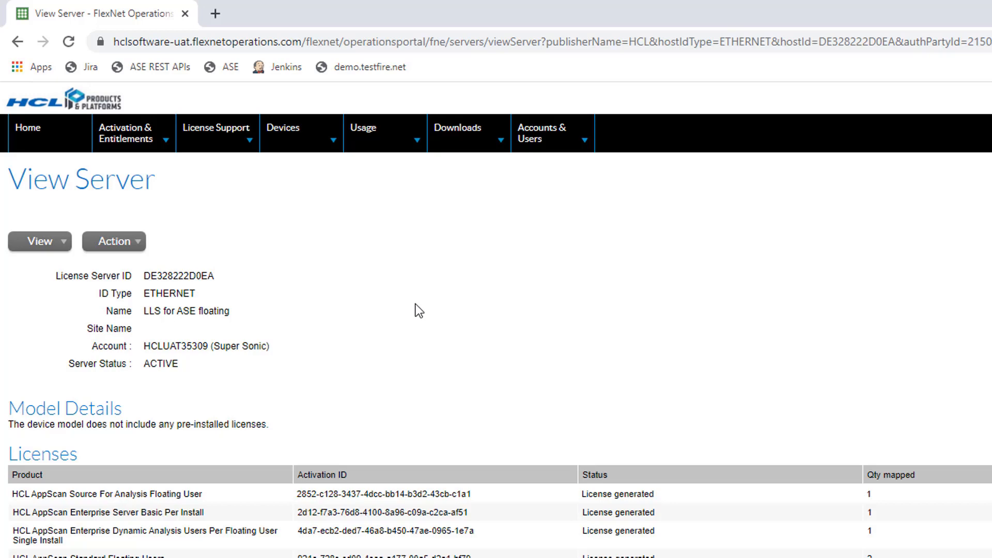
- Map quantity 1 of HCL AppScan Enterprise Server Per Install to this server and save
click(117, 244)
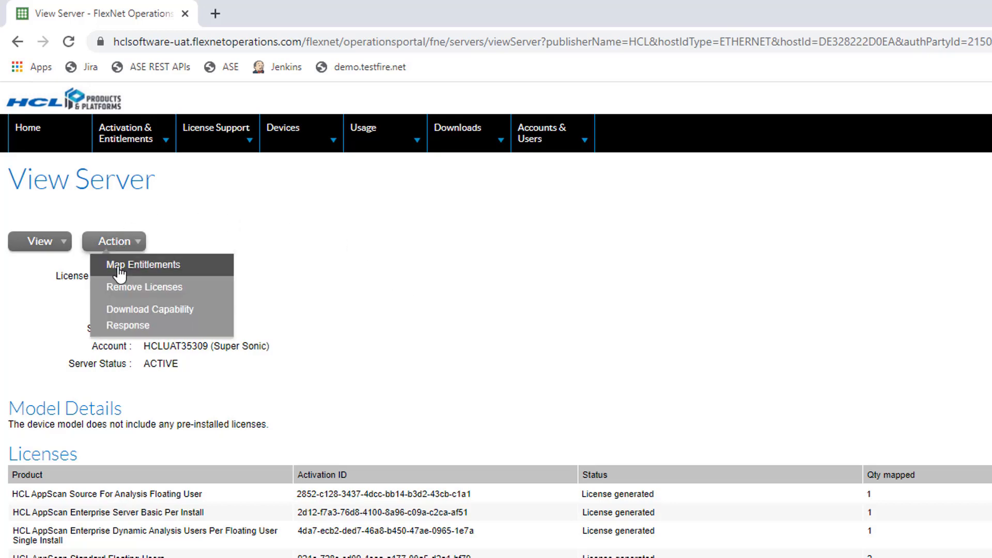
click(119, 266)
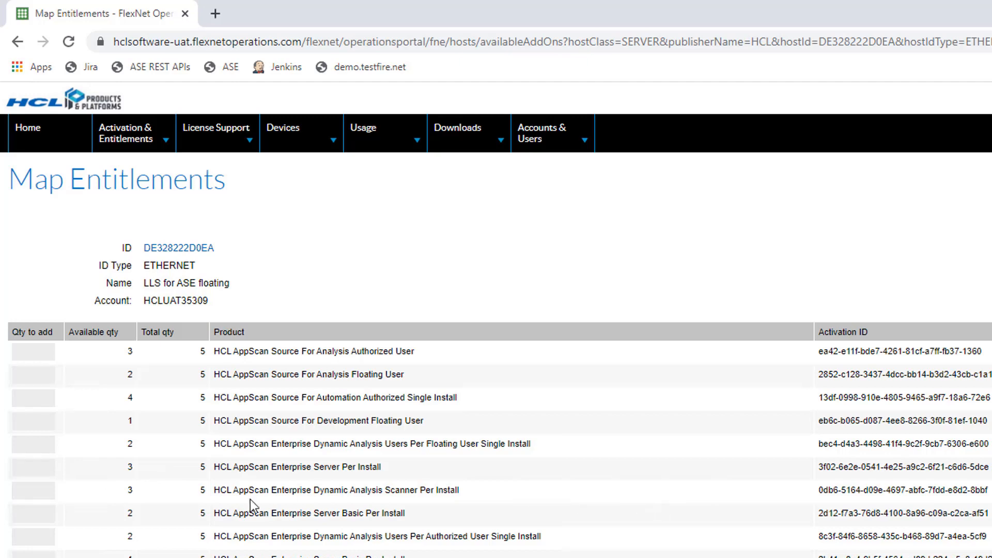
click(25, 469)
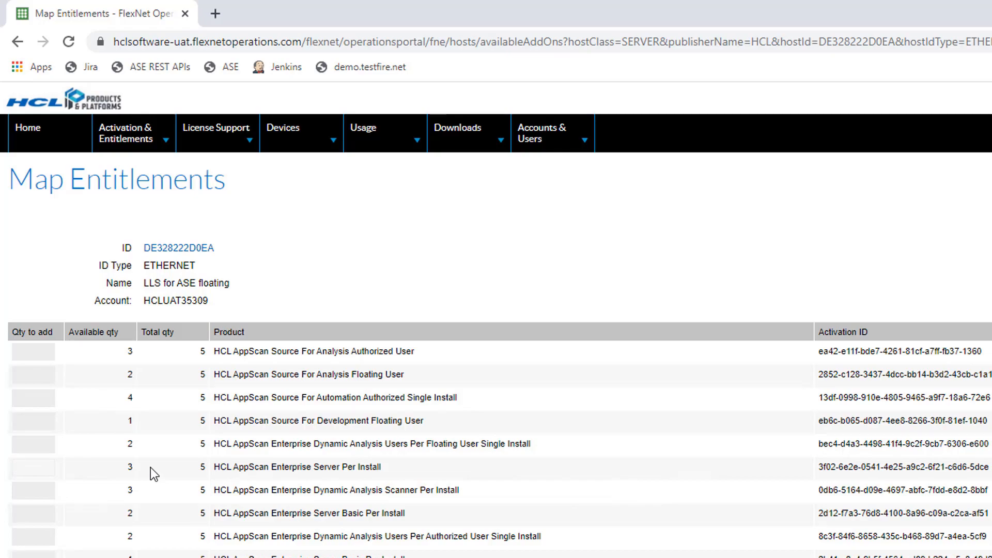
text(1)
scroll(174, 517, down, 10)
scroll(150, 452, down, 10)
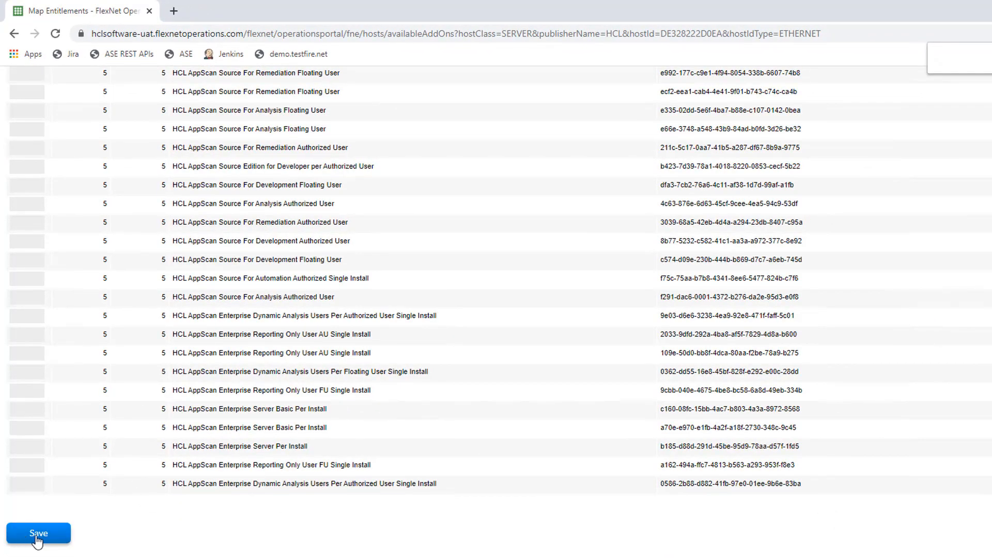
click(37, 538)
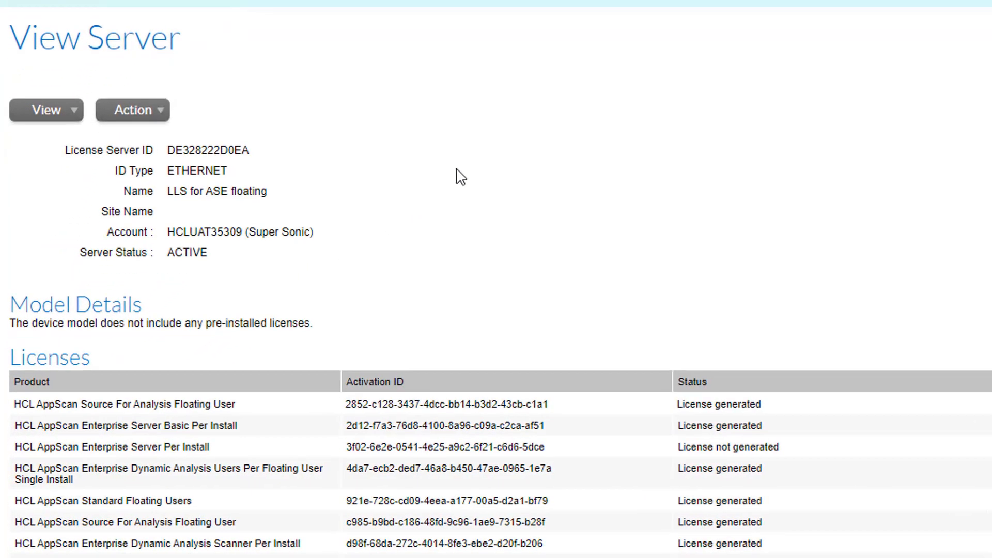
- Download the capability response DE328222D0EA.bin and reveal it in the Downloads folder
click(149, 117)
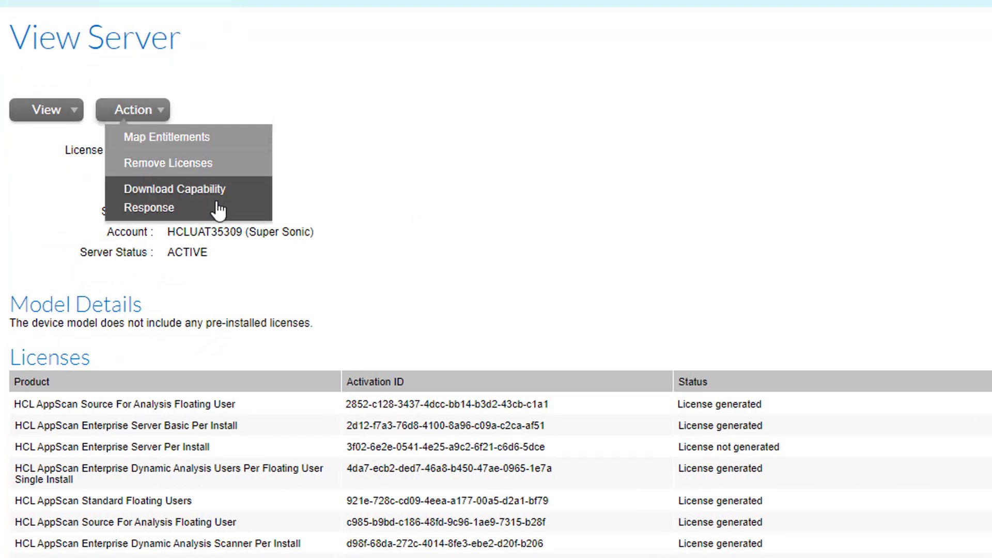
click(266, 219)
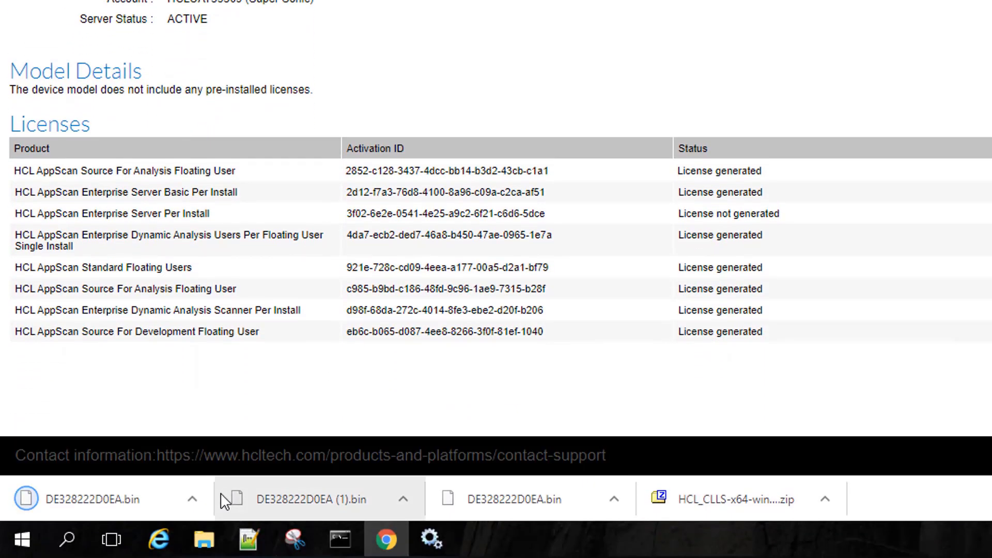
click(184, 497)
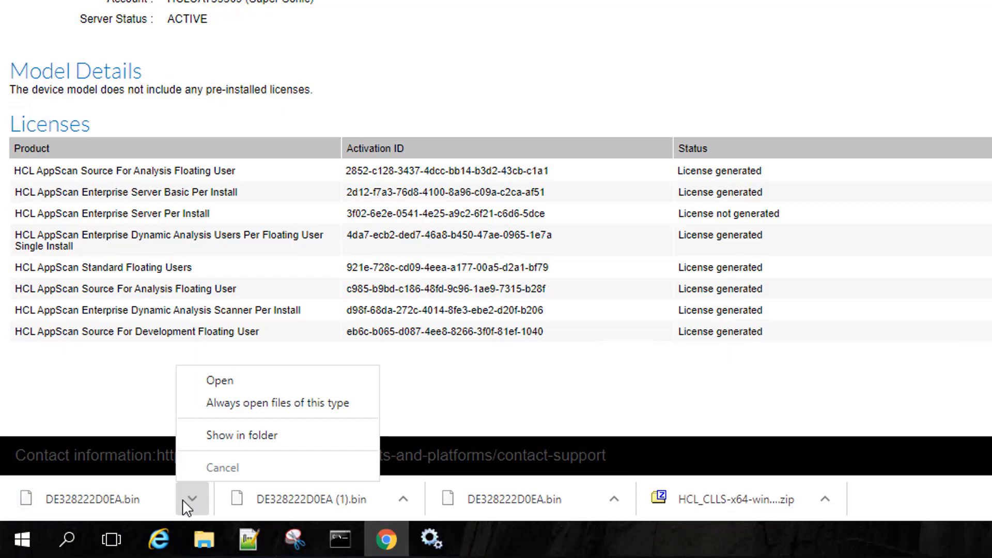
click(271, 438)
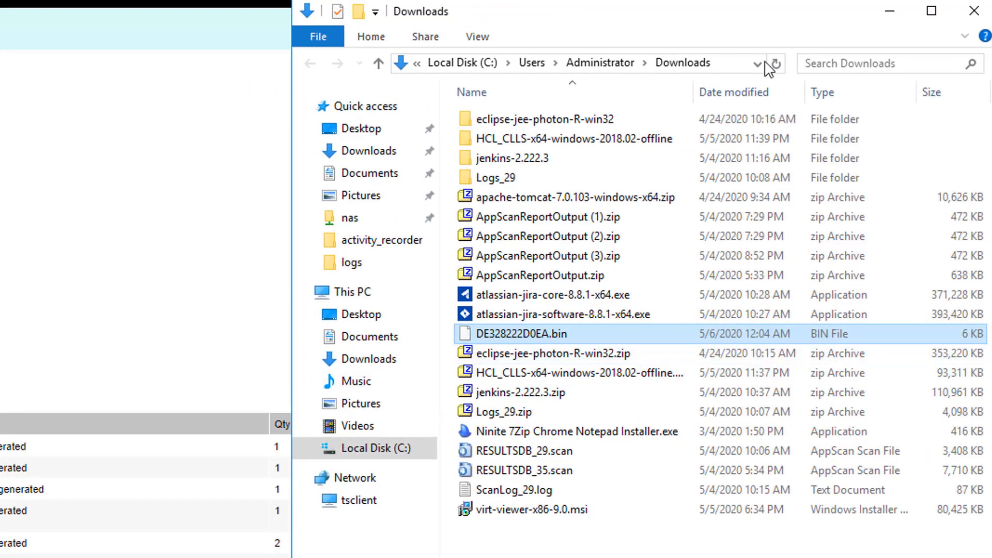
- Paste DE328222D0EA.bin into the HCL_CLLS server folder alongside flexnetls.bat
key(alt+Tab)
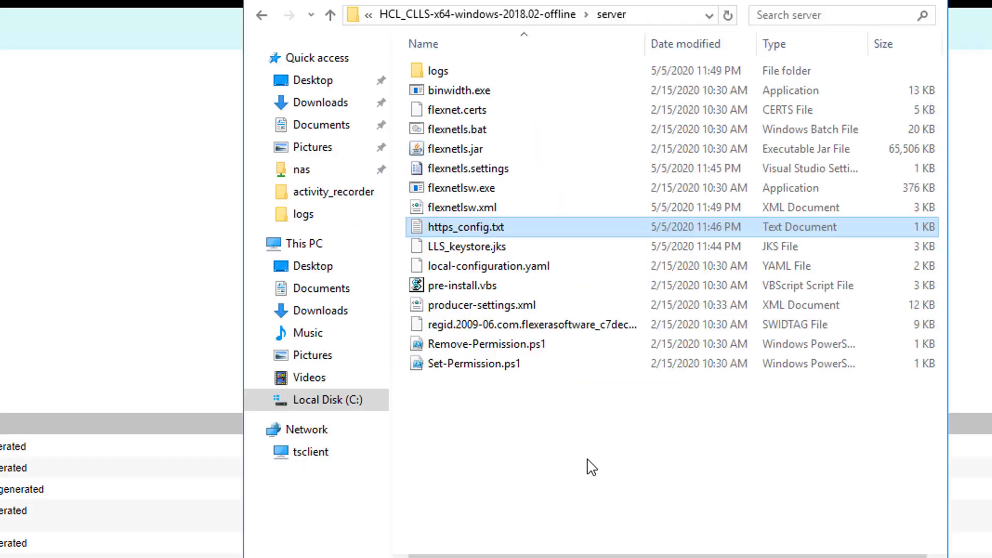
click(719, 439)
key(ctrl+v)
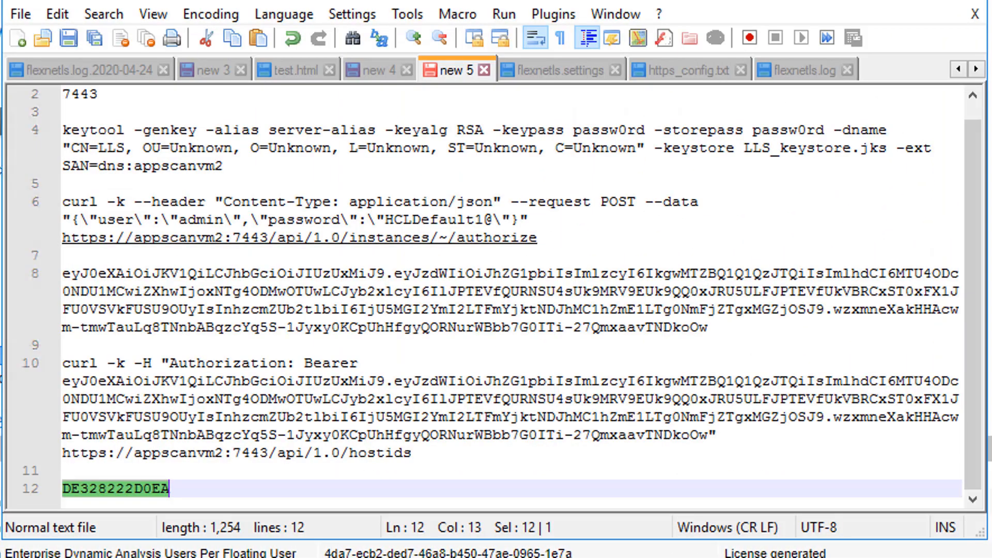
- Paste the capability_response upload curl POST template on line 14, below the host ID line
click(226, 488)
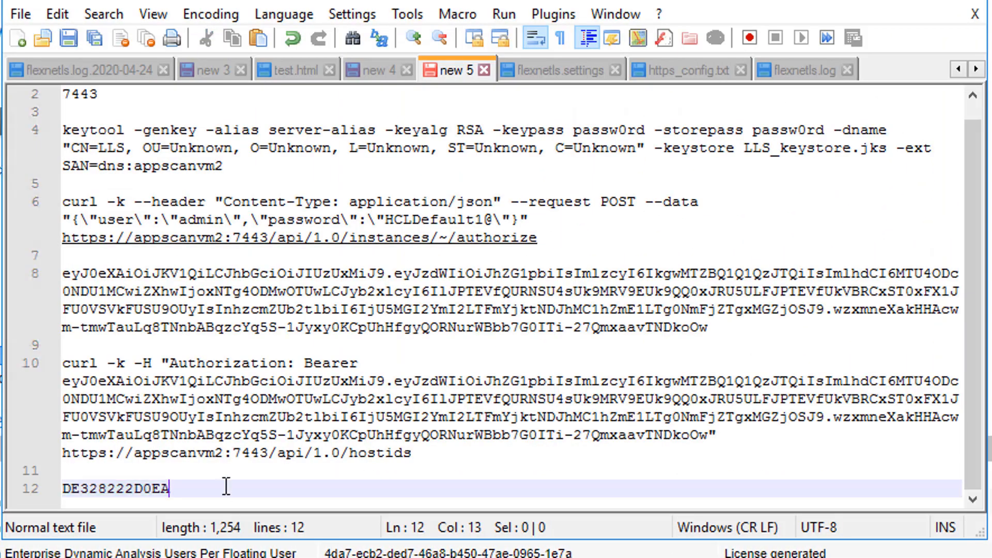
key(ctrl+v)
scroll(226, 487, down, 1)
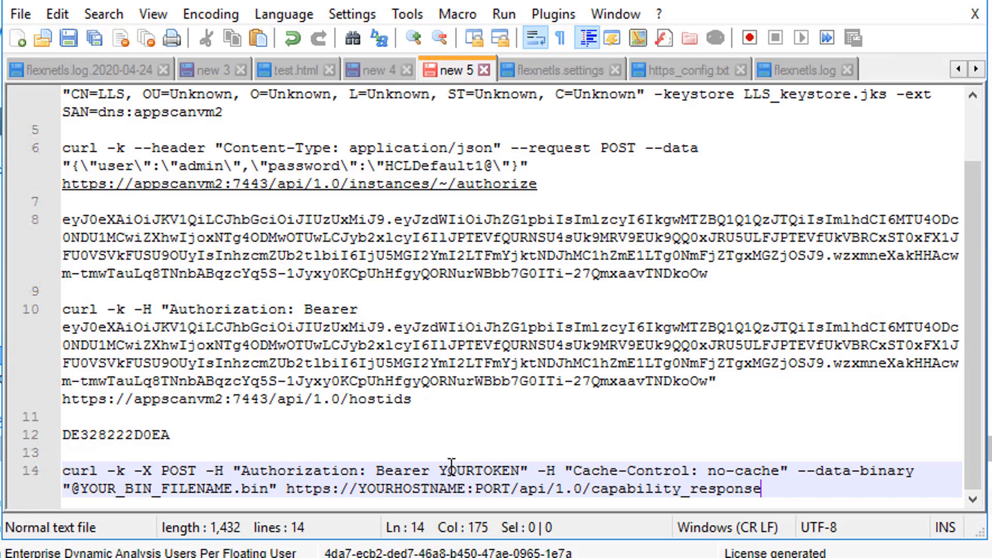
- Replace the YOURTOKEN placeholder with the Bearer access token copied from line 8
double_click(207, 238)
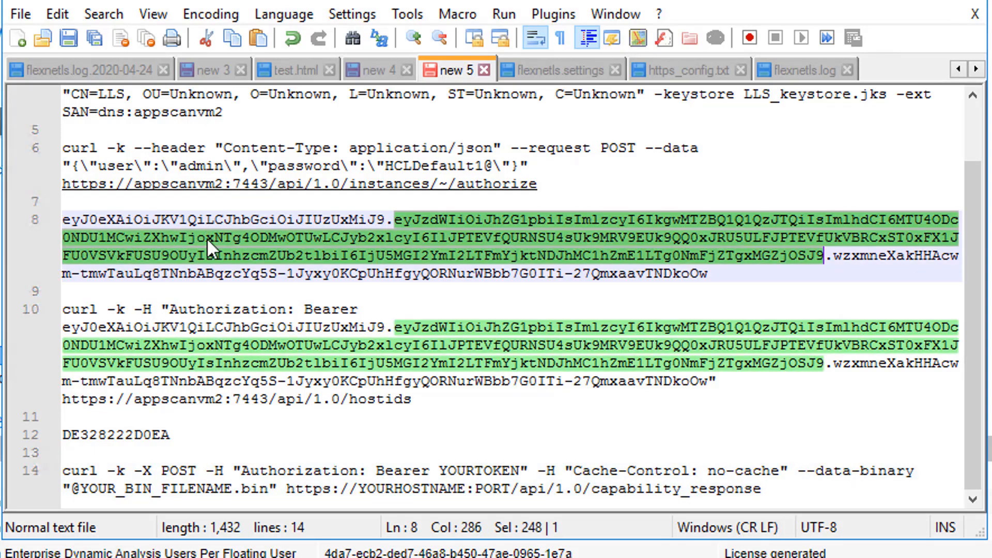
click(207, 238)
drag(709, 274, 55, 219)
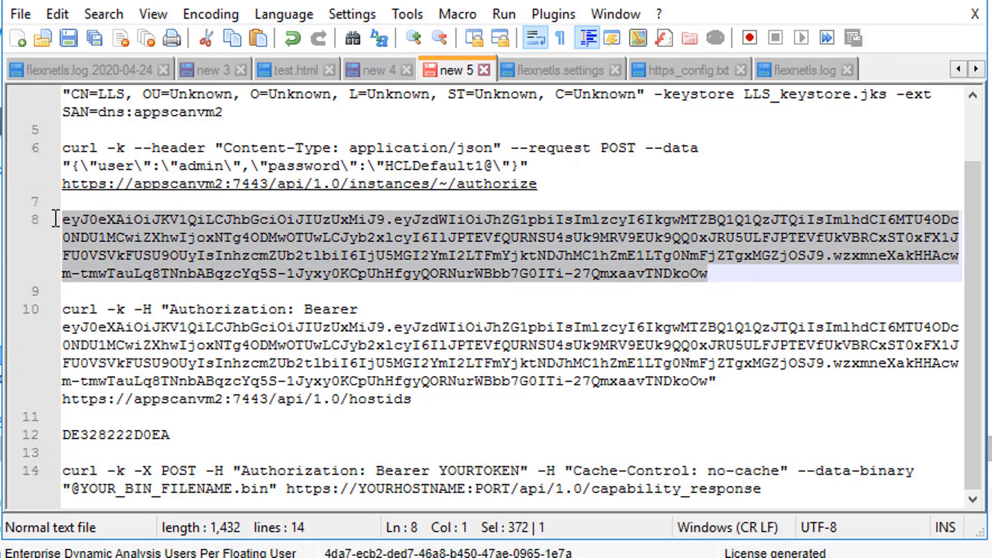
key(ctrl+c)
double_click(482, 470)
key(ctrl+v)
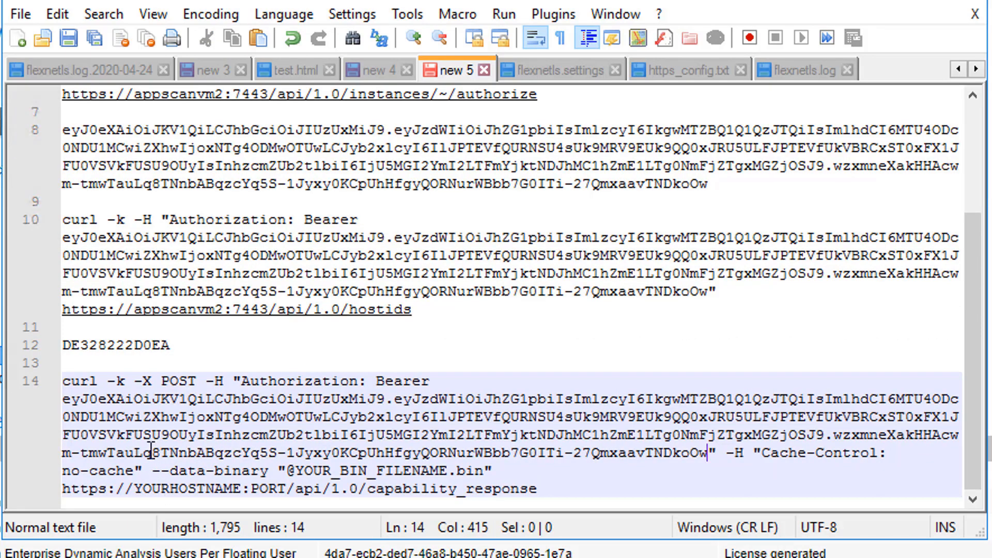
scroll(179, 257, up, 3)
- Replace YOURHOSTNAME and PORT with appscanvm2 and 7443 from lines 1 and 2
double_click(95, 95)
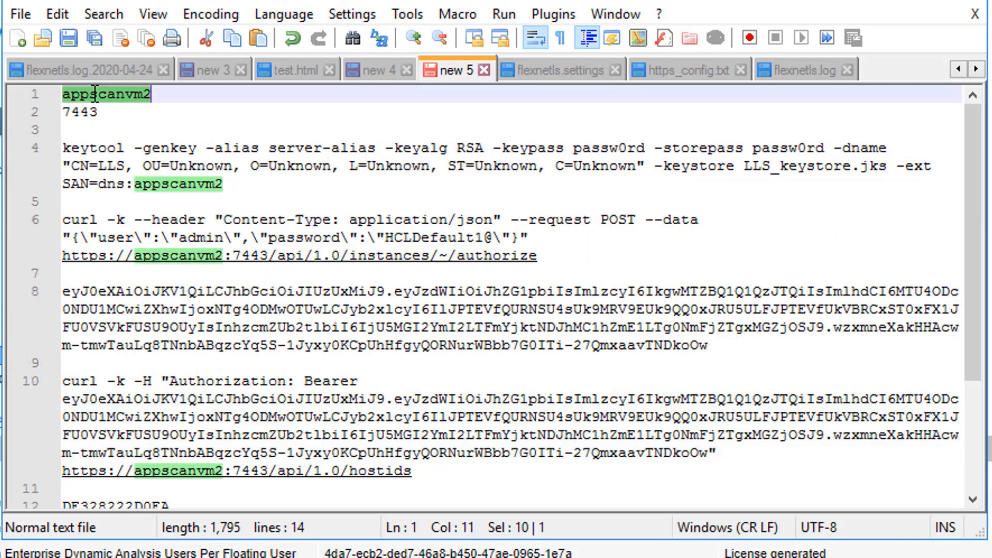
scroll(385, 395, down, 3)
double_click(179, 487)
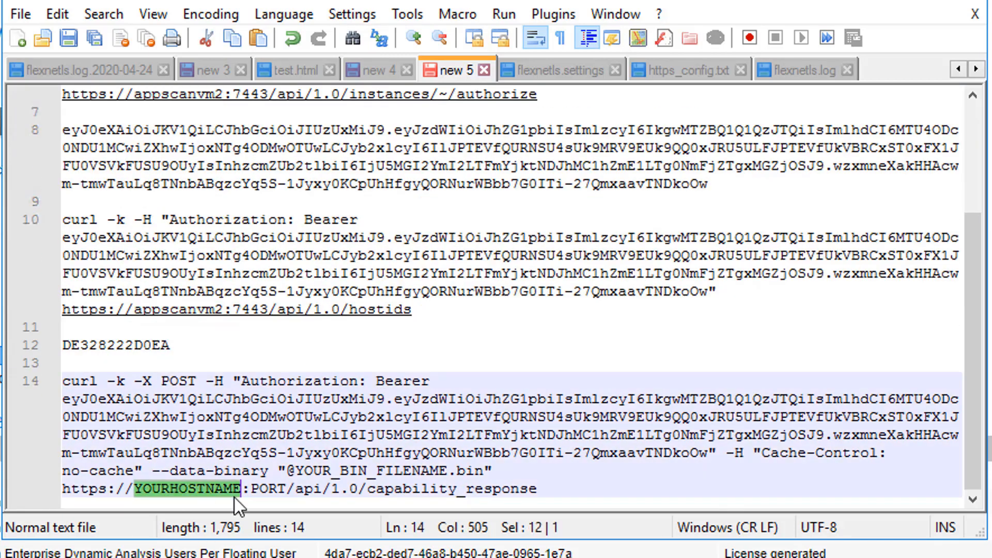
key(ctrl+v)
scroll(46, 104, up, 3)
double_click(80, 111)
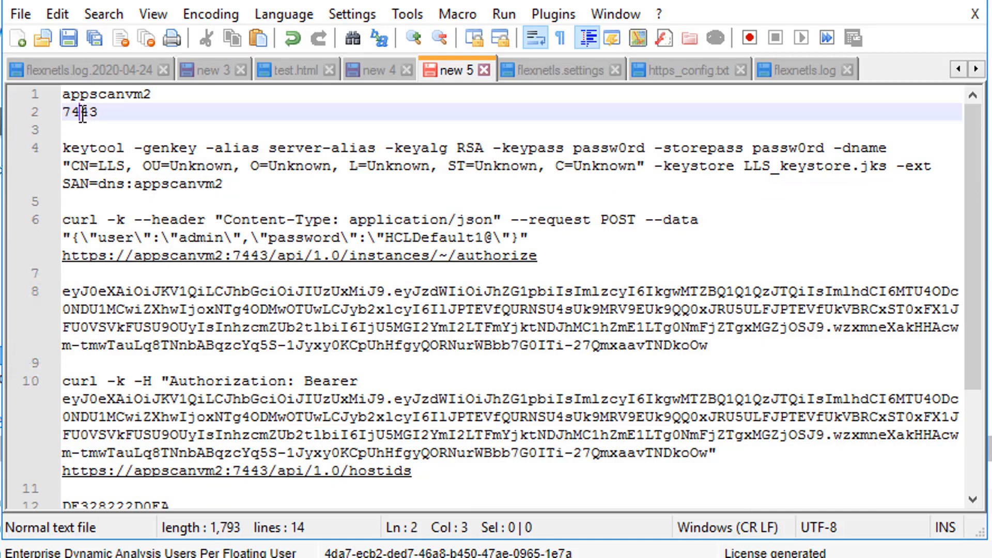
scroll(228, 197, down, 3)
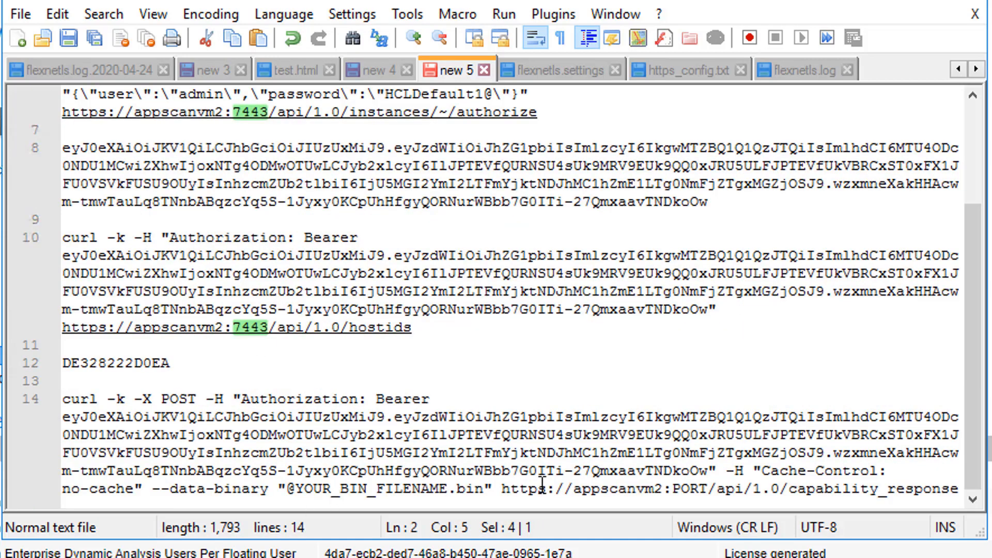
double_click(687, 487)
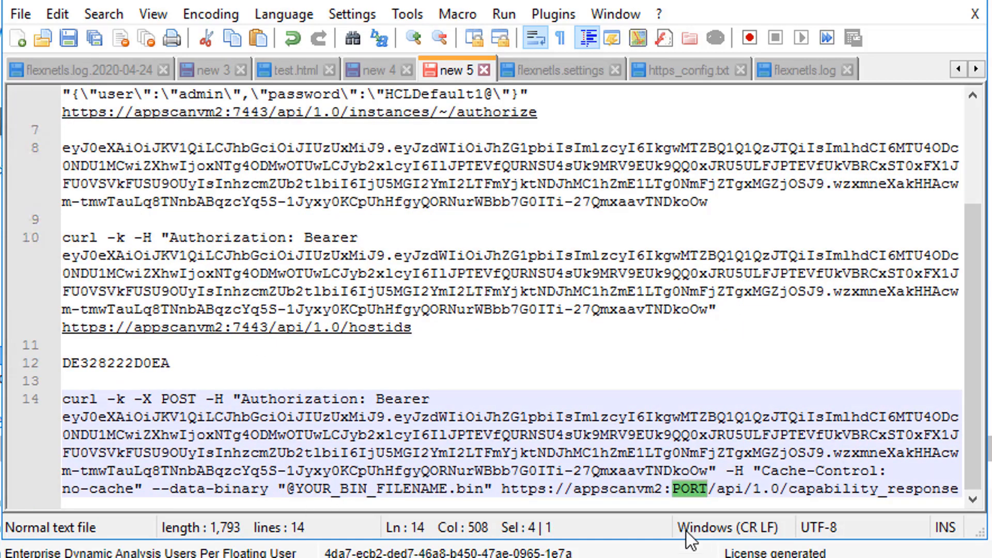
key(ctrl+v)
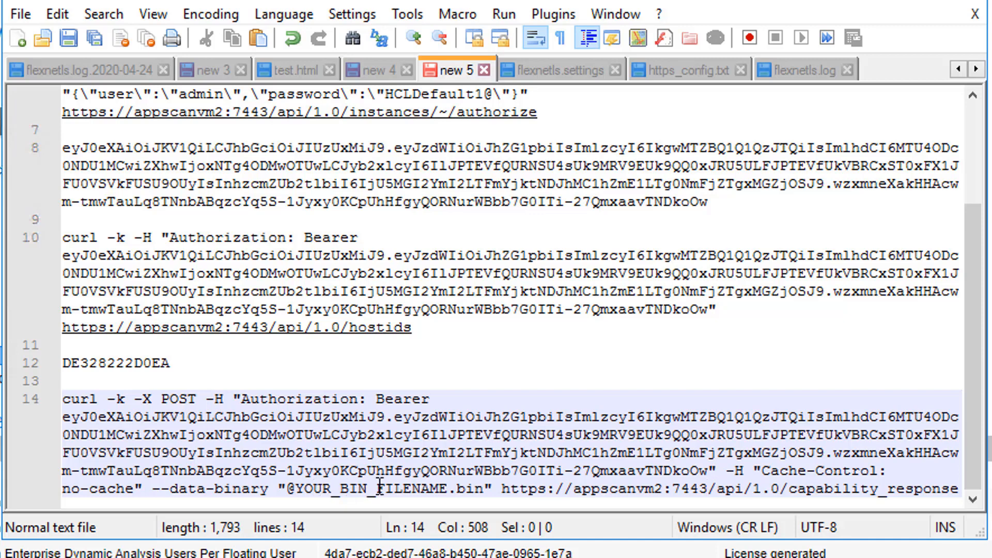
- Paste the host ID DE328222D0EA from line 12 over the YOUR_BIN_FILENAME placeholder
double_click(415, 489)
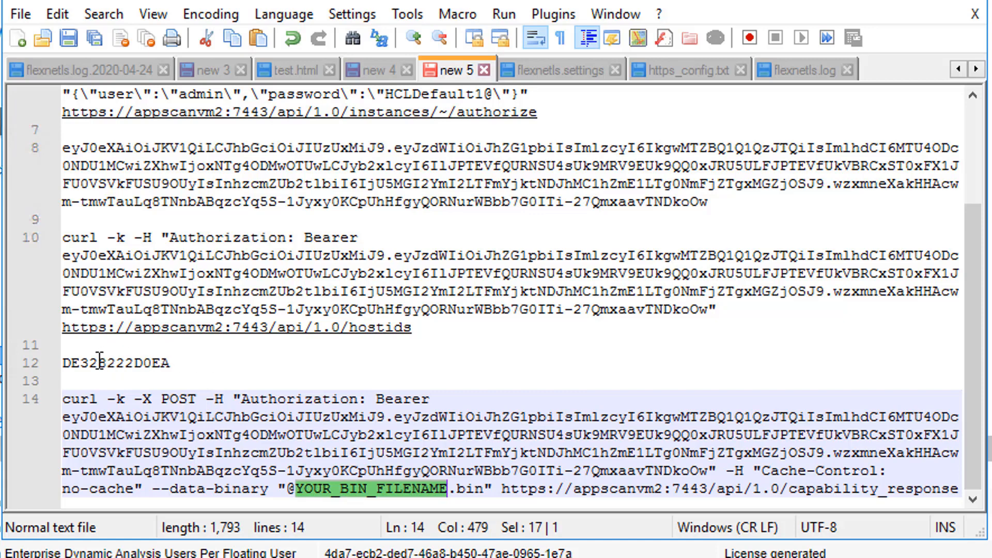
drag(63, 362, 215, 362)
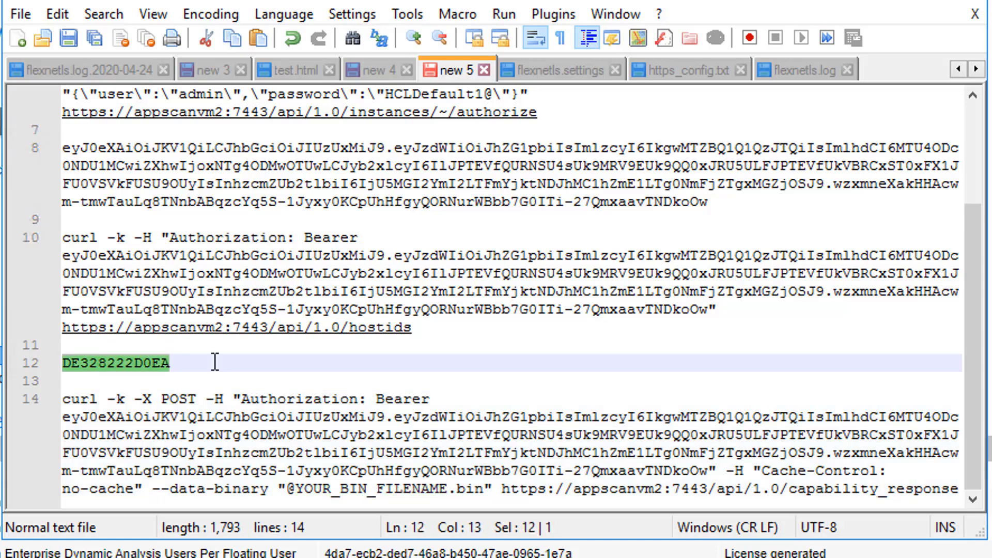
double_click(350, 489)
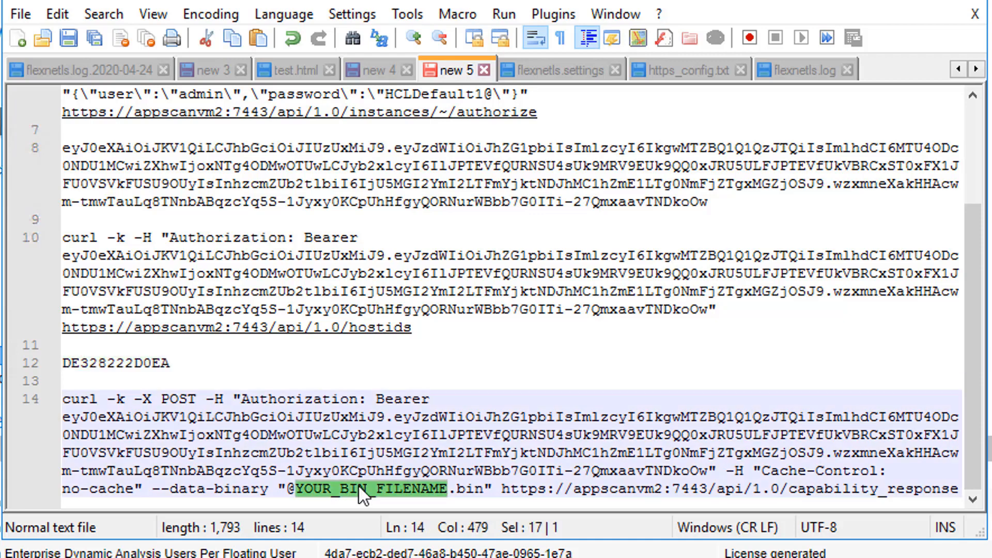
key(ctrl+v)
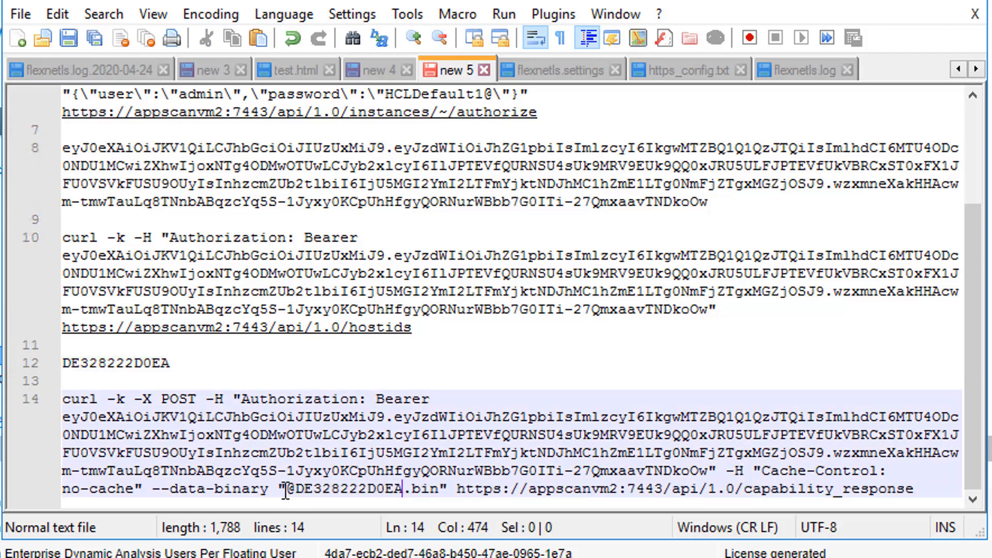
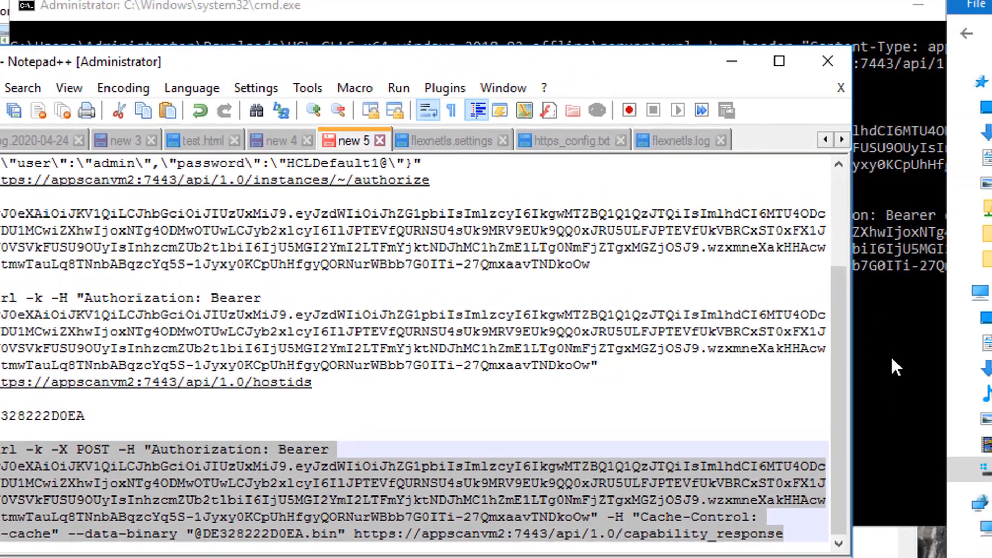
- Run the pasted curl POST that uploads DE328222D0EA.bin as the capability response
click(891, 356)
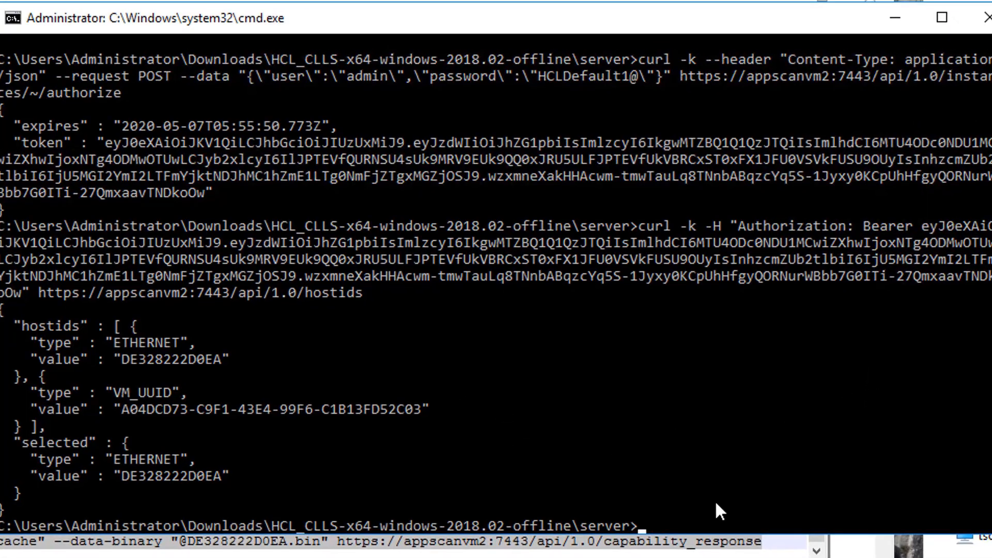
right_click(702, 509)
key(Return)
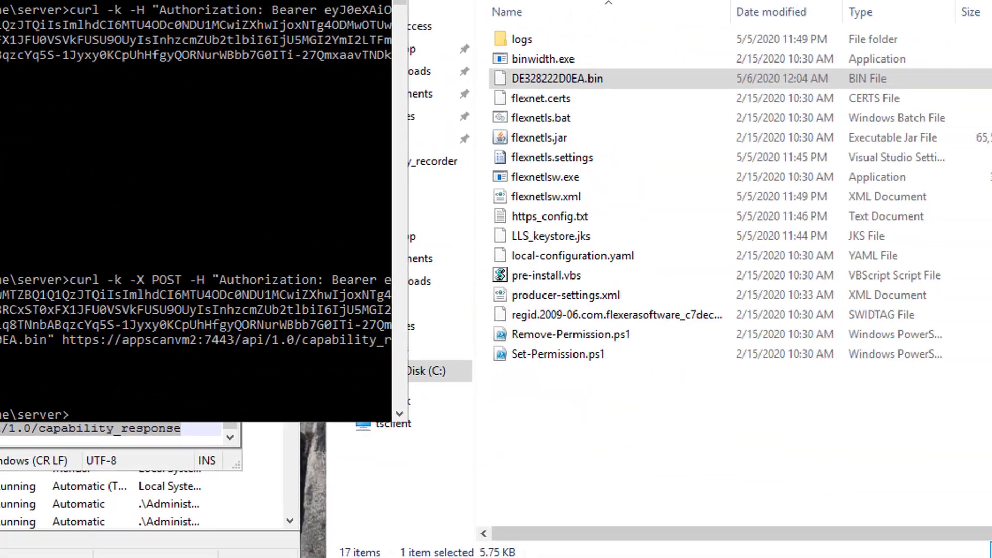
- Open flexnetls.log from the logs folder in Notepad++ and reload its new contents
click(200, 514)
click(543, 407)
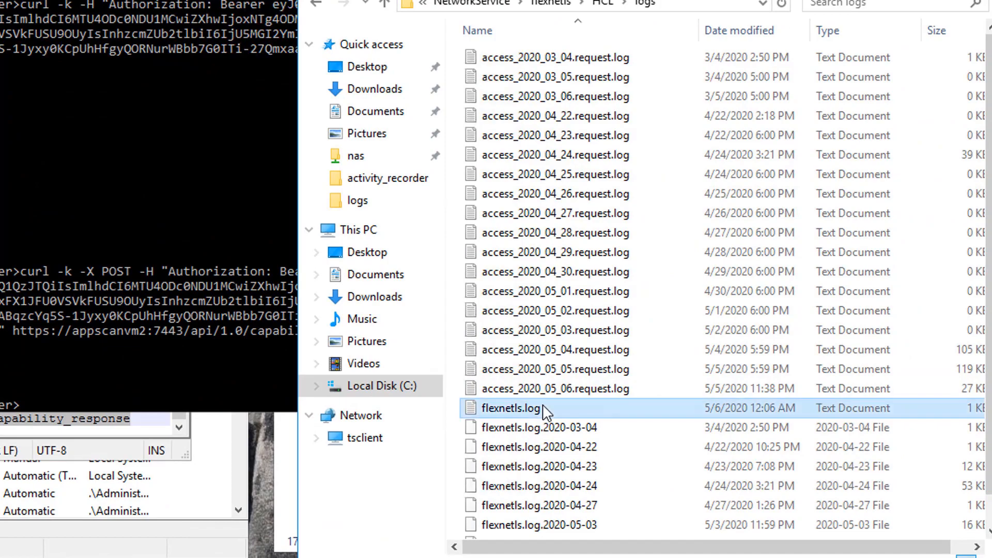
right_click(568, 407)
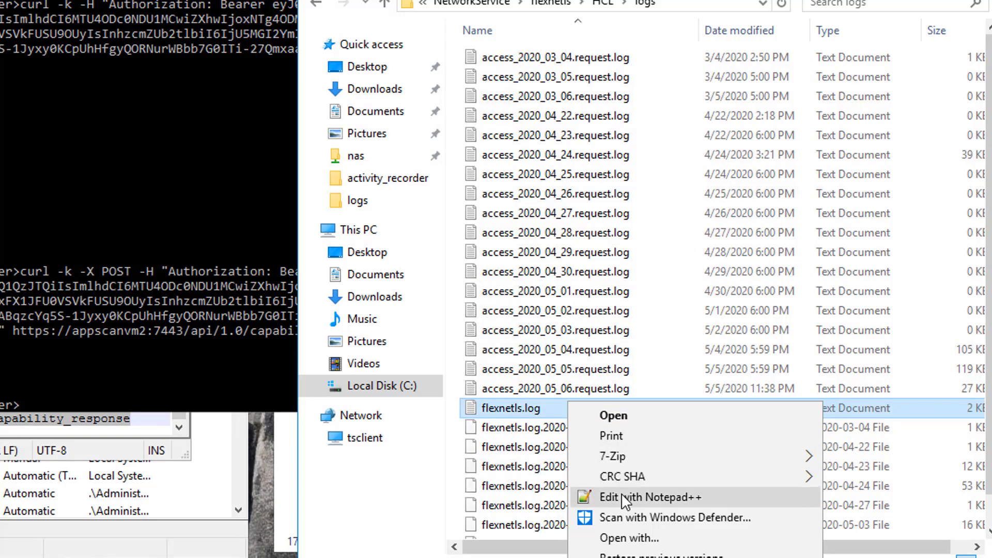
click(623, 494)
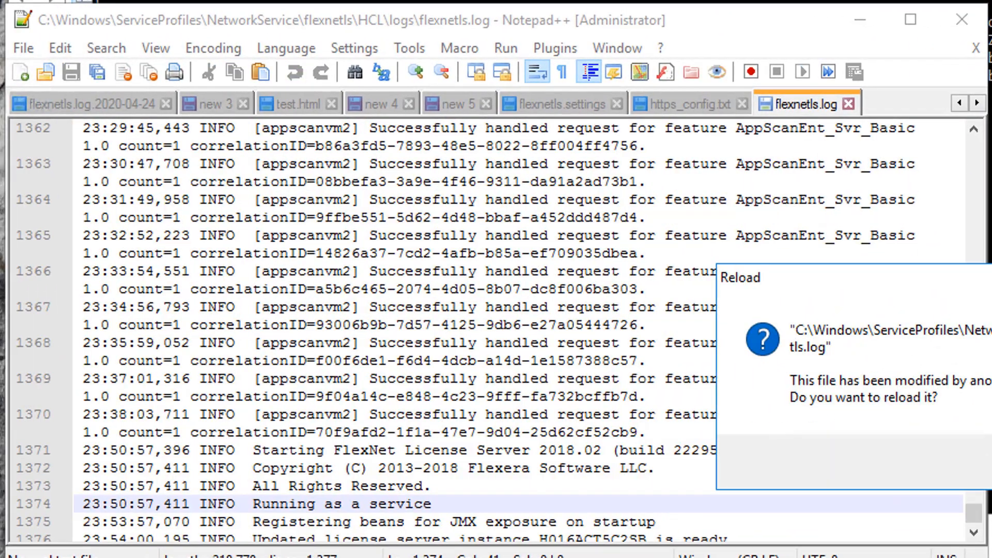
key(Return)
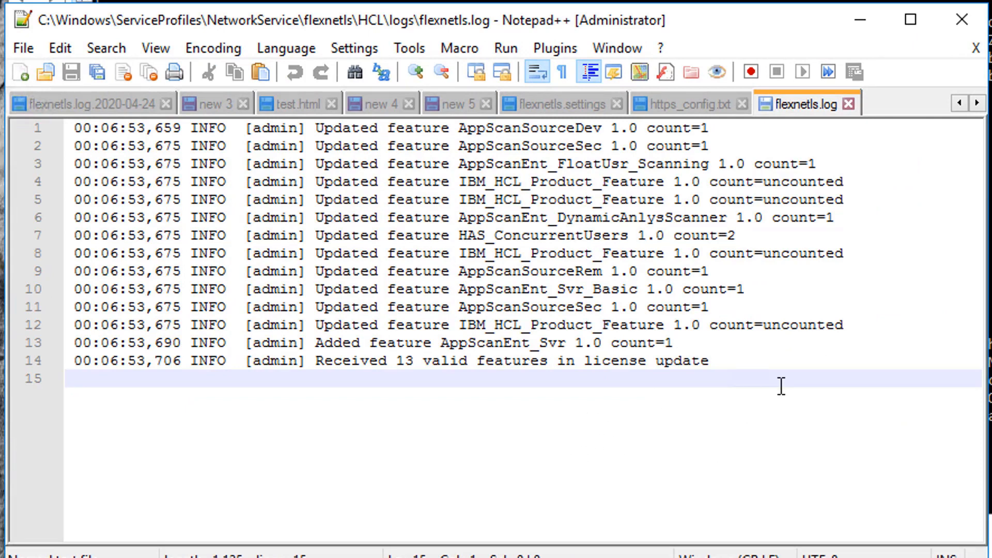
- Review the feature entries on lines 3–14, including the Added AppScanEnt_Svr entry on line 13
click(739, 346)
click(740, 358)
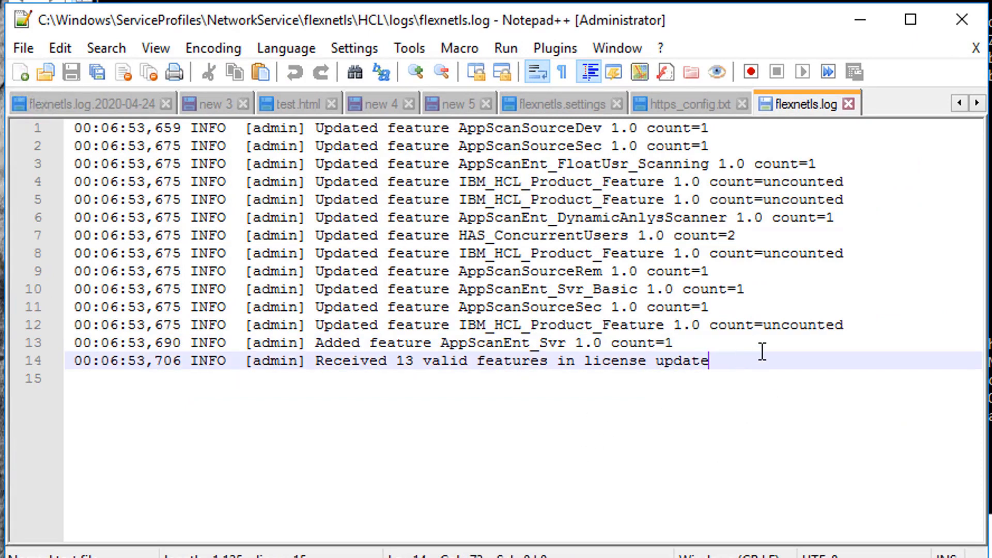
drag(716, 359, 459, 163)
click(441, 146)
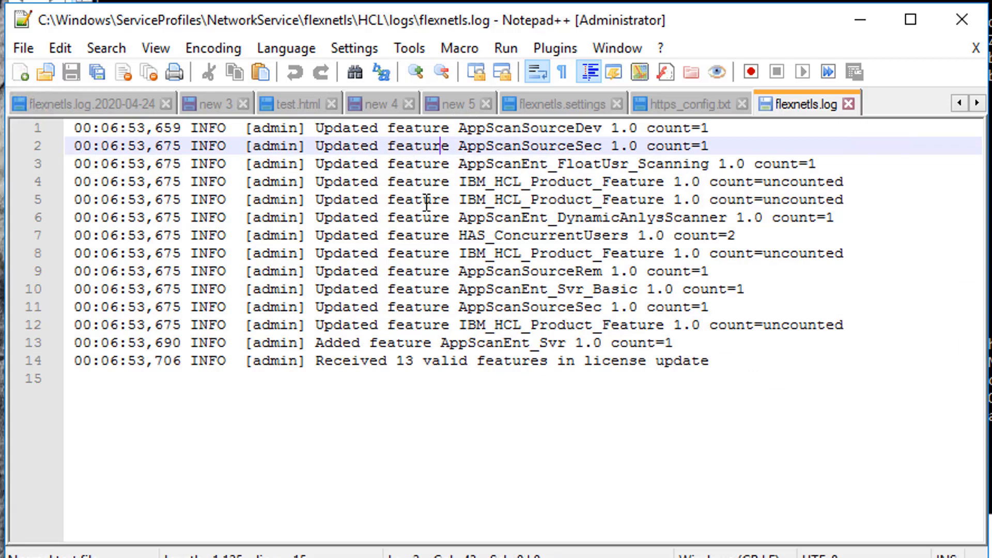
drag(324, 342, 735, 339)
click(734, 340)
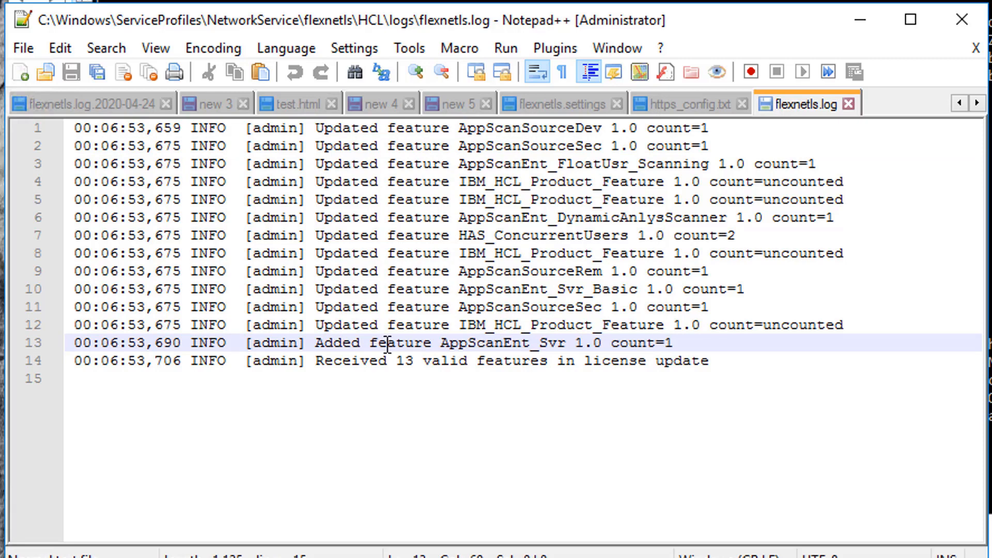
click(315, 342)
drag(317, 343, 486, 343)
click(517, 343)
double_click(517, 343)
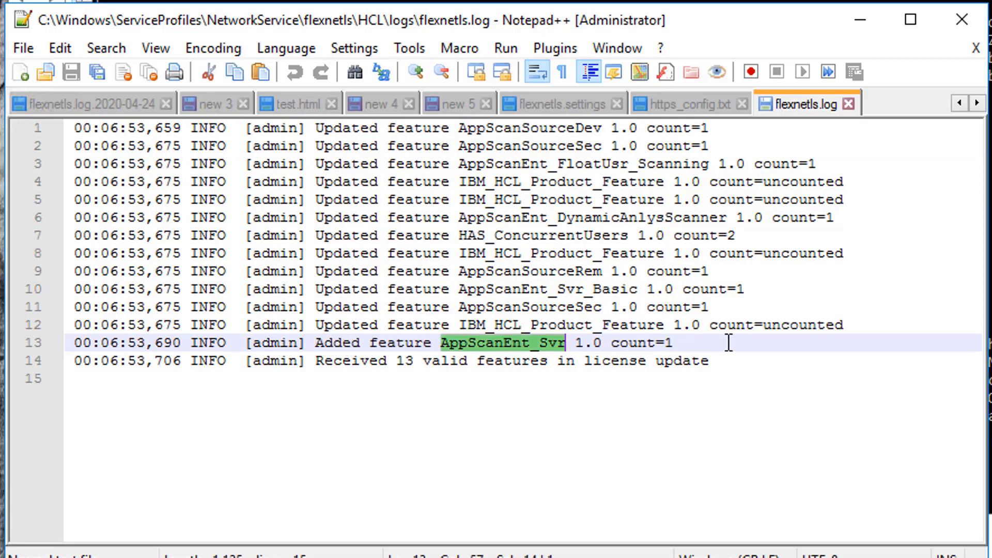
click(758, 342)
click(866, 322)
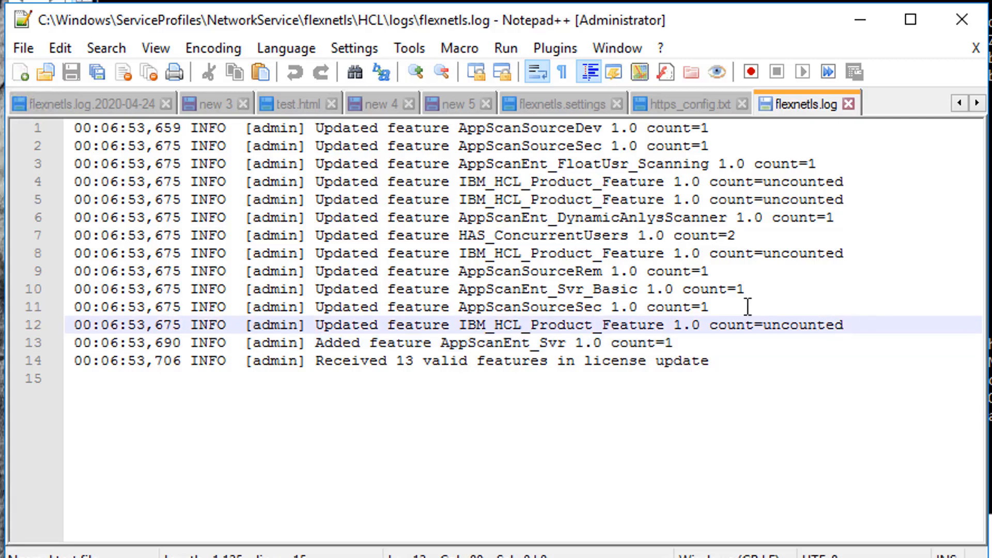
- Check the Updated entries and the count of 13 valid features, then return to the new 5 notes
double_click(338, 132)
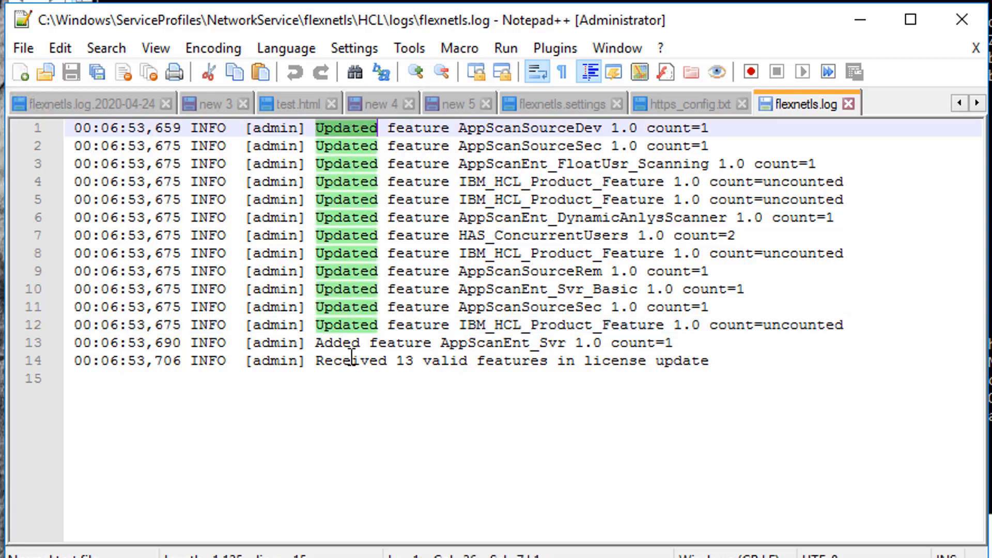
click(334, 327)
click(893, 381)
click(900, 360)
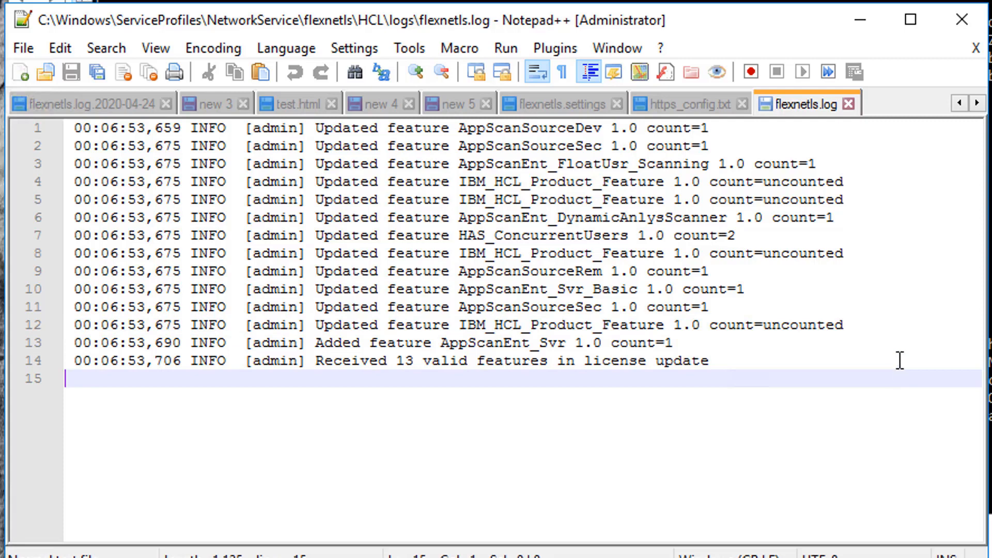
double_click(407, 360)
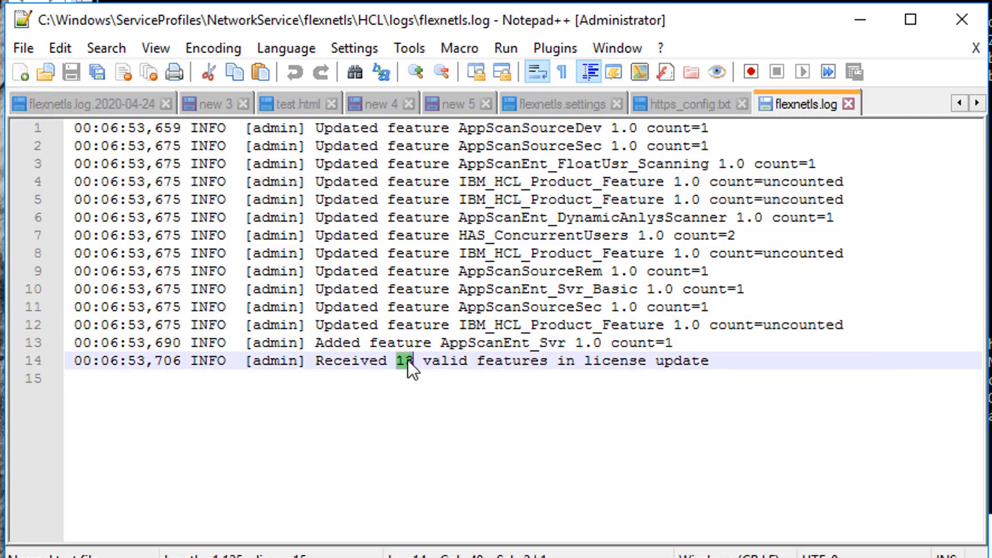
click(835, 356)
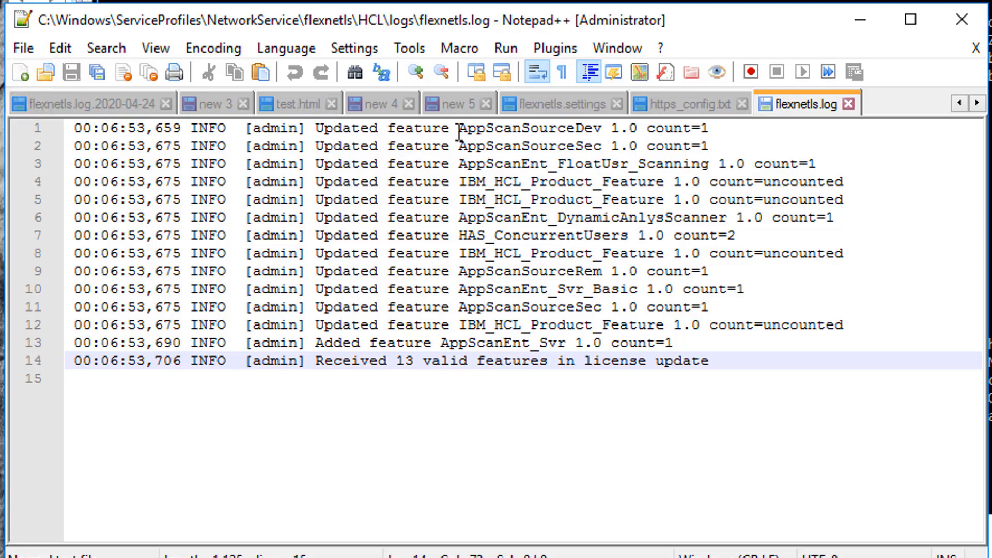
click(455, 105)
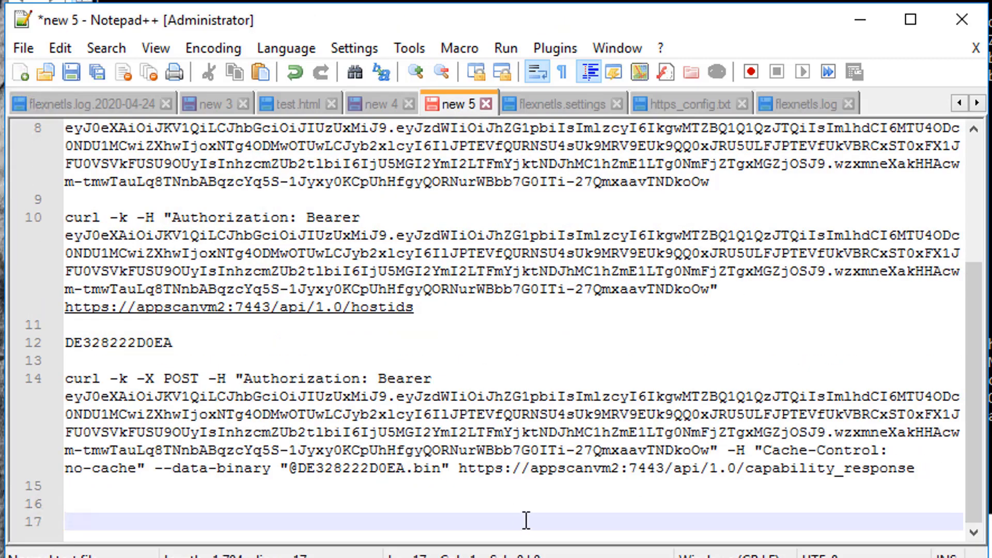
- Paste the flexnetlsadmin verbose command on line 16 and replace YOURHOSTNAME with appscanvm2
click(270, 509)
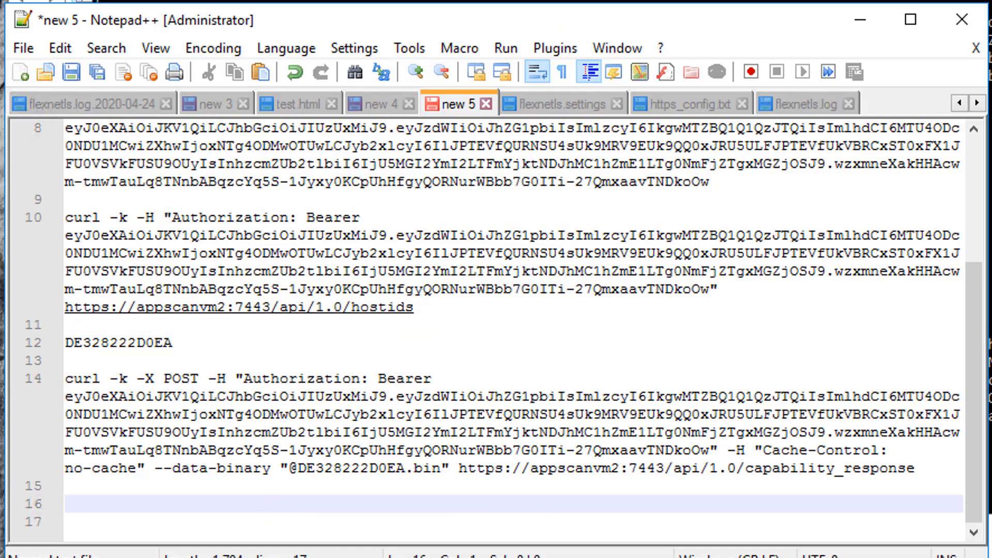
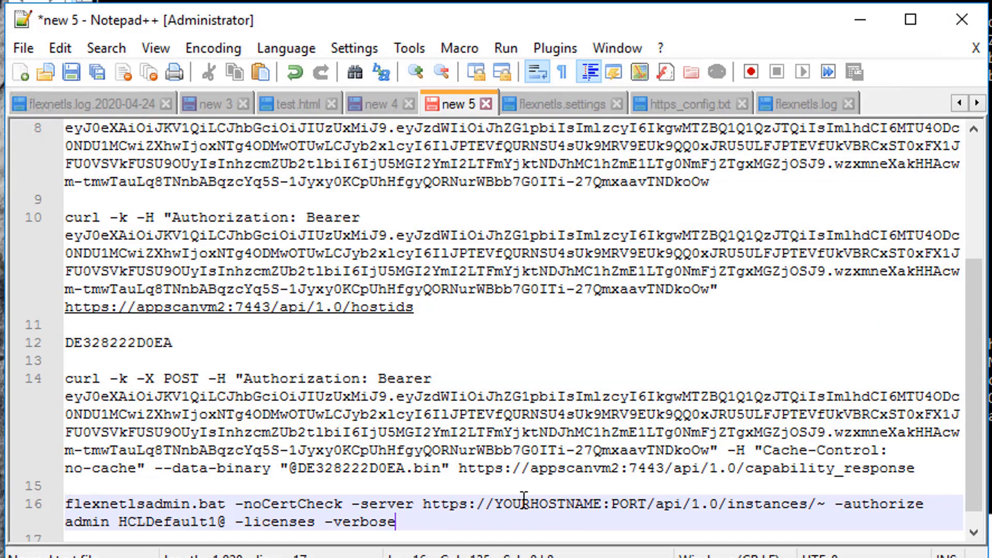
click(522, 501)
double_click(522, 503)
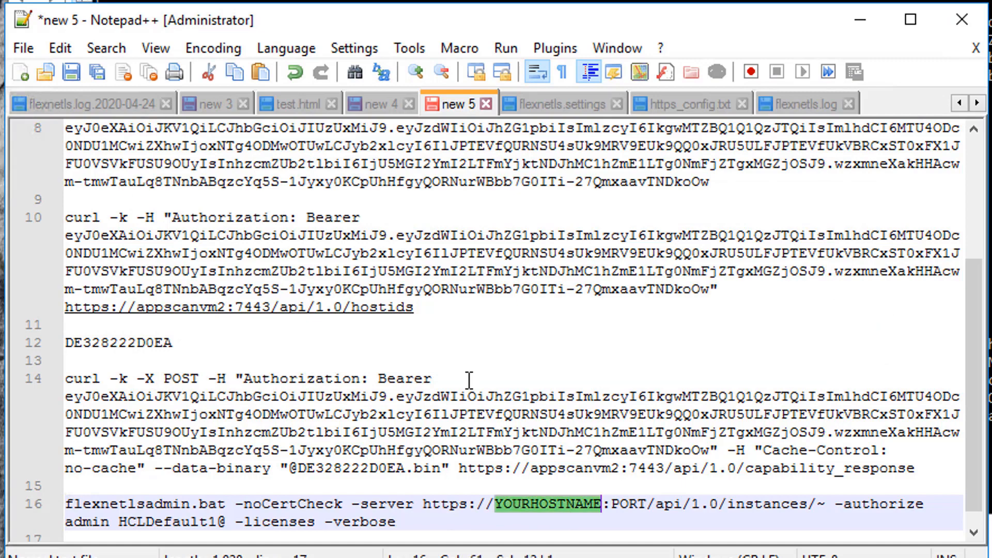
scroll(274, 362, up, 4)
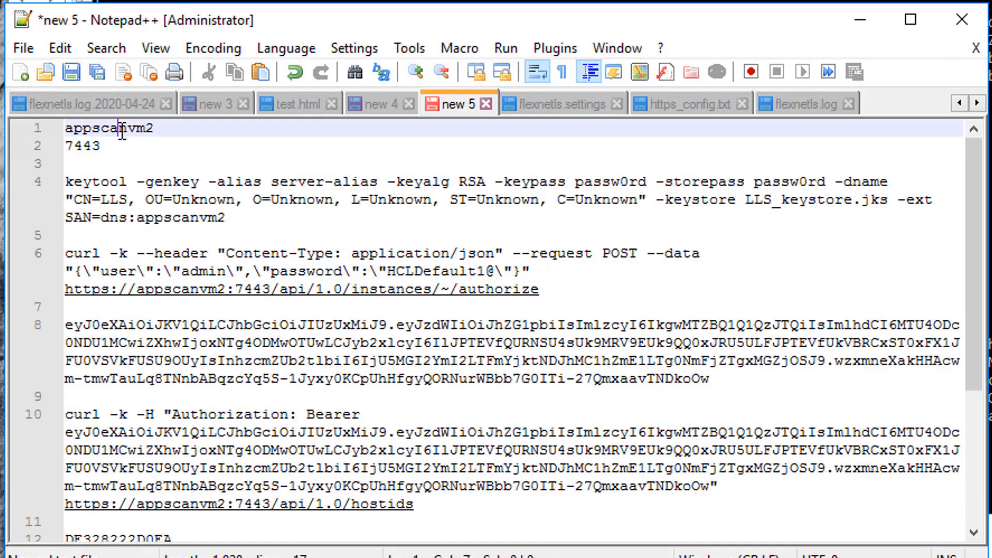
double_click(124, 129)
key(ctrl+c)
scroll(535, 439, down, 4)
click(556, 487)
double_click(556, 487)
key(ctrl+v)
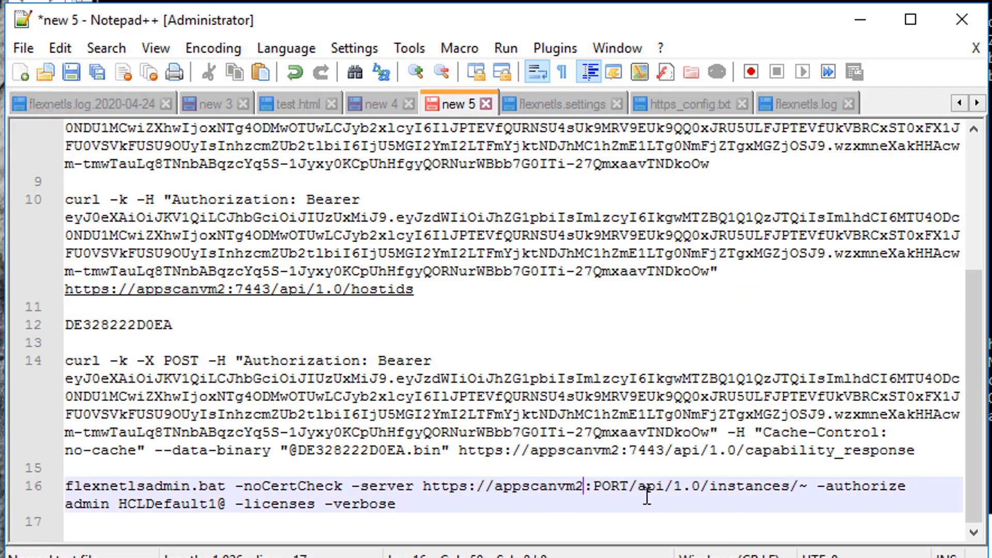
- Replace PORT with 7443 and select the finished line 16 command
double_click(601, 487)
scroll(153, 129, up, 4)
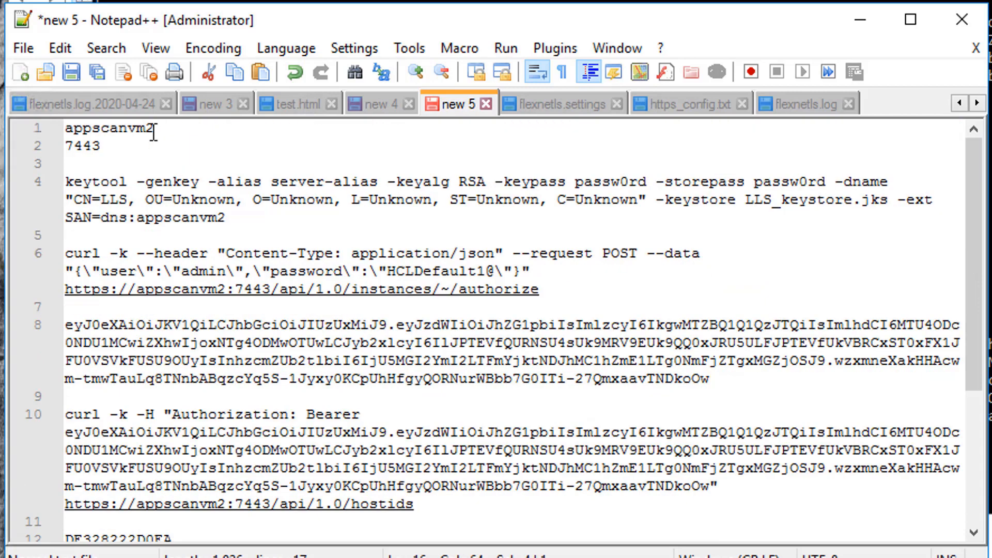
double_click(95, 146)
key(ctrl+c)
scroll(556, 432, down, 4)
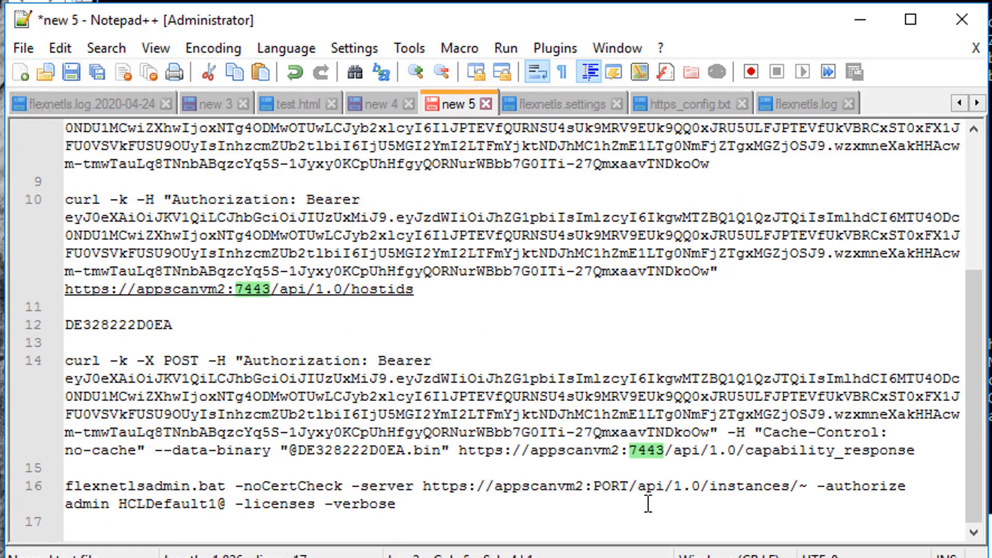
double_click(607, 486)
key(ctrl+v)
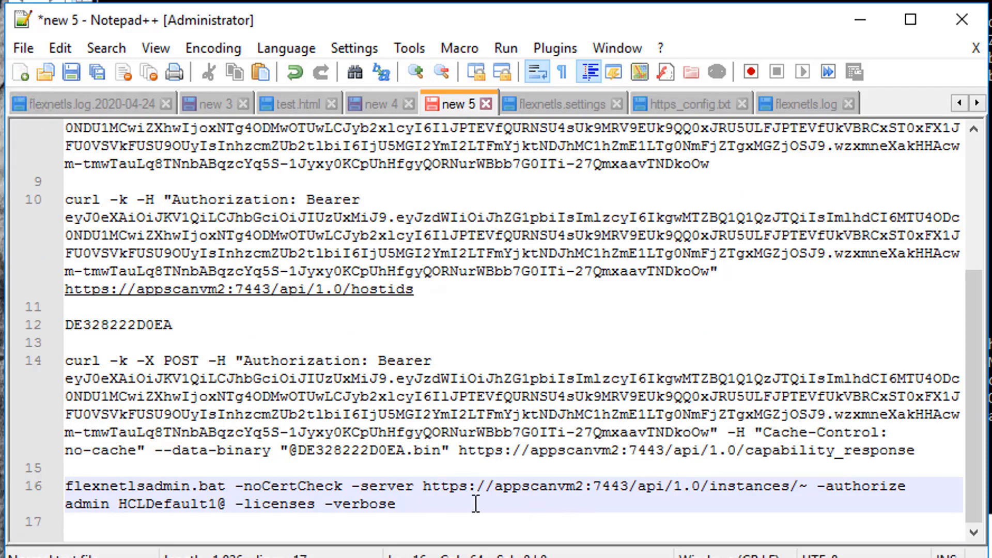
drag(454, 508, 5, 487)
key(super+c)
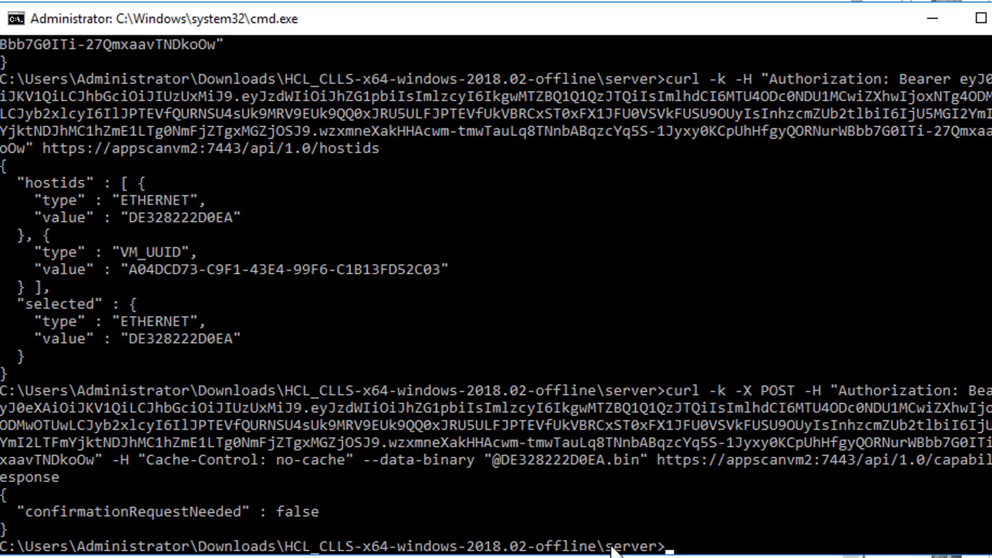
- Go up with cd .. into the enterprise folder and paste the flexnetlsadmin.bat -licenses -verbose command
drag(601, 547, 653, 548)
click(733, 542)
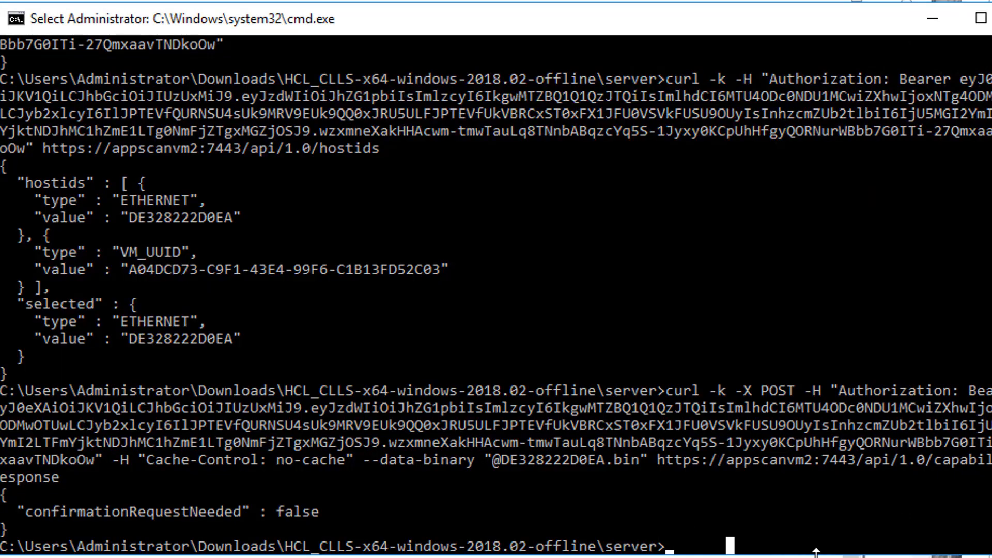
text(cd)
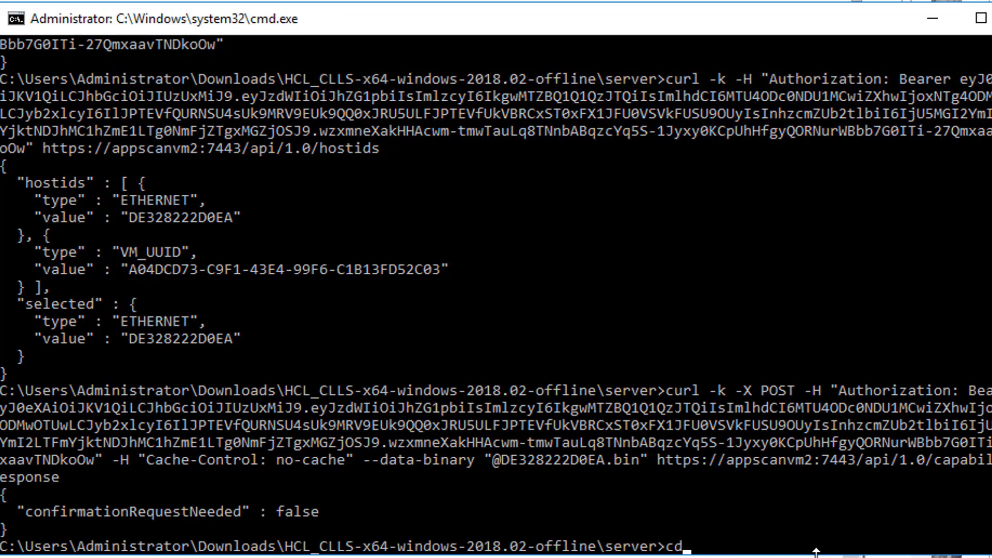
text( ..)
key(Return)
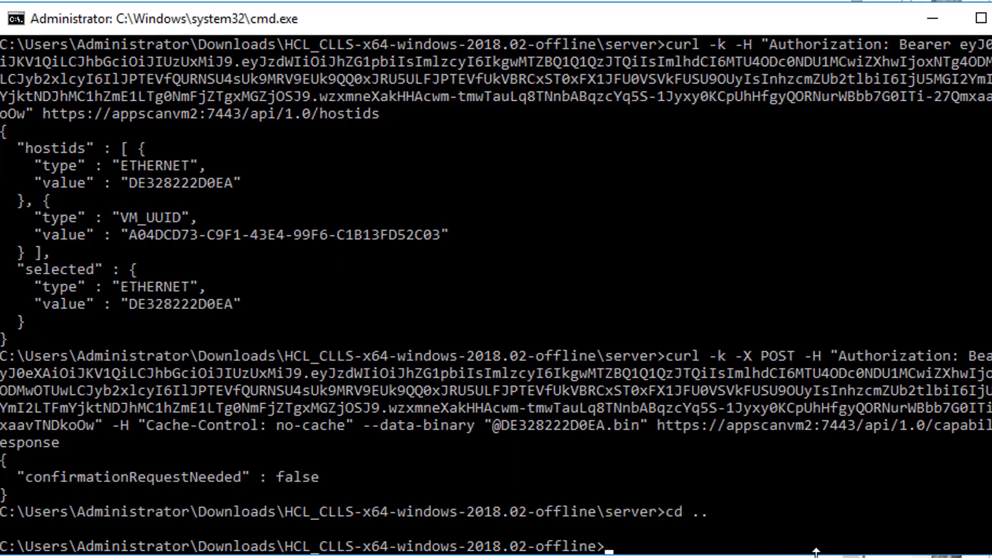
text(cd ent)
text(er)
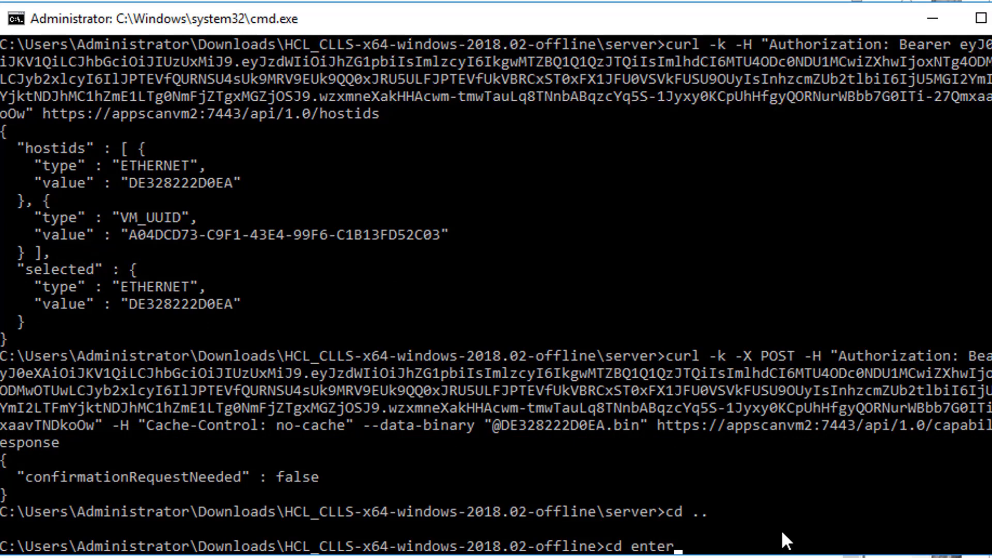
text(prise)
key(Return)
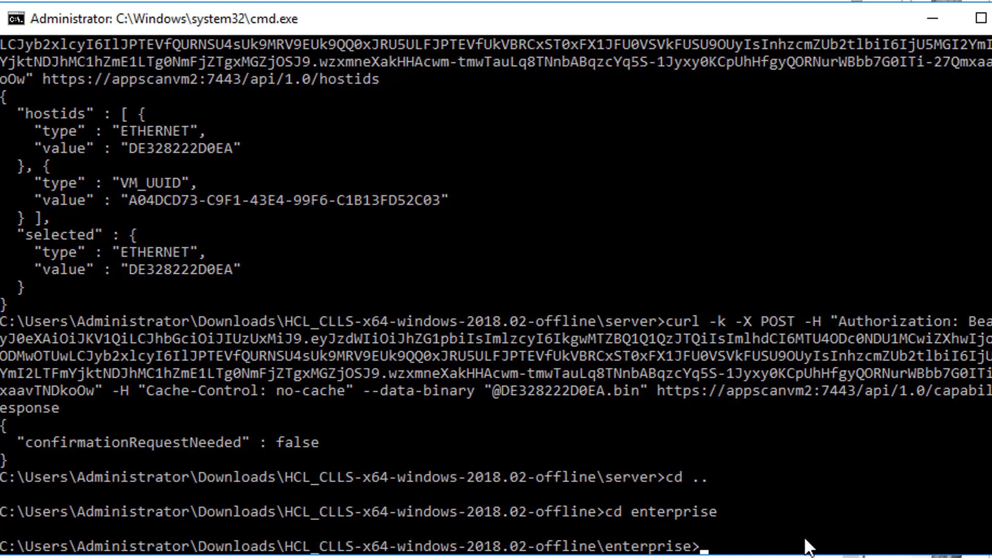
right_click(798, 521)
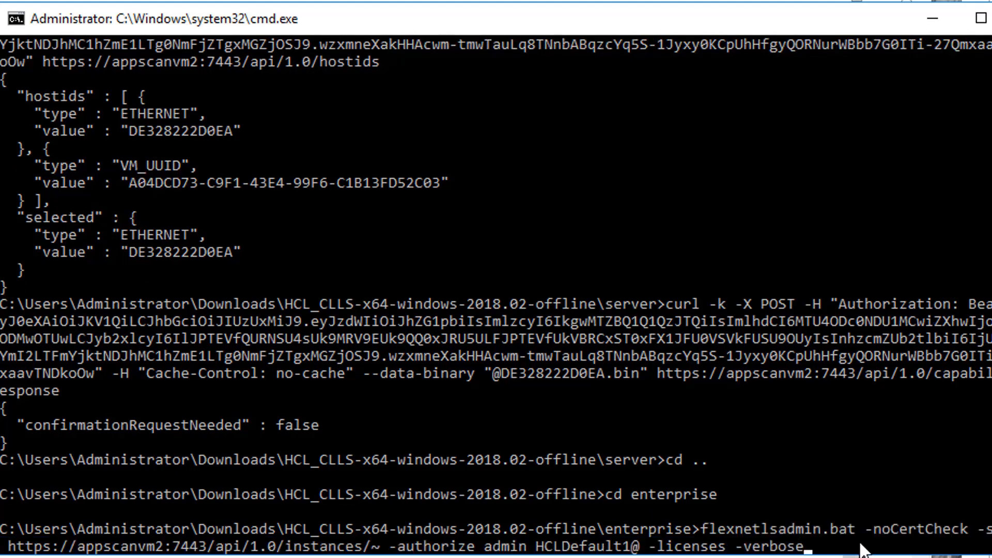
- Run flexnetlsadmin.bat -licenses -verbose and check the 13 features and appscanvm2's AppScanEnt_Svr_Basic licence
key(Return)
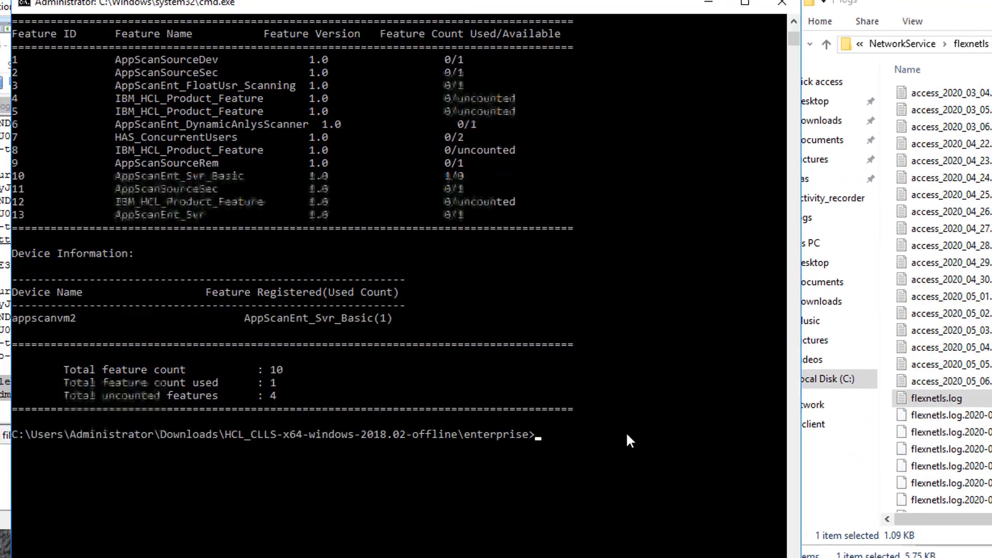
scroll(627, 434, up, 4)
scroll(567, 431, down, 2)
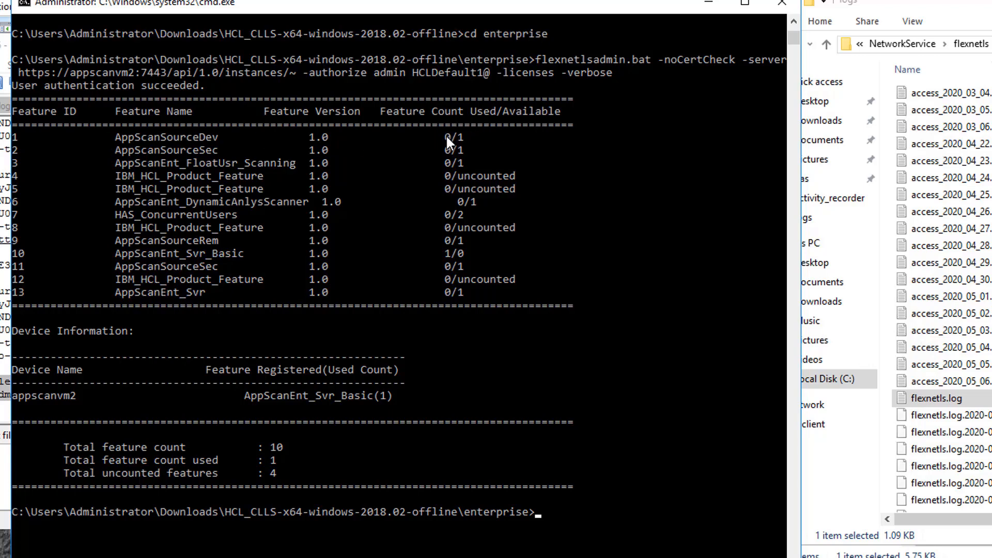
drag(447, 136, 448, 136)
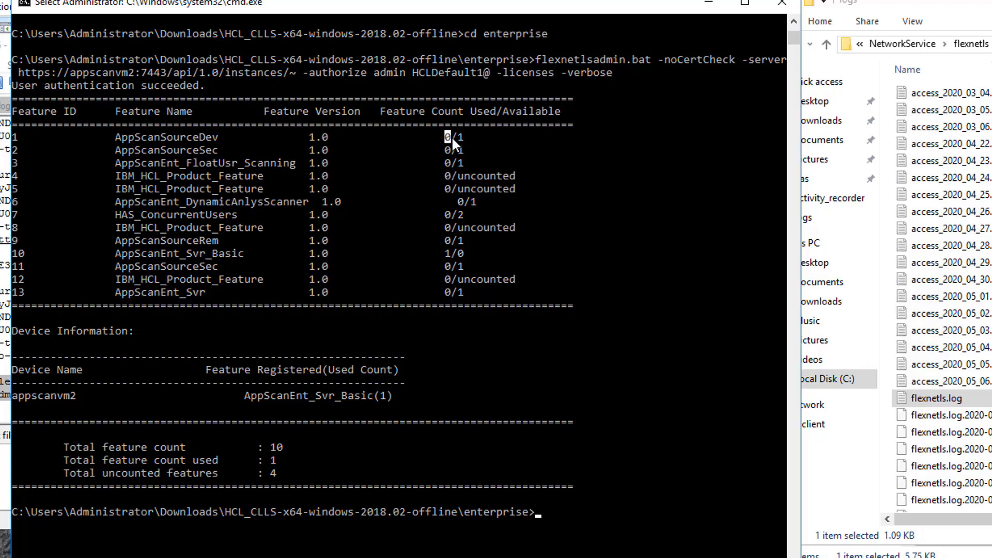